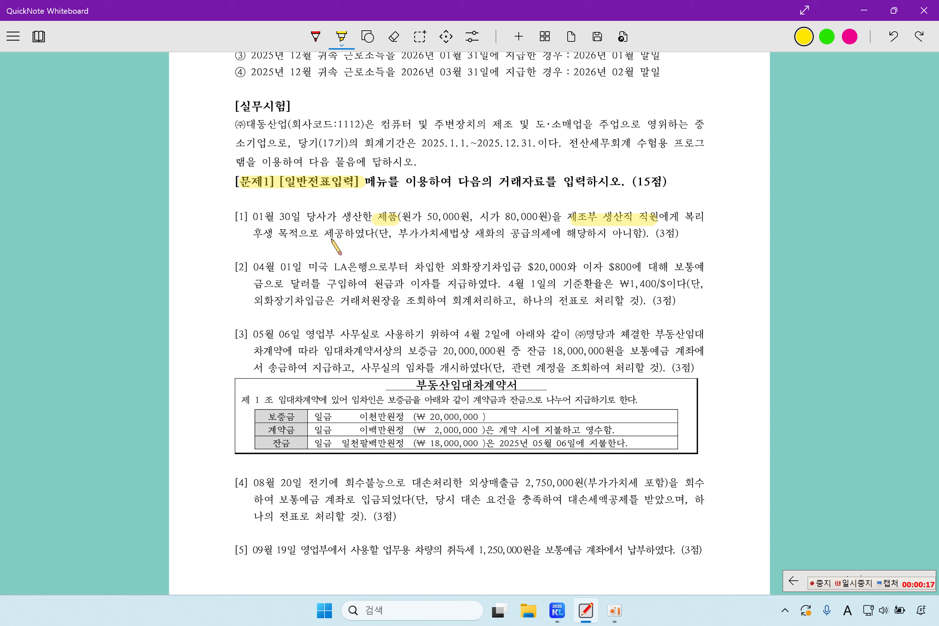
Highlight 제공, 공급의제에 해당하지 아니함 and 원가 50,000 in yellow in question [1]
{"action": "left_click_drag", "start_coordinate": [322, 233], "coordinate": [343, 233]}
{"action": "left_click_drag", "start_coordinate": [512, 235], "coordinate": [638, 235]}
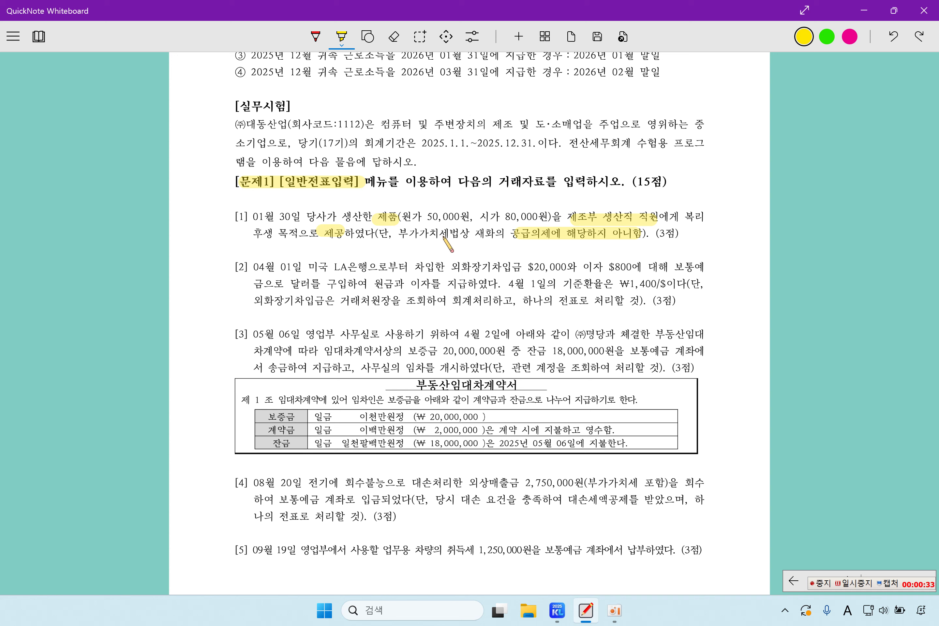
{"action": "left_click_drag", "start_coordinate": [406, 217], "coordinate": [451, 218]}
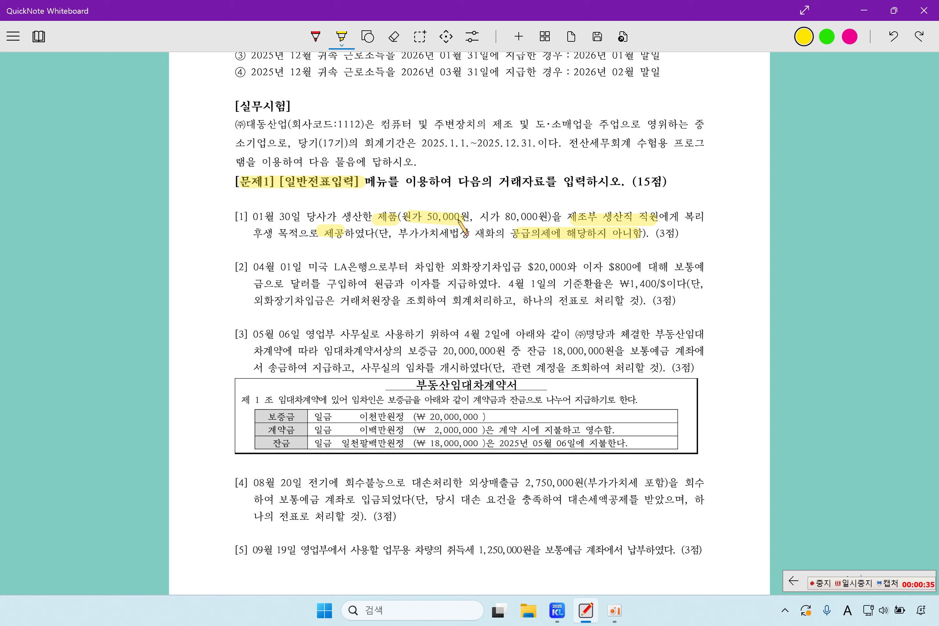
Switch to 케이렙 (KcLep), open 일반전표입력 and set the voucher date to January 30
{"action": "left_click", "coordinate": [553, 623]}
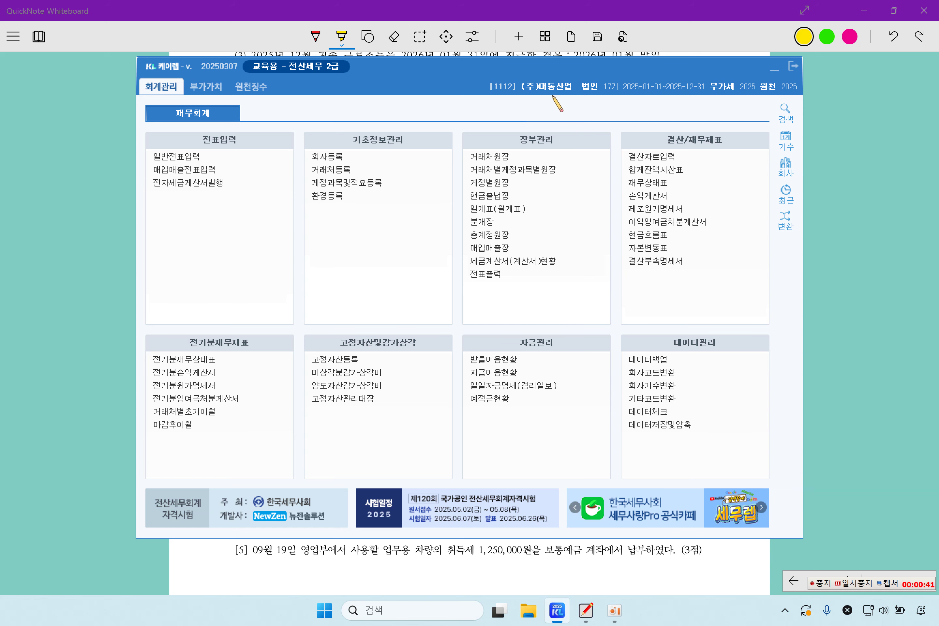
{"action": "left_click", "coordinate": [242, 160]}
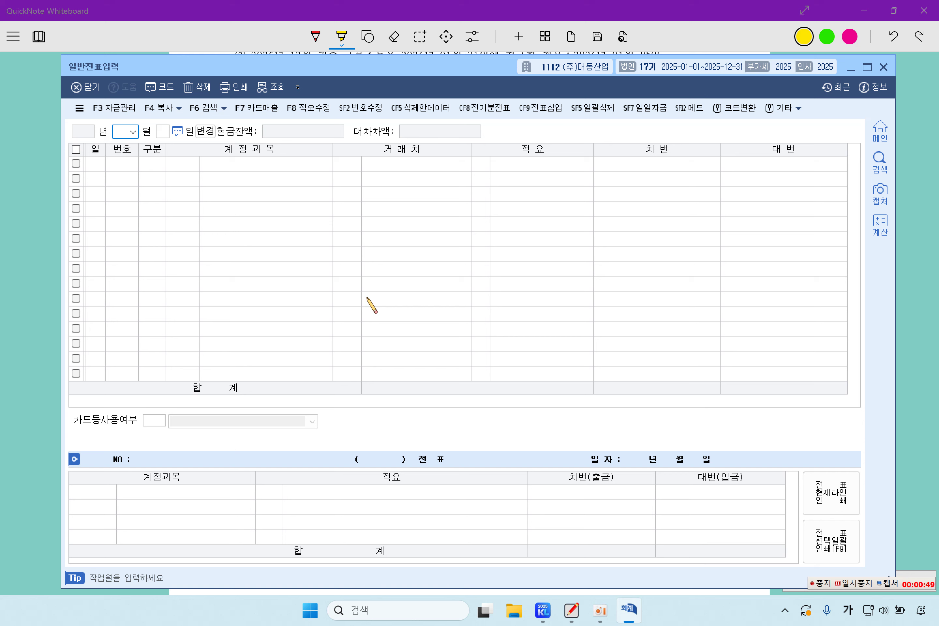
{"action": "type", "text": "01"}
{"action": "key", "text": "Return"}
{"action": "type", "text": "30"}
{"action": "key", "text": "Return"}
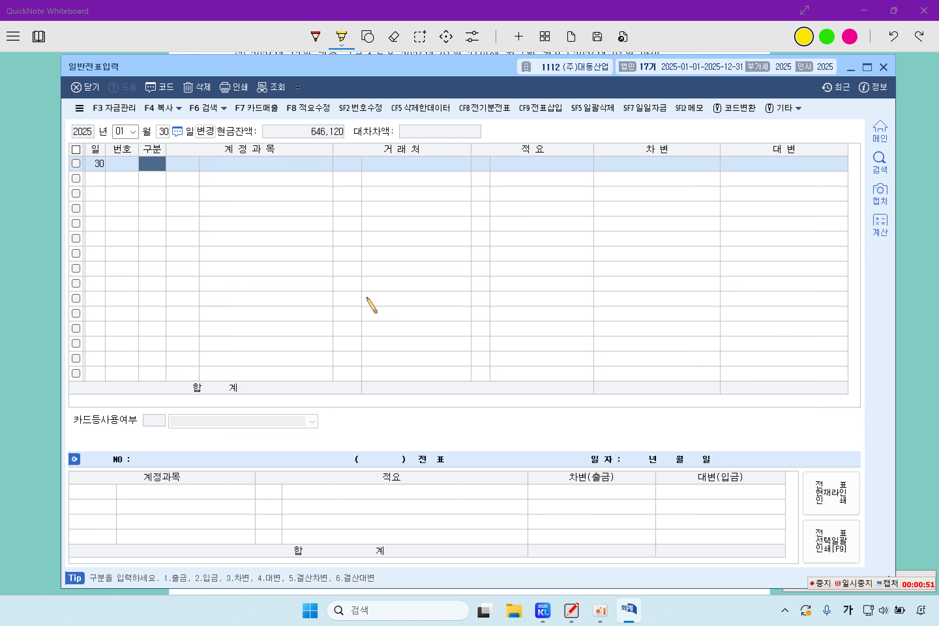
Enter a credit line for account 0150 제품 with summary 8 (타계정으로 대체액 손익계산서 반영분) and amount 50,000
{"action": "type", "text": "4제"}
{"action": "key", "text": "Return"}
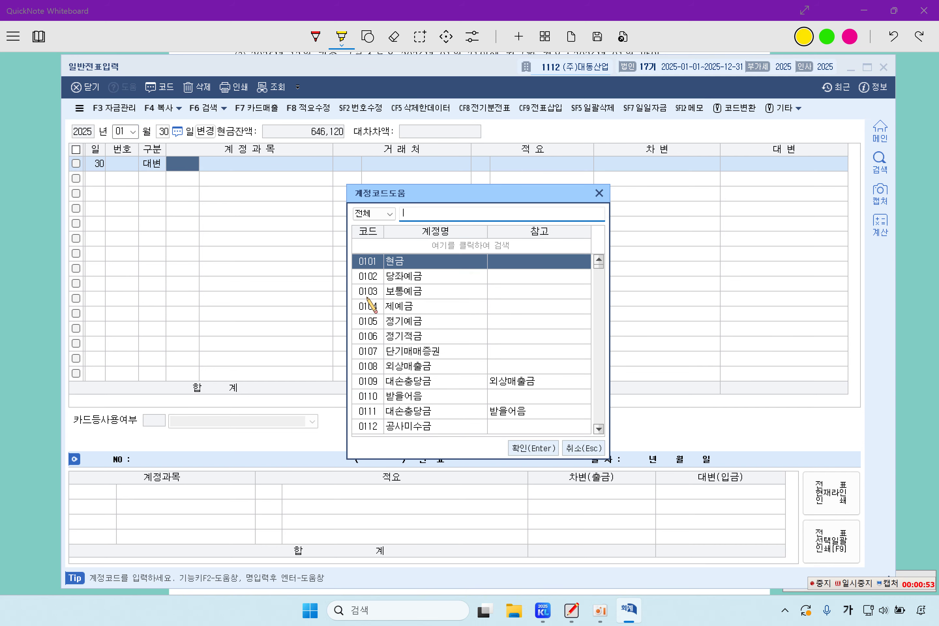
{"action": "type", "text": "품"}
{"action": "key", "text": "Return"}
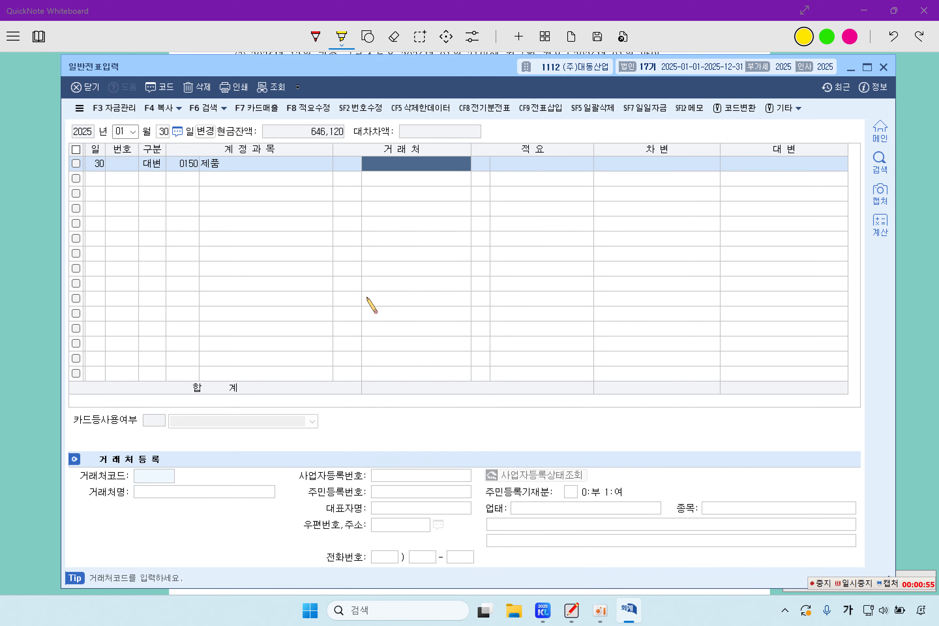
{"action": "key", "text": "Return"}
{"action": "type", "text": "8"}
{"action": "key", "text": "Return"}
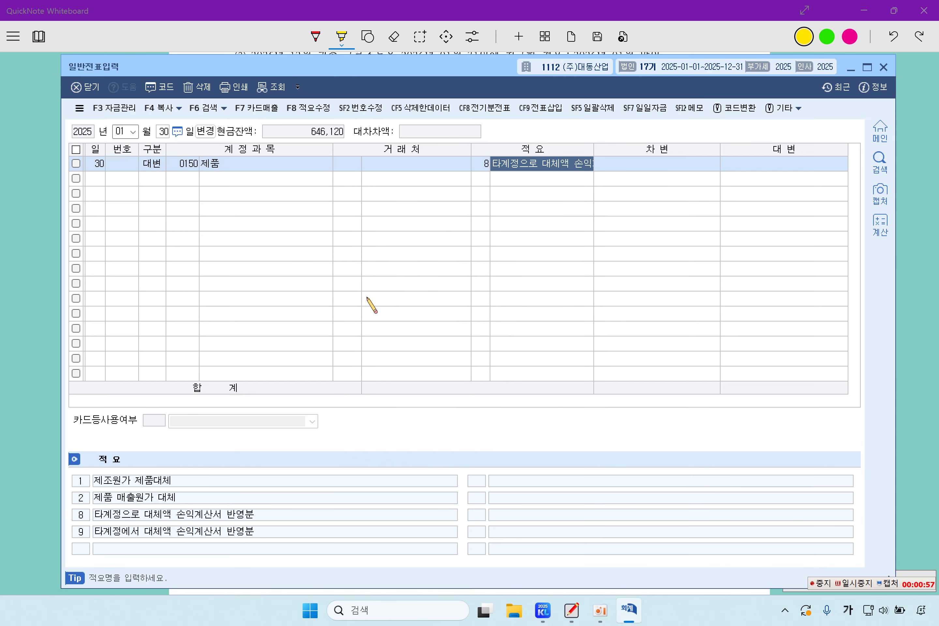
{"action": "key", "text": "Return"}
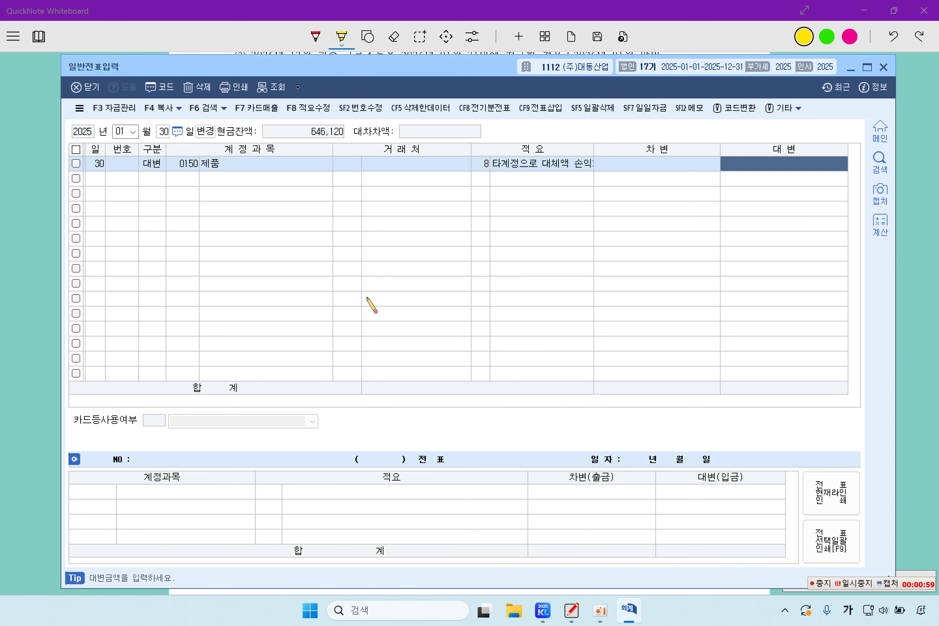
{"action": "type", "text": "500000"}
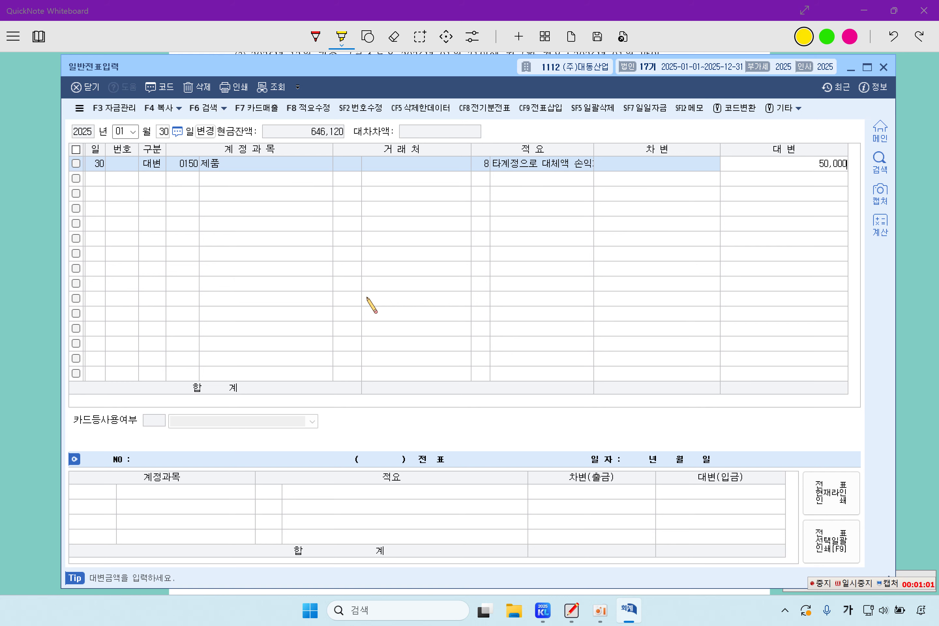
{"action": "key", "text": "Return"}
Add the balancing debit line of 50,000 for account 0511 복리후생비
{"action": "type", "text": "3"}
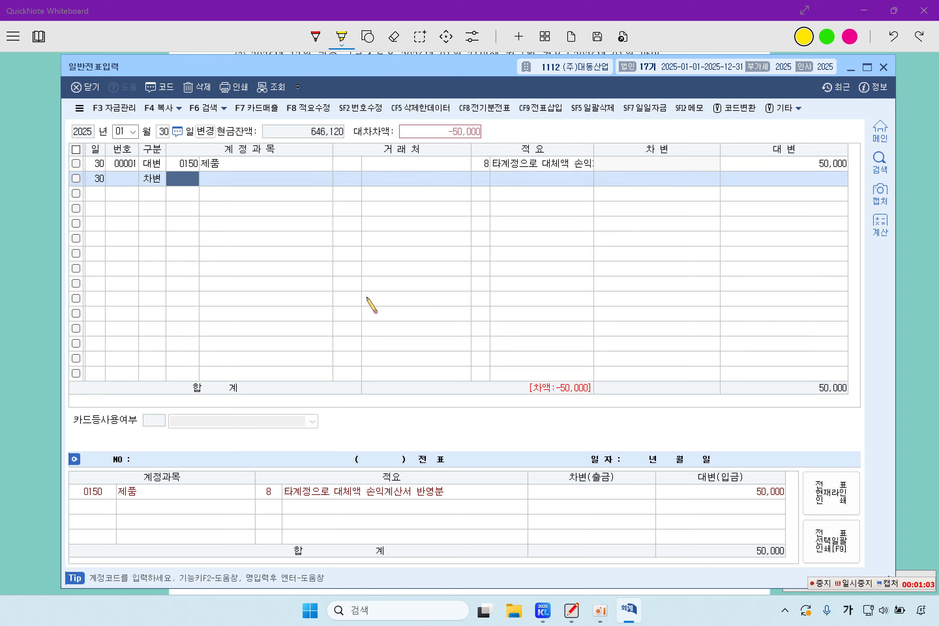
{"action": "key", "text": "F2"}
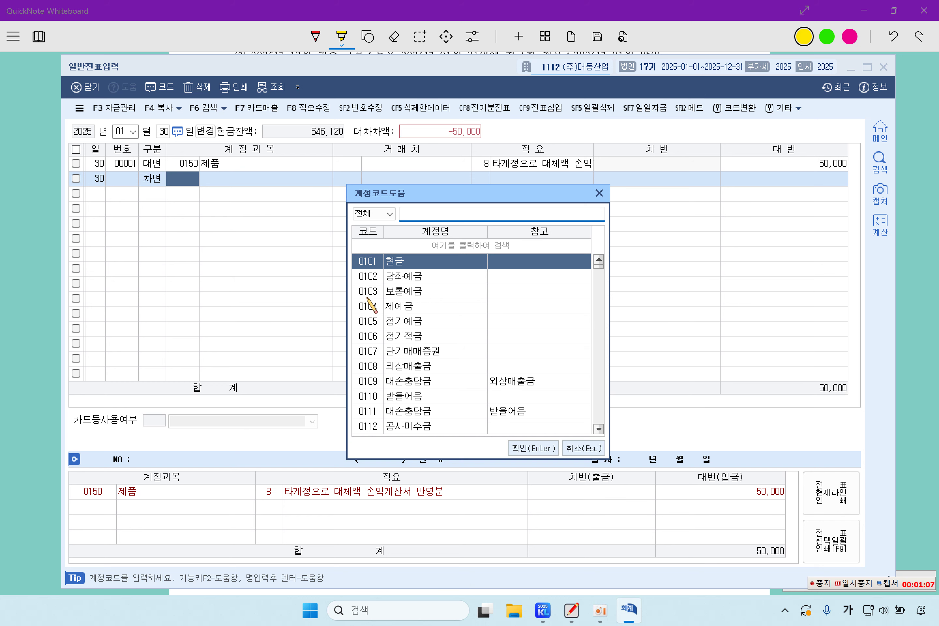
{"action": "type", "text": "복리"}
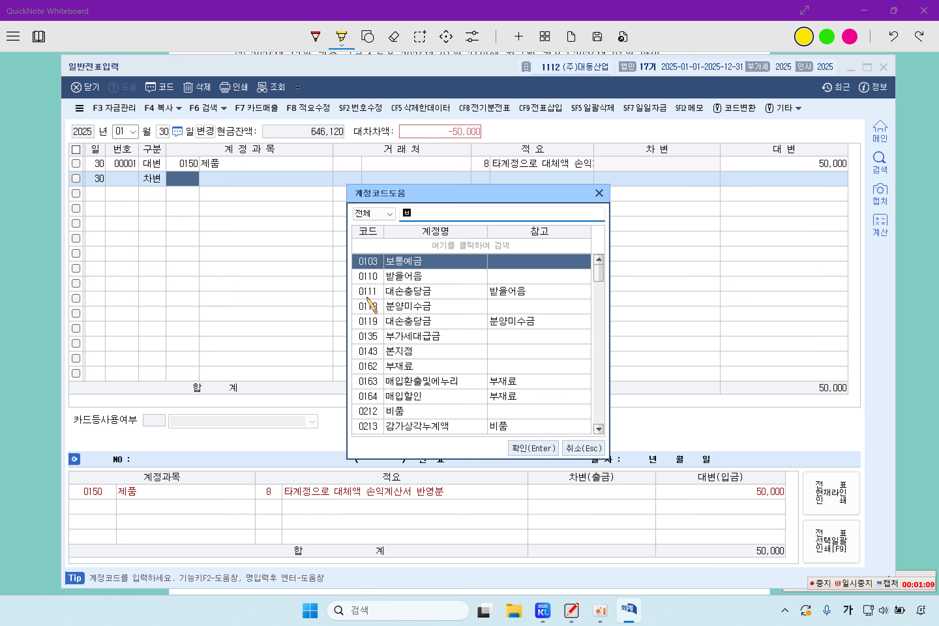
{"action": "key", "text": "Return"}
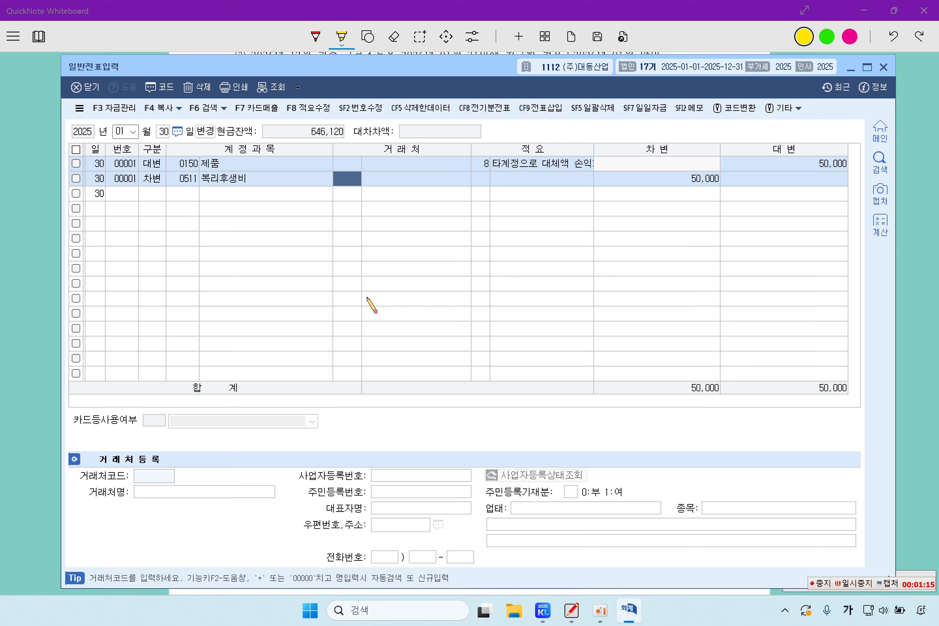
Switch to QuickNote Whiteboard and highlight question [2]'s date, loan and interest amounts, repayment phrase, ₩1,400 exchange rate and 거래처원장 lookup instruction
{"action": "left_click", "coordinate": [36, 241]}
{"action": "left_click_drag", "start_coordinate": [245, 267], "coordinate": [298, 267]}
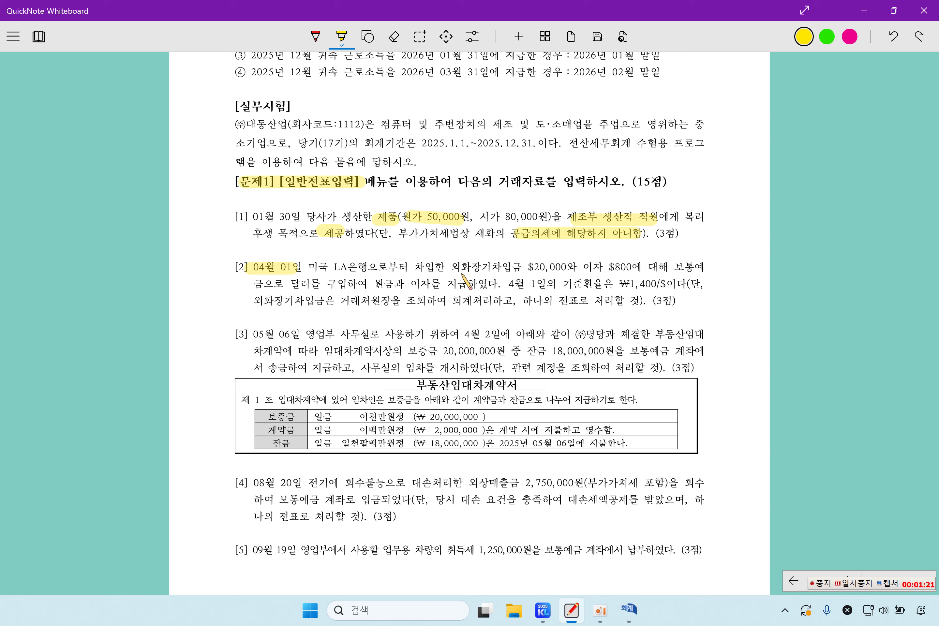
{"action": "left_click_drag", "start_coordinate": [447, 268], "coordinate": [635, 270]}
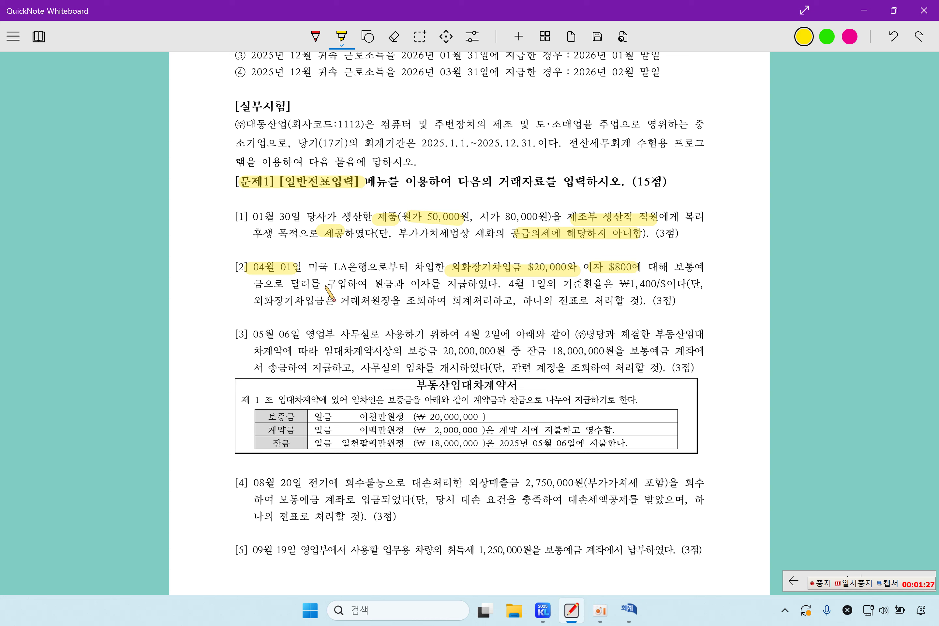
{"action": "left_click_drag", "start_coordinate": [372, 284], "coordinate": [494, 284]}
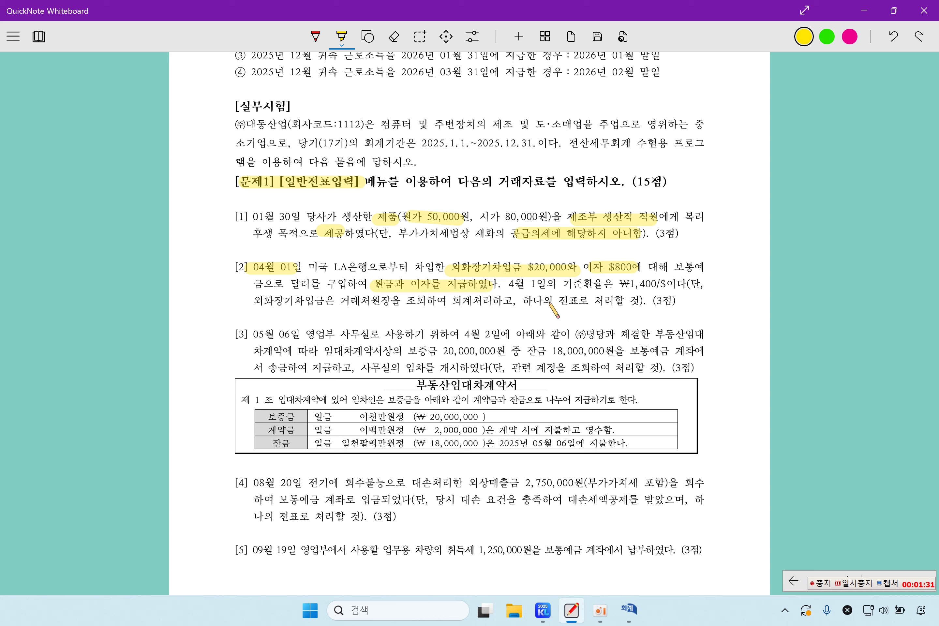
{"action": "left_click_drag", "start_coordinate": [622, 284], "coordinate": [655, 284]}
{"action": "left_click_drag", "start_coordinate": [251, 300], "coordinate": [427, 301]}
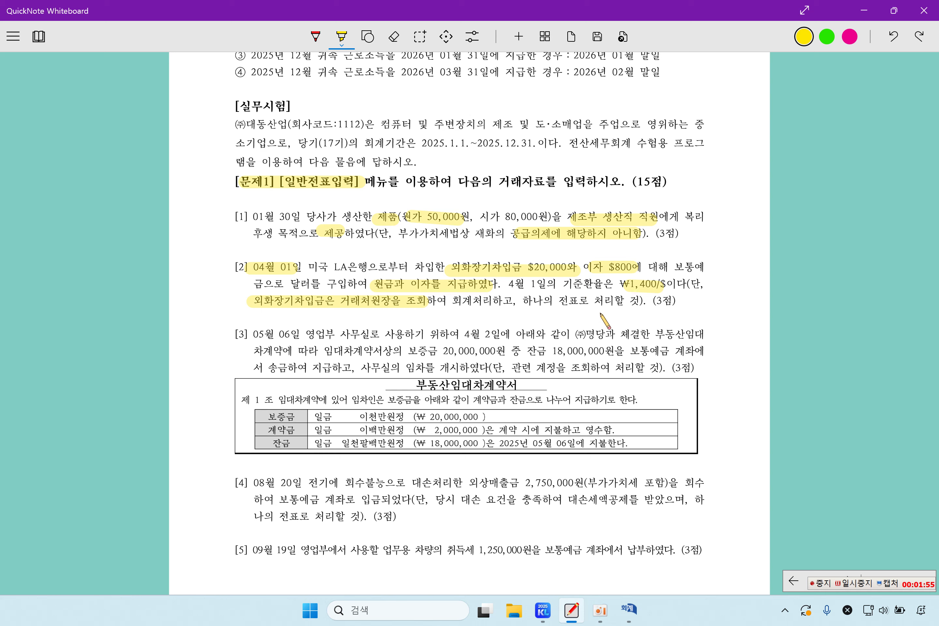
Switch to 케이렙 (KcLep), open 거래처원장 and set the period from 2025-01-01 to 2025-04-01
{"action": "left_click", "coordinate": [860, 583]}
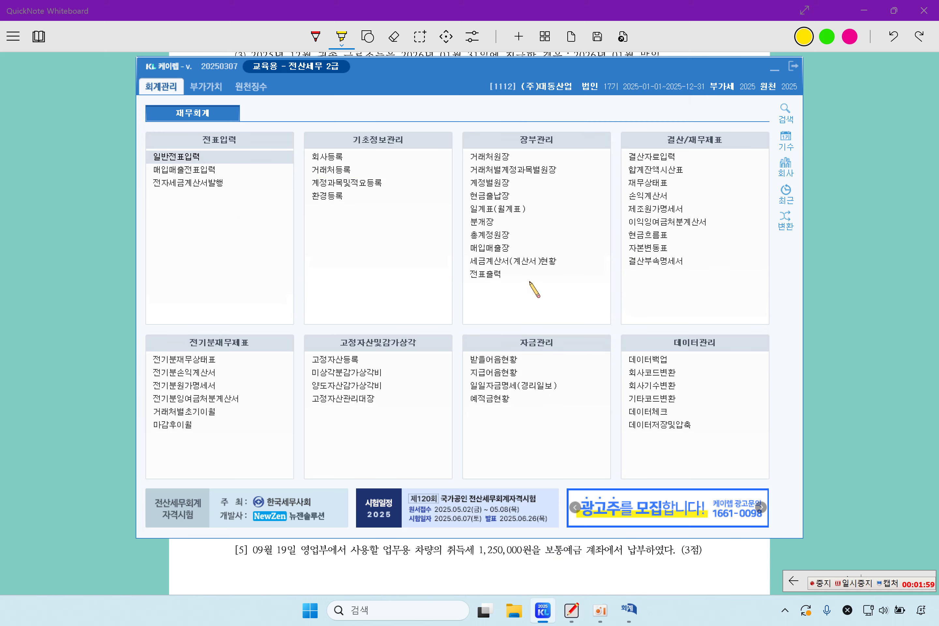
{"action": "left_click", "coordinate": [543, 610]}
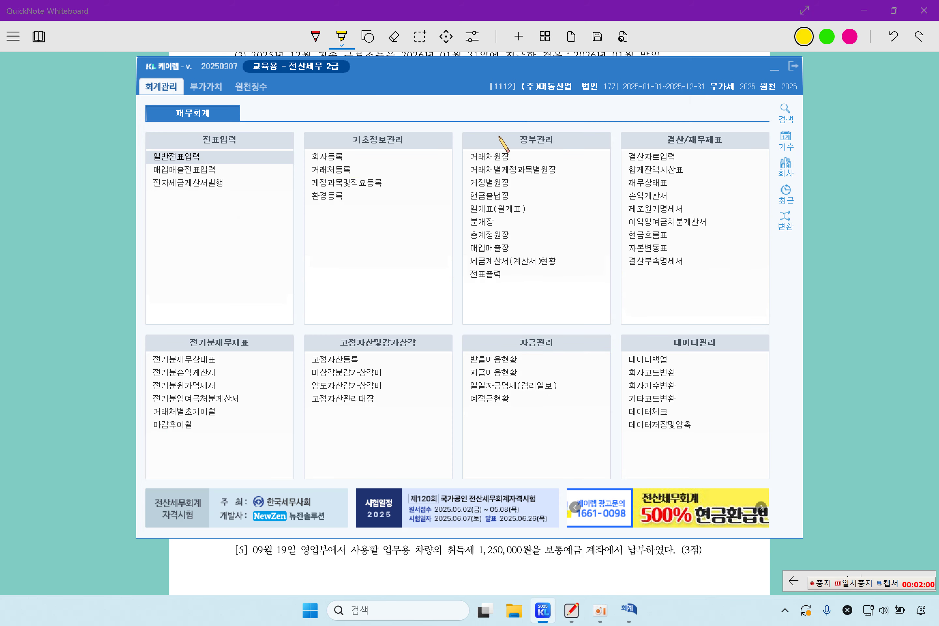
{"action": "left_click", "coordinate": [522, 163]}
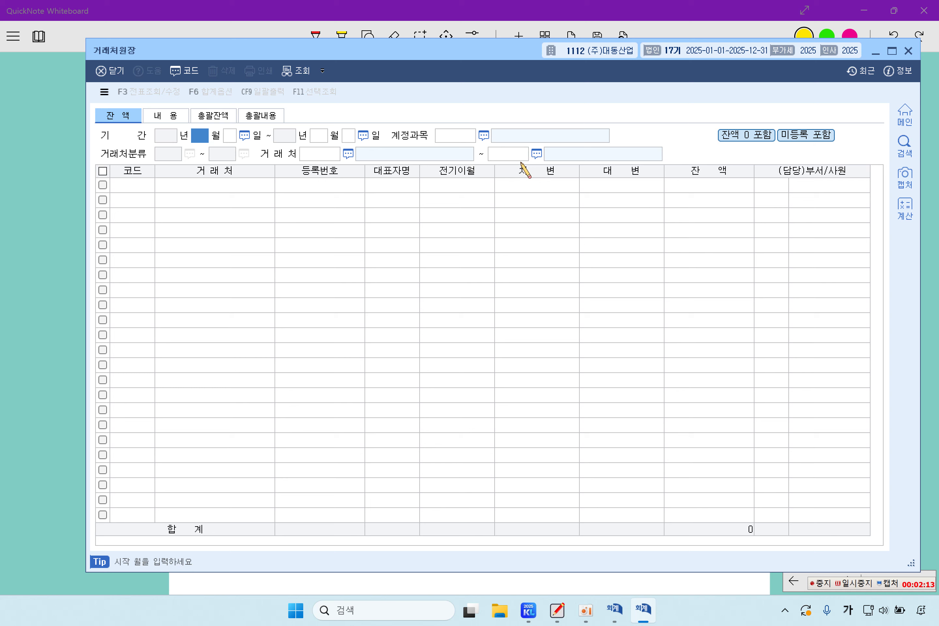
{"action": "type", "text": "1"}
{"action": "key", "text": "Return"}
{"action": "key", "text": "Return"}
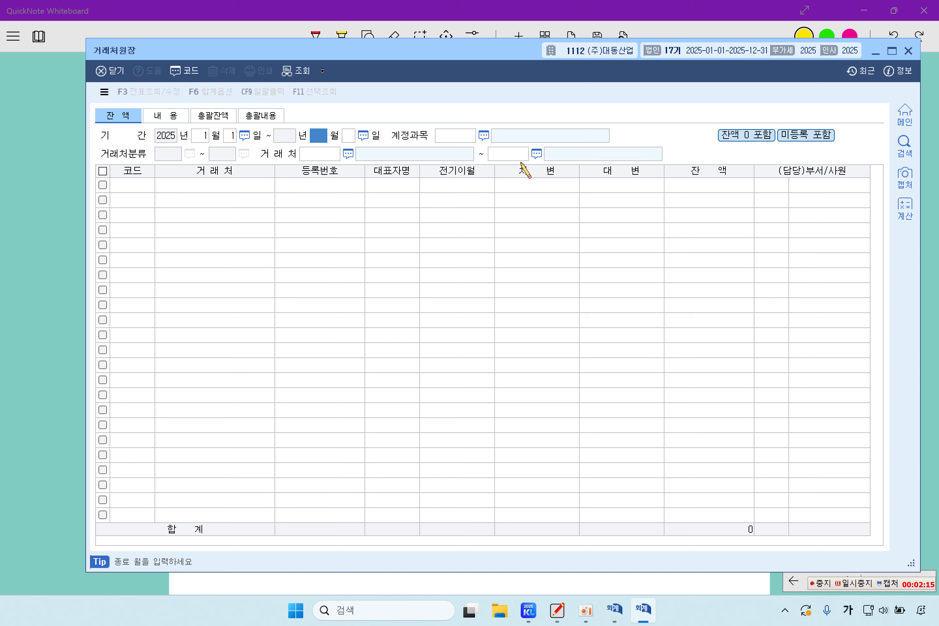
{"action": "type", "text": "4"}
{"action": "key", "text": "Return"}
{"action": "type", "text": "1"}
{"action": "key", "text": "Return"}
Look up the balance of account 0305 외화장기차입금 for client 00154 미국 LA은행 and check its carried-over amount
{"action": "key", "text": "F2"}
{"action": "type", "text": "외화"}
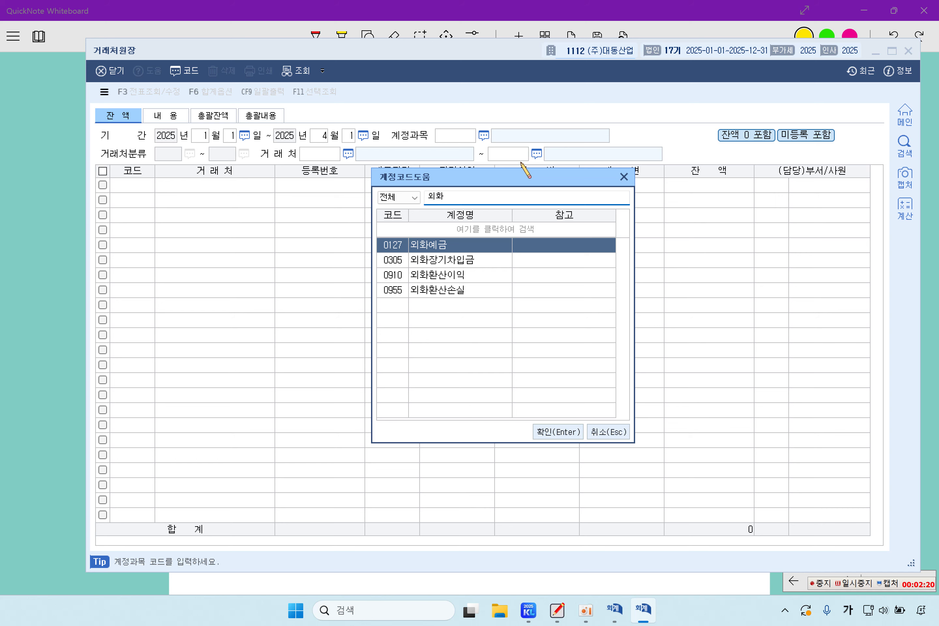
{"action": "key", "text": "Down"}
{"action": "key", "text": "Return"}
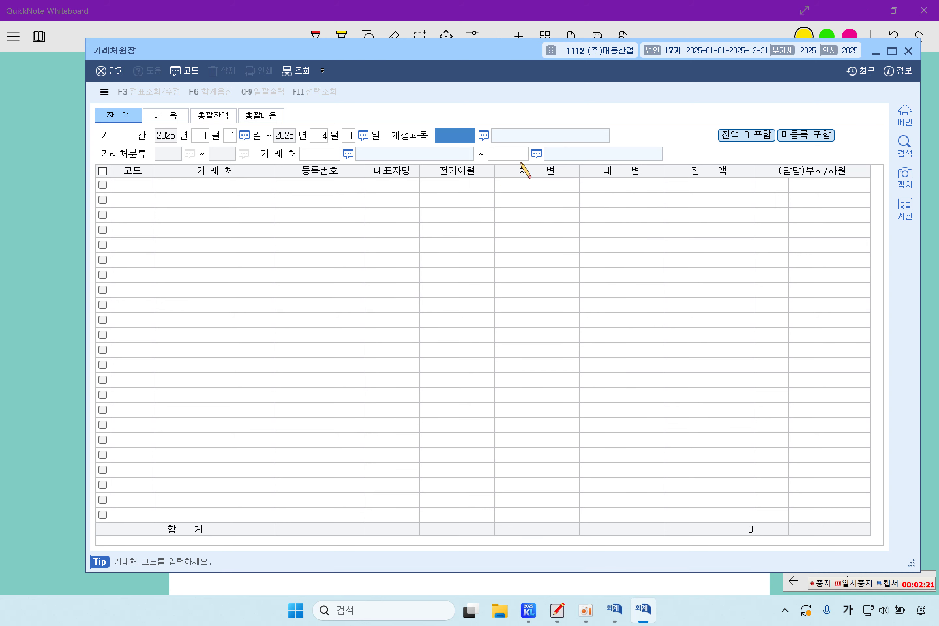
{"action": "key", "text": "F2"}
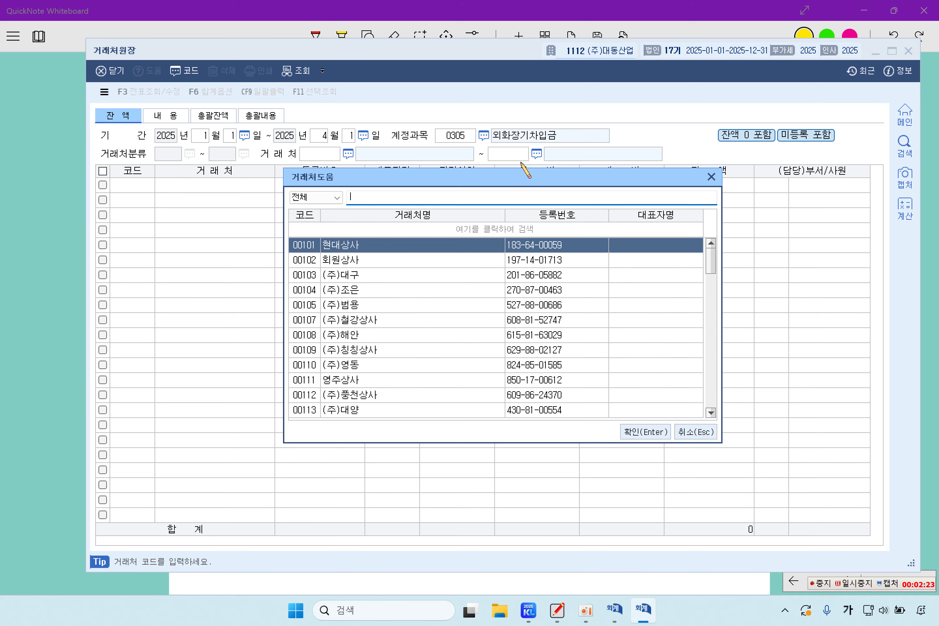
{"action": "type", "text": "미국"}
{"action": "key", "text": "Return"}
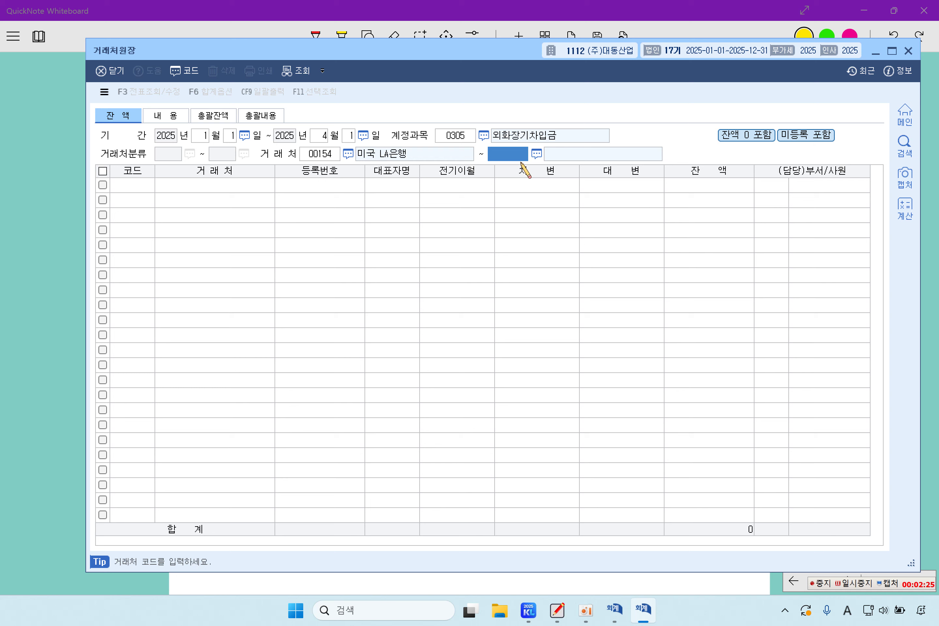
{"action": "type", "text": "154"}
{"action": "key", "text": "Return"}
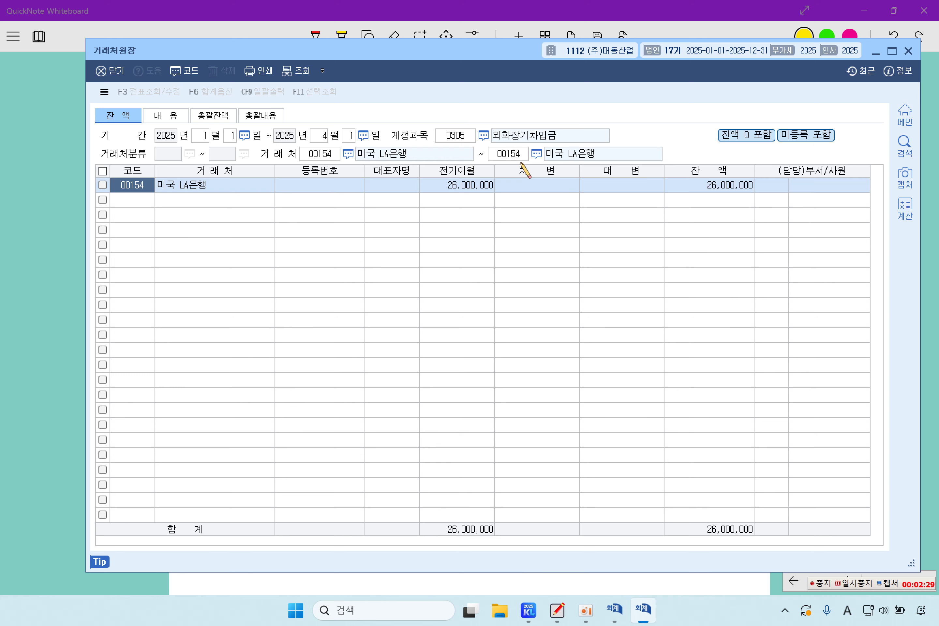
{"action": "left_click", "coordinate": [487, 189]}
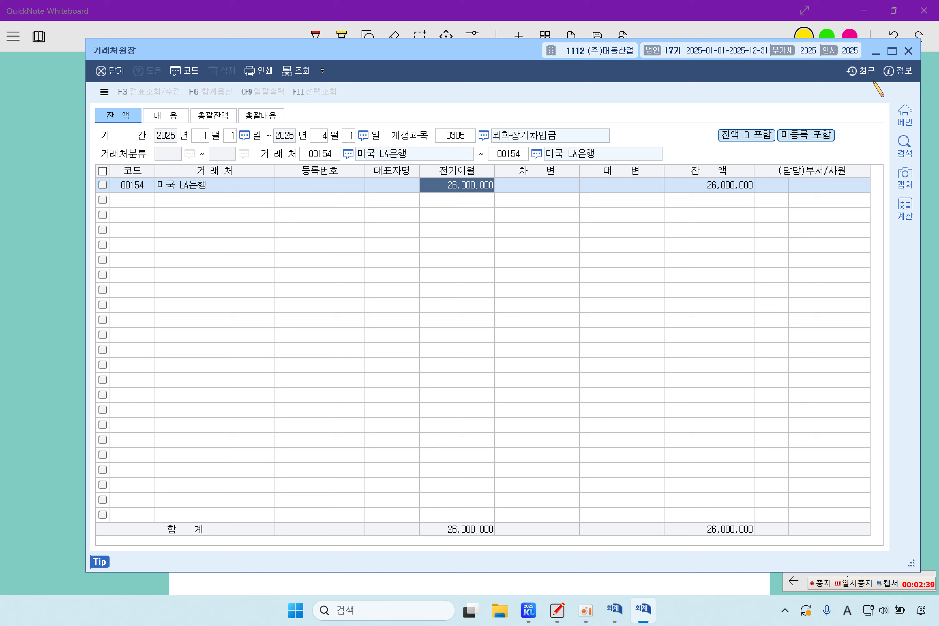
Close the client ledger, return to 일반전표입력 and set the voucher date to April 1
{"action": "left_click", "coordinate": [910, 52]}
{"action": "left_click", "coordinate": [172, 157]}
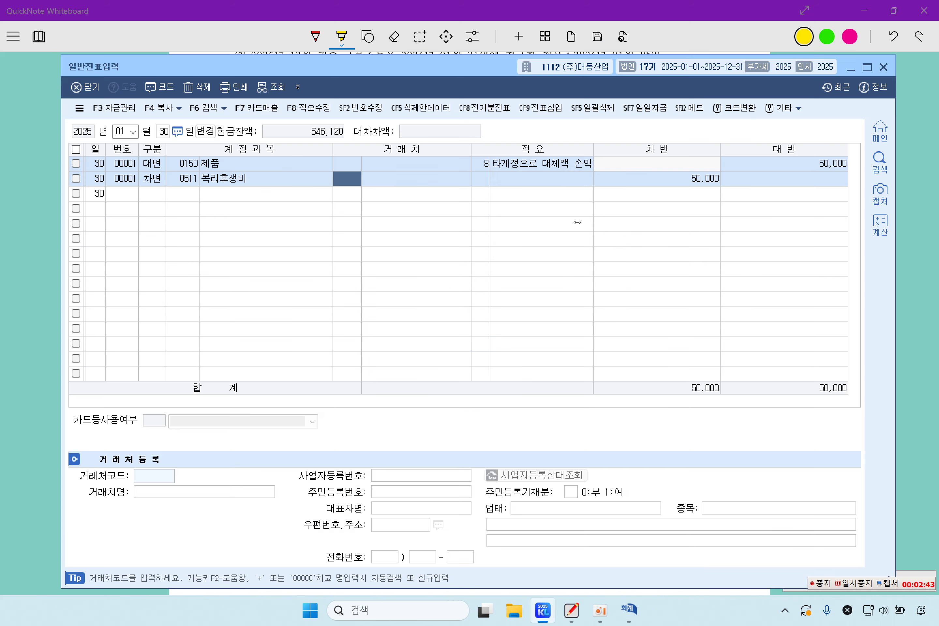
{"action": "left_click", "coordinate": [120, 132]}
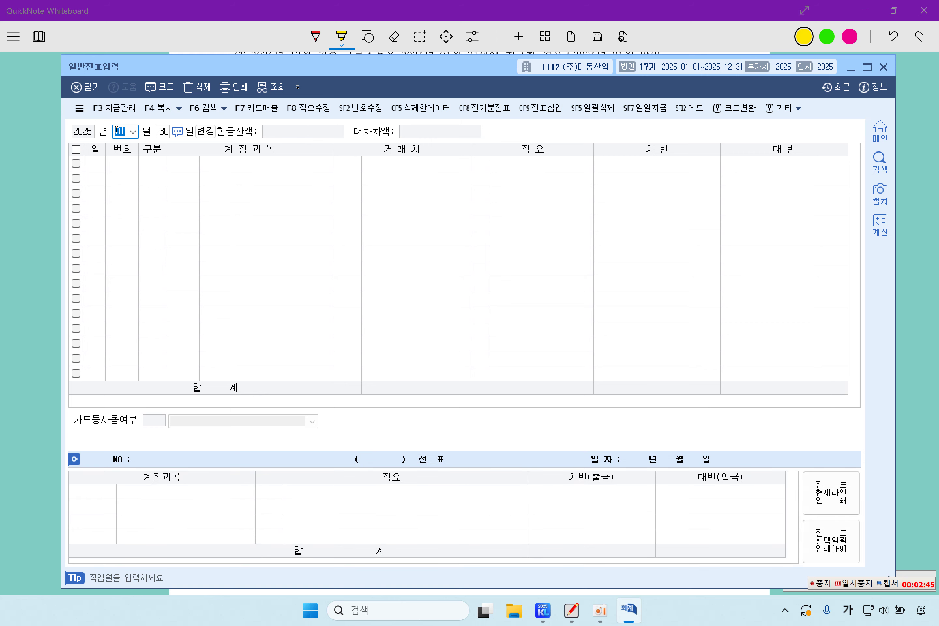
{"action": "type", "text": "04"}
{"action": "key", "text": "Return"}
{"action": "type", "text": "1"}
{"action": "key", "text": "Return"}
Enter an April 1 debit line for account 0305 외화장기차입금 with client 00154 미국 LA은행 and amount 26,000,000
{"action": "type", "text": "3"}
{"action": "key", "text": "Return"}
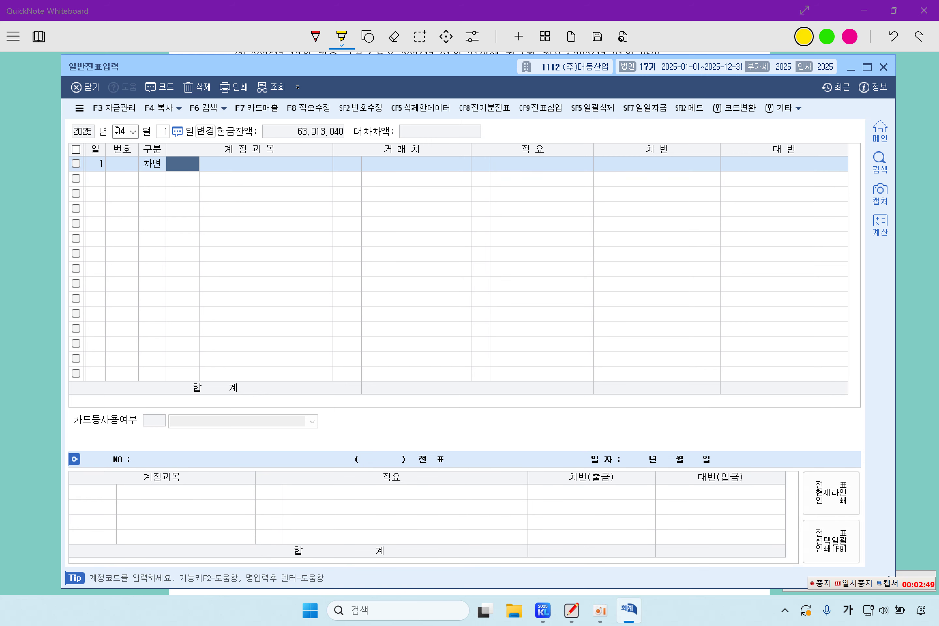
{"action": "type", "text": "외"}
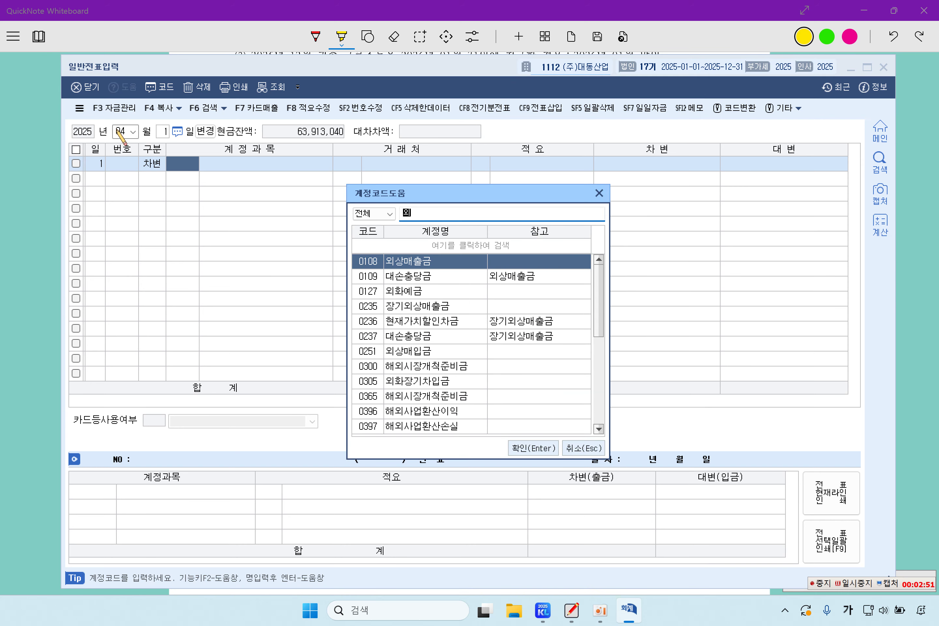
{"action": "type", "text": "화장기차"}
{"action": "key", "text": "Return"}
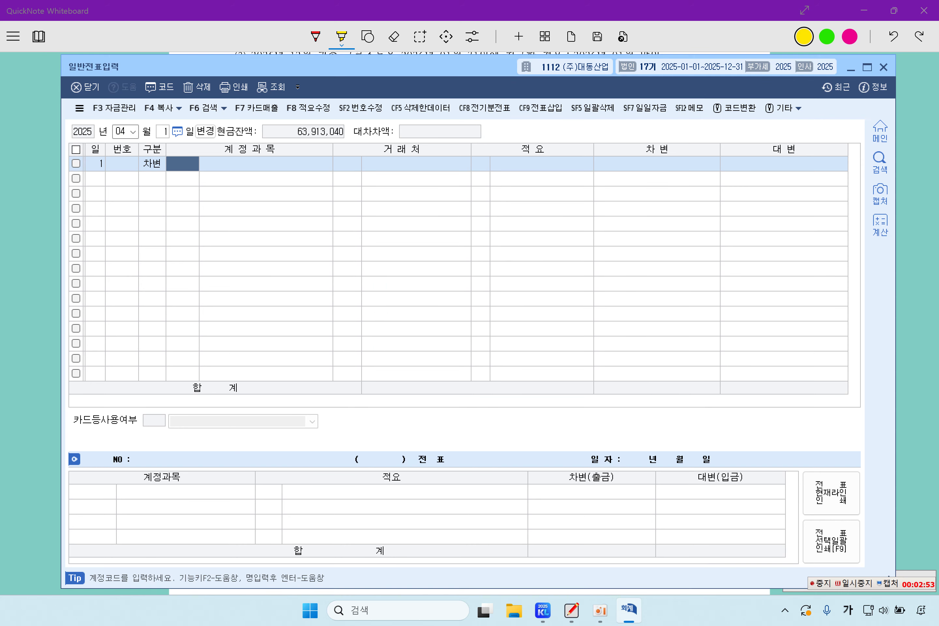
{"action": "type", "text": "미"}
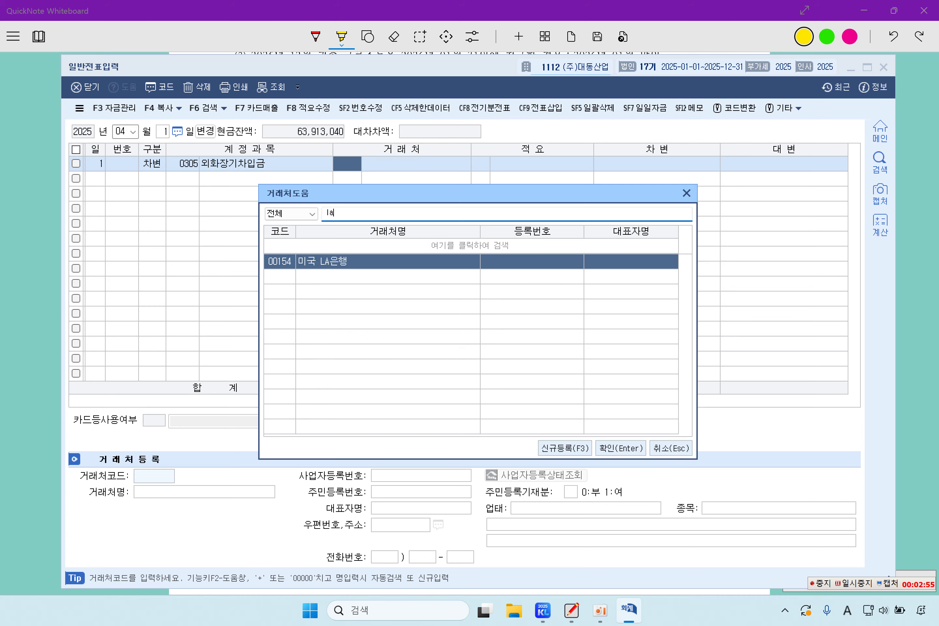
{"action": "key", "text": "Return"}
{"action": "key", "text": "Return"}
{"action": "key", "text": "Return"}
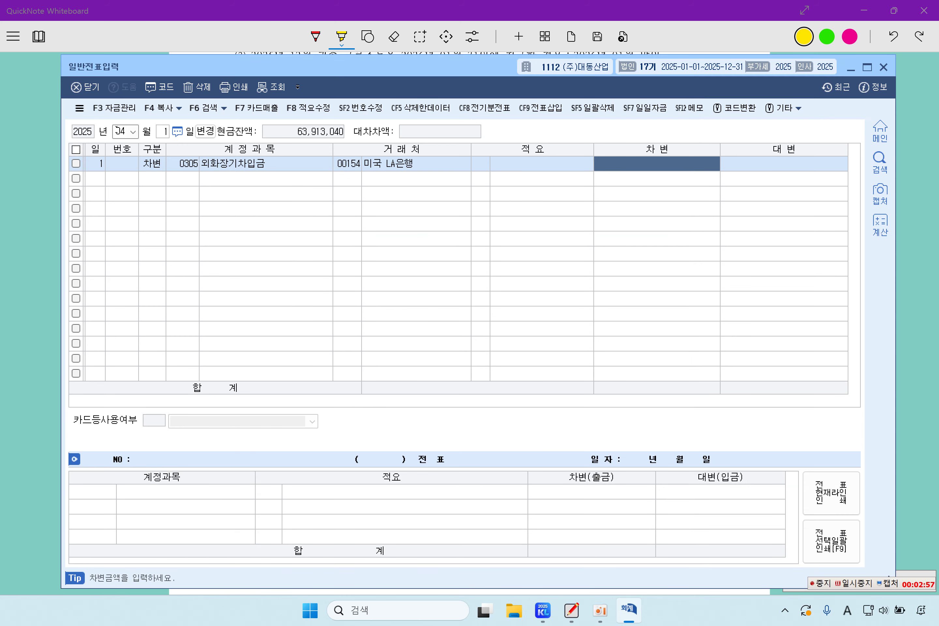
{"action": "type", "text": "26000000"}
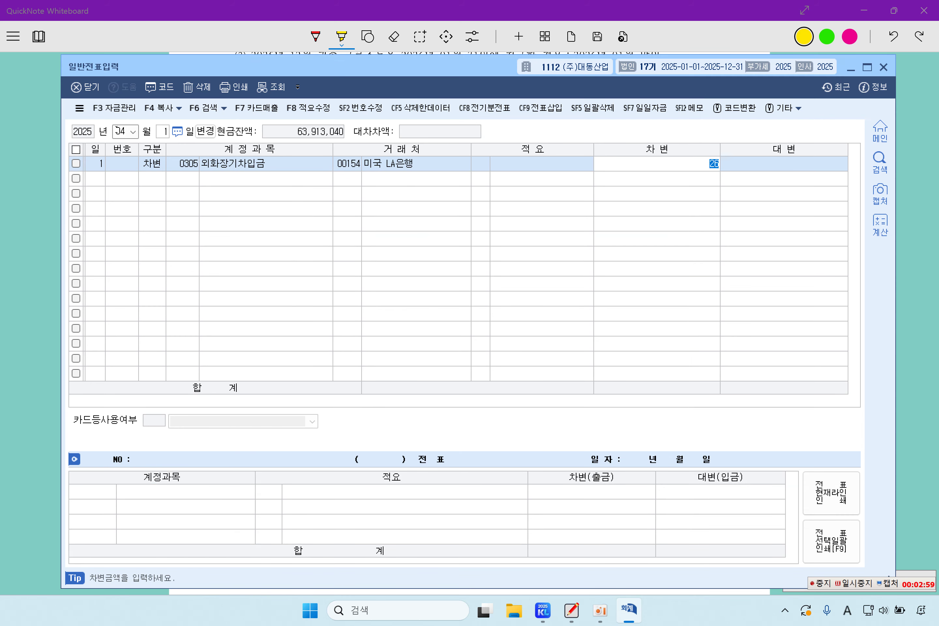
{"action": "key", "text": "Return"}
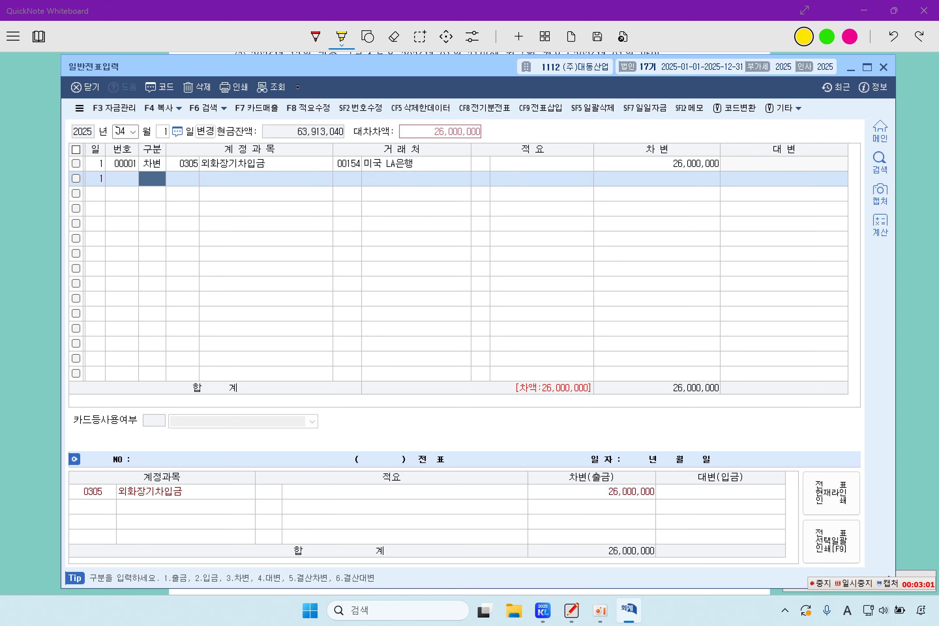
Add a debit line for account 0951 이자비용 with amount 1,120,000 to the April 1 voucher
{"action": "type", "text": "4"}
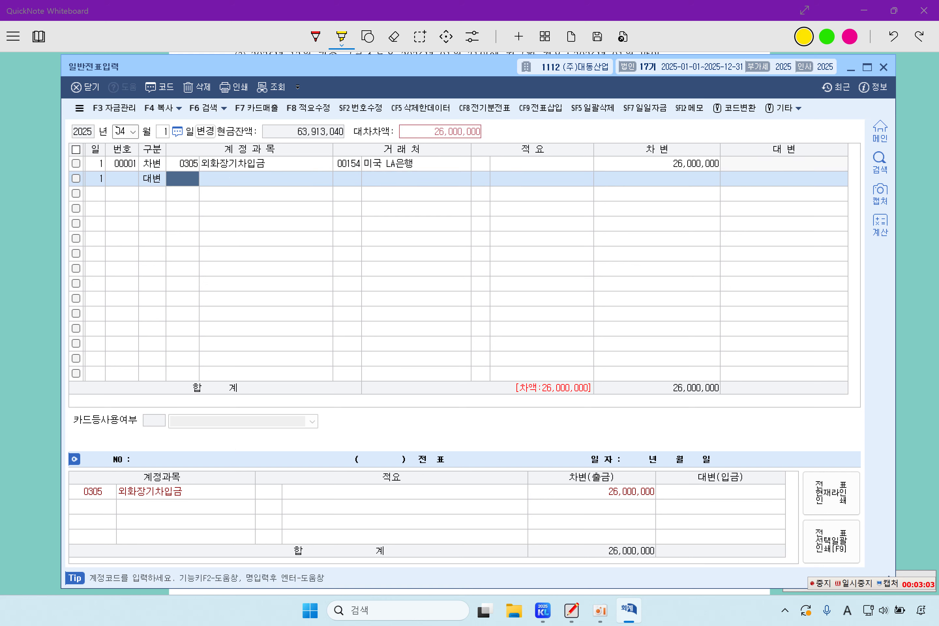
{"action": "left_click", "coordinate": [152, 178]}
{"action": "type", "text": "3"}
{"action": "key", "text": "F2"}
{"action": "type", "text": "외환"}
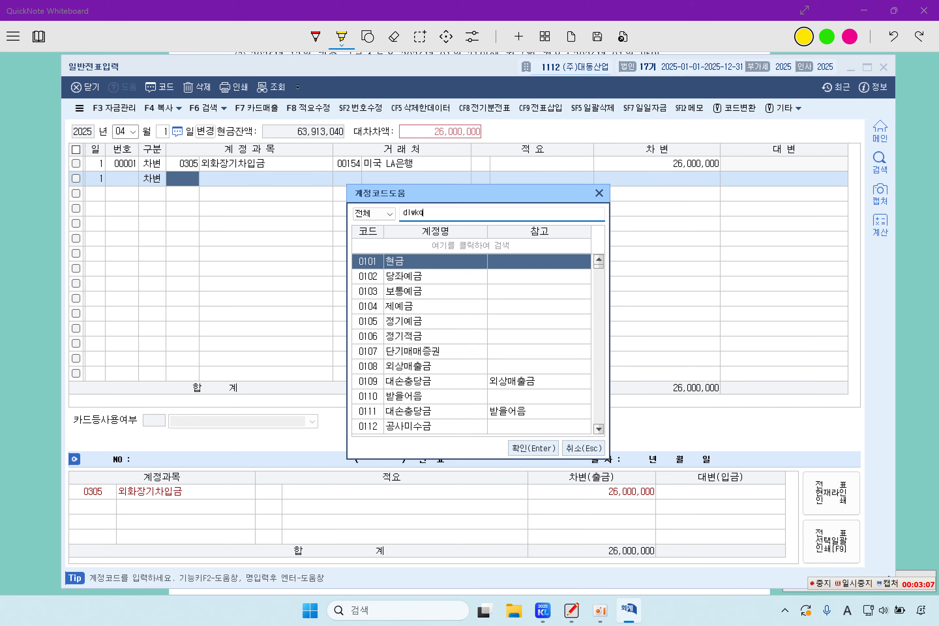
{"action": "key", "text": "BackSpace"}
{"action": "key", "text": "BackSpace"}
{"action": "key", "text": "BackSpace"}
{"action": "type", "text": "이자비용"}
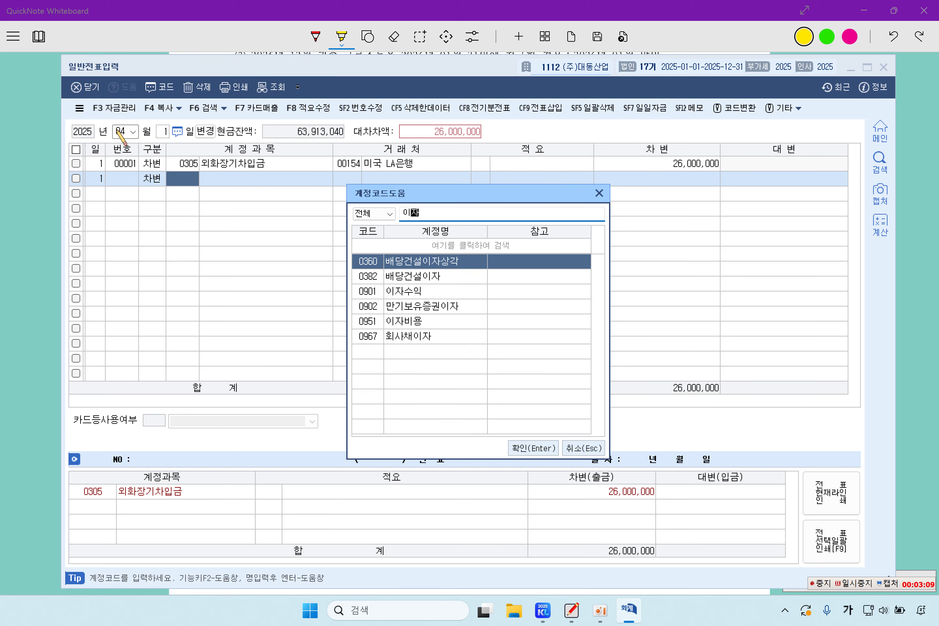
{"action": "key", "text": "Return"}
{"action": "key", "text": "Return"}
{"action": "key", "text": "Return"}
{"action": "key", "text": "Return"}
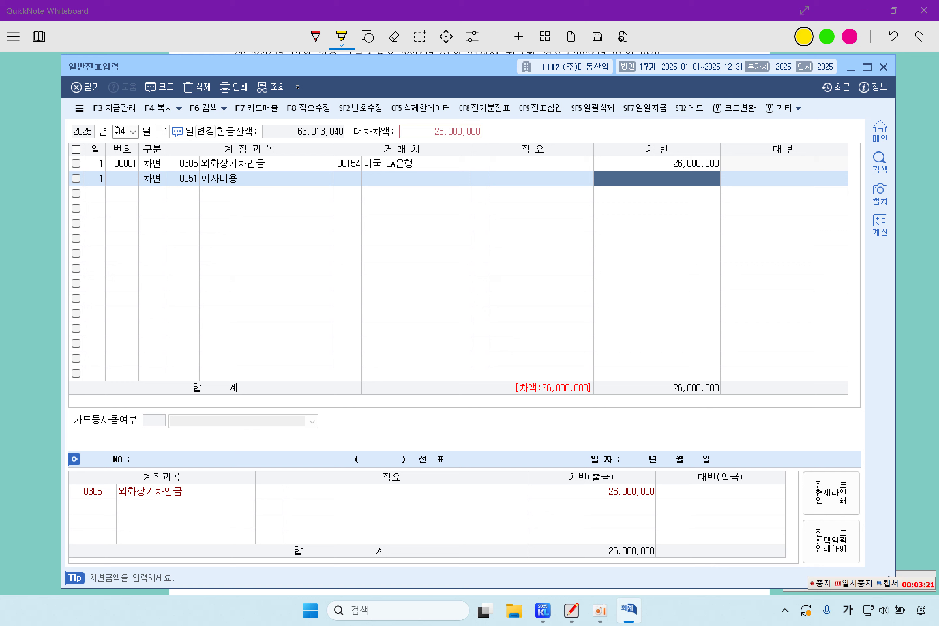
{"action": "type", "text": "1120000"}
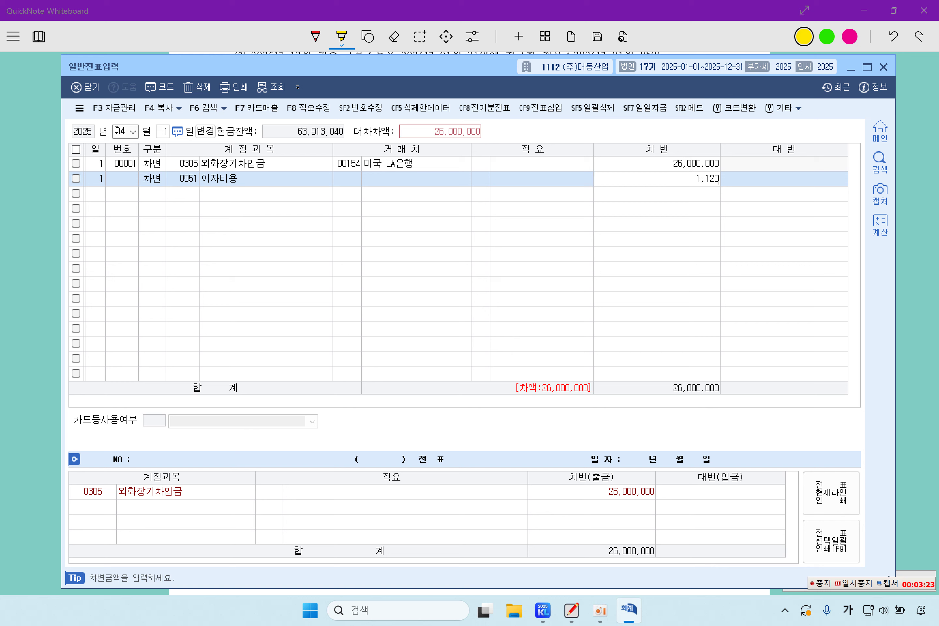
{"action": "key", "text": "Return"}
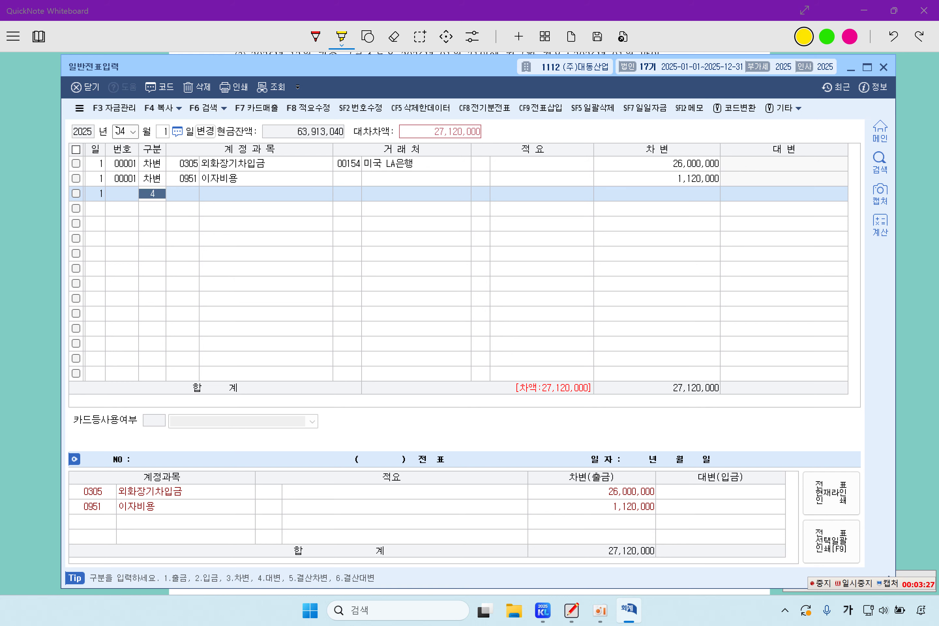
Add a credit line for account 0103 보통예금 and set its amount to 29,120,000
{"action": "type", "text": "410"}
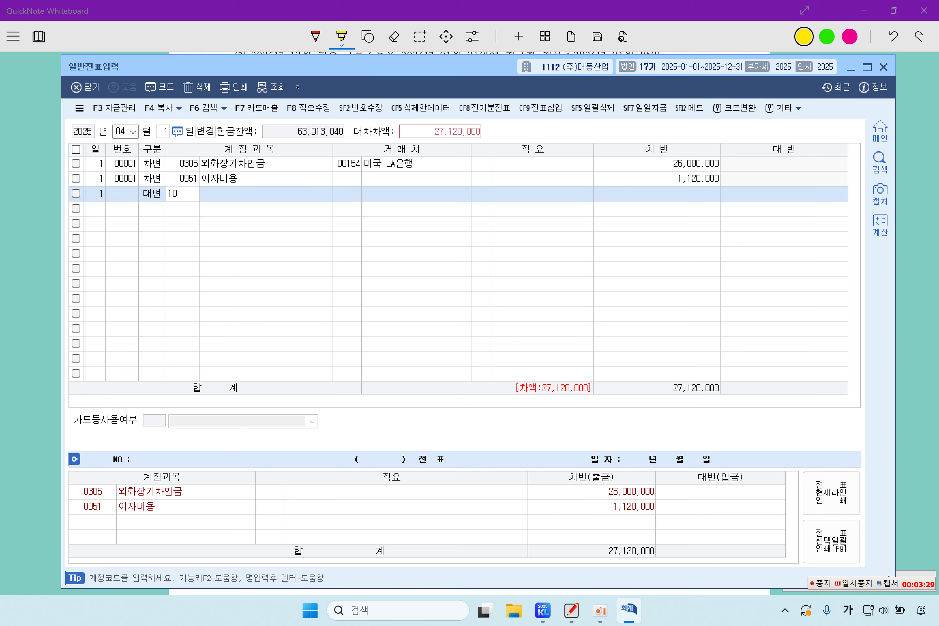
{"action": "type", "text": "3"}
{"action": "key", "text": "Return"}
{"action": "key", "text": "Return"}
{"action": "key", "text": "Return"}
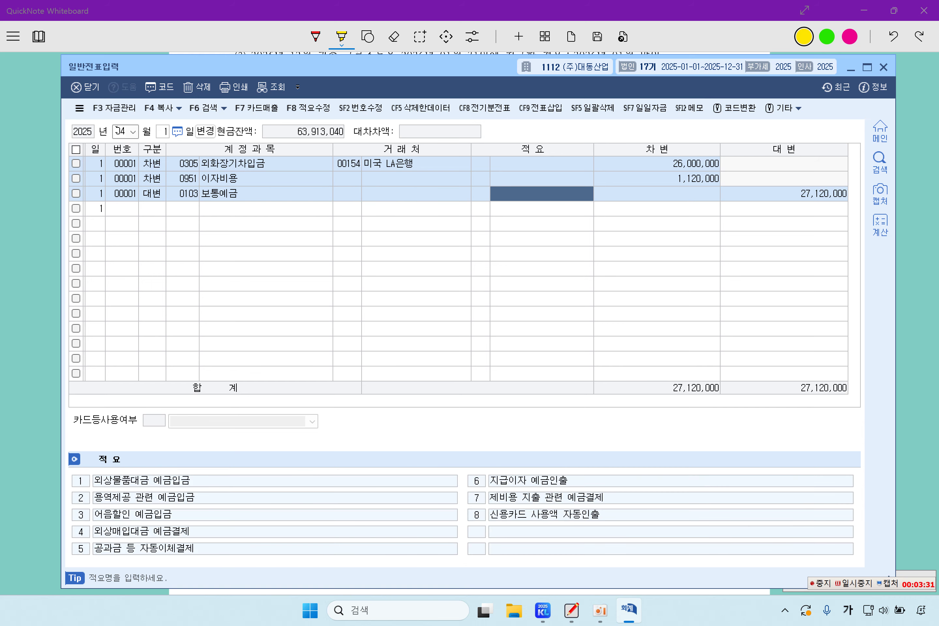
{"action": "key", "text": "Return"}
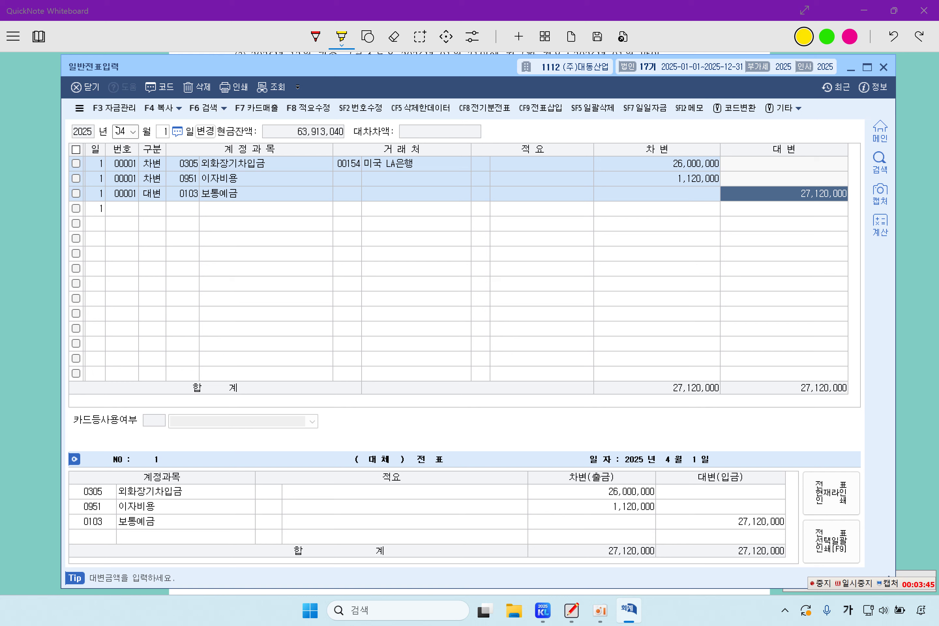
{"action": "key", "text": "BackSpace"}
{"action": "type", "text": "29,12"}
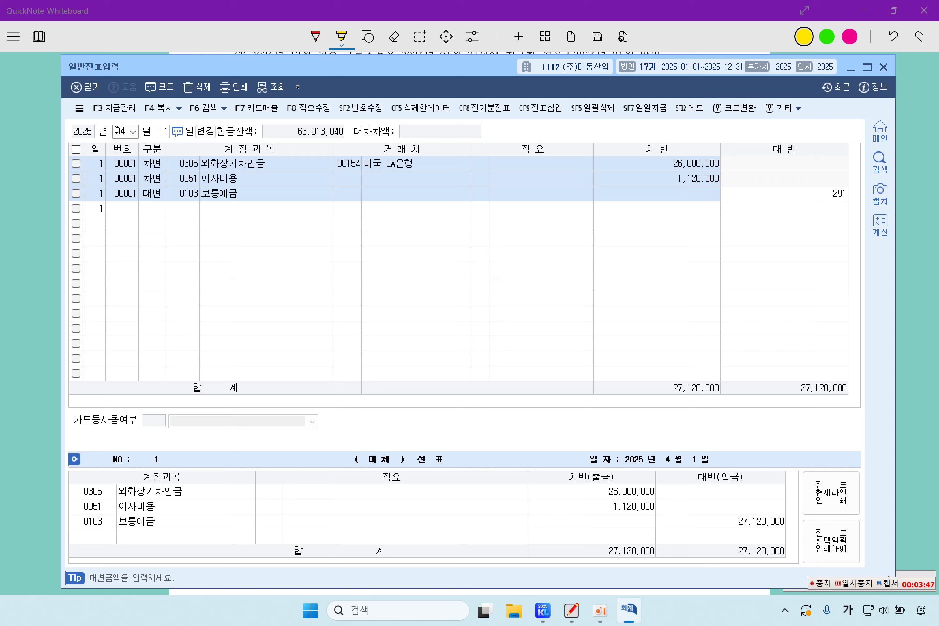
{"action": "type", "text": "0,000"}
{"action": "key", "text": "Return"}
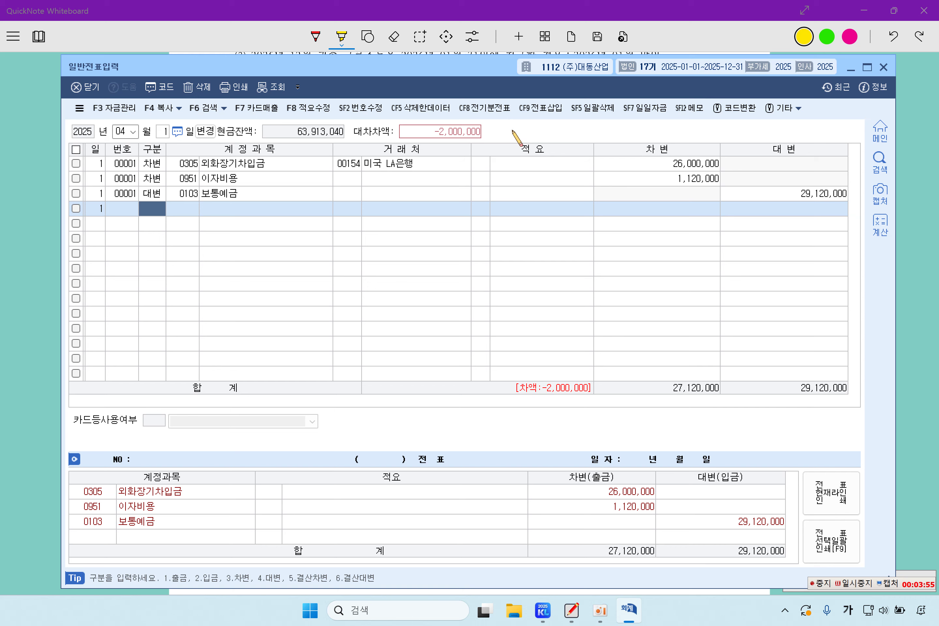
Add a debit line for account 0952 외환차손 with amount 2,000,000 to balance the April 1 voucher
{"action": "type", "text": "3"}
{"action": "key", "text": "Return"}
{"action": "type", "text": "외환채"}
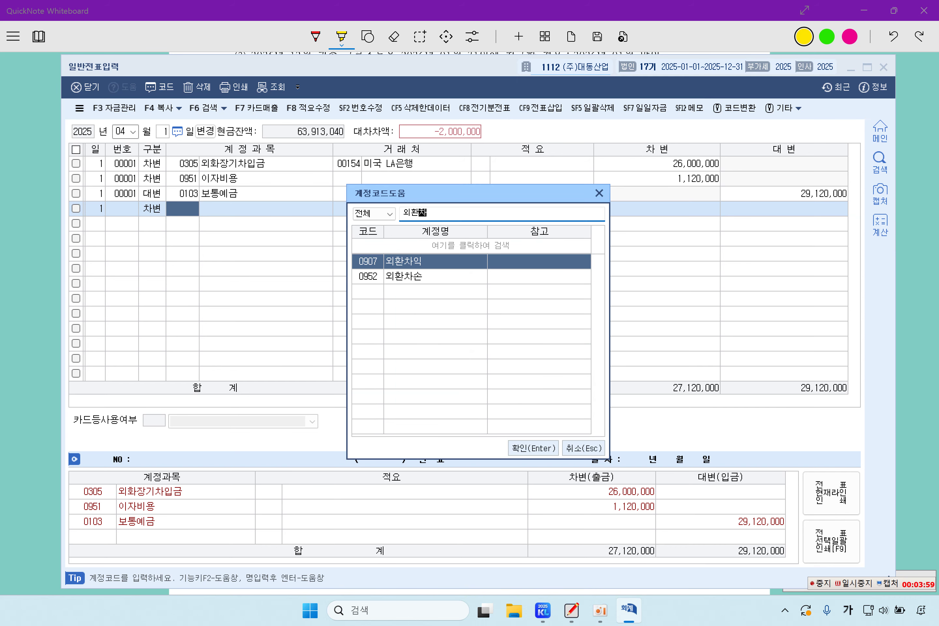
{"action": "key", "text": "Down"}
{"action": "key", "text": "Return"}
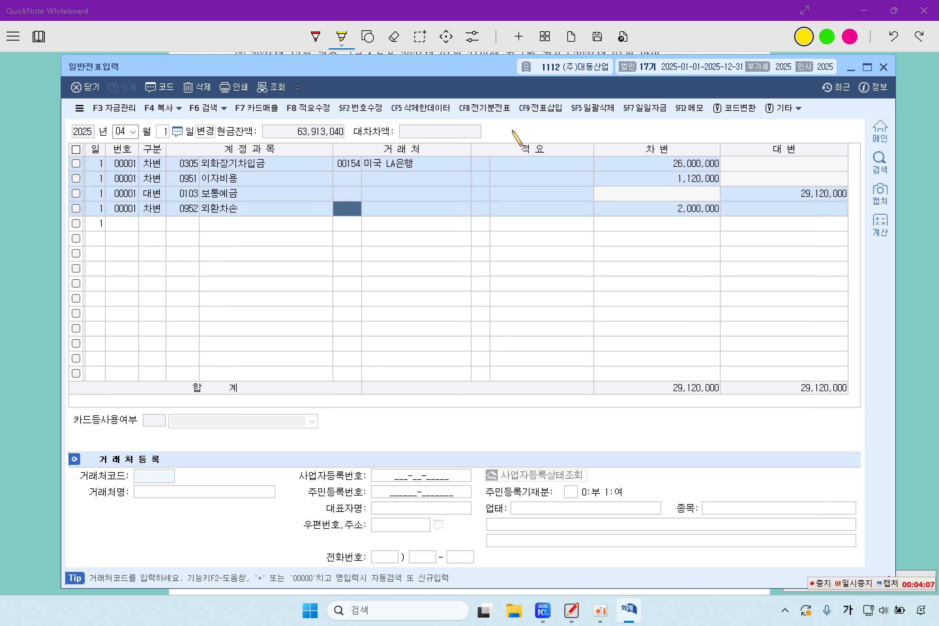
{"action": "key", "text": "Return"}
{"action": "key", "text": "Return"}
{"action": "key", "text": "Return"}
{"action": "key", "text": "Return"}
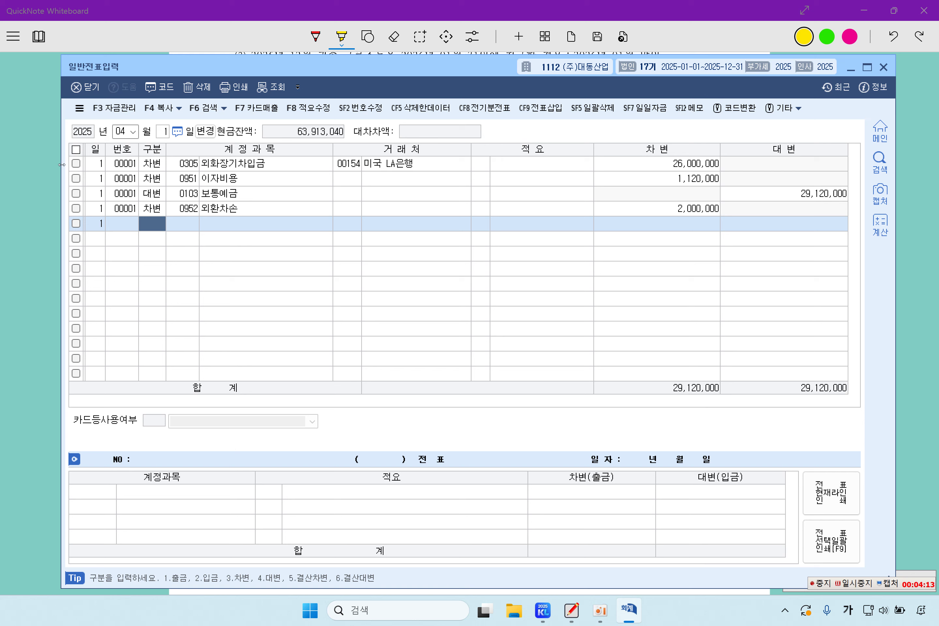
Switch to QuickNote Whiteboard and highlight question [3]'s dates, (주)명당, deposit and balance amounts, lease start, account lookup instruction and ₩2,000,000 계약금 row
{"action": "left_click", "coordinate": [42, 189]}
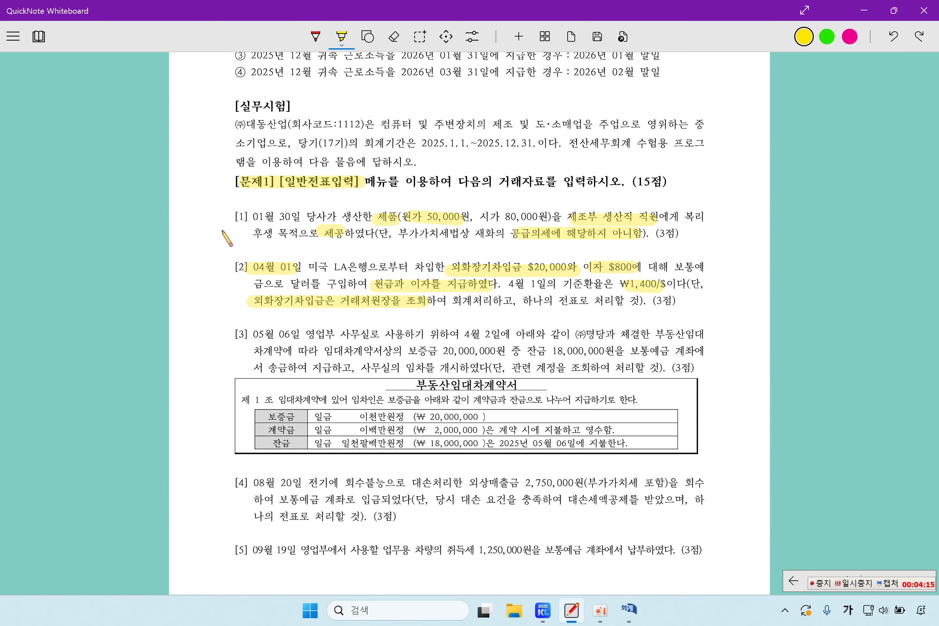
{"action": "scroll", "coordinate": [388, 273], "scroll_direction": "down", "scroll_amount": 2}
{"action": "scroll", "coordinate": [387, 270], "scroll_direction": "down", "scroll_amount": 2}
{"action": "left_click_drag", "start_coordinate": [253, 178], "coordinate": [294, 179]}
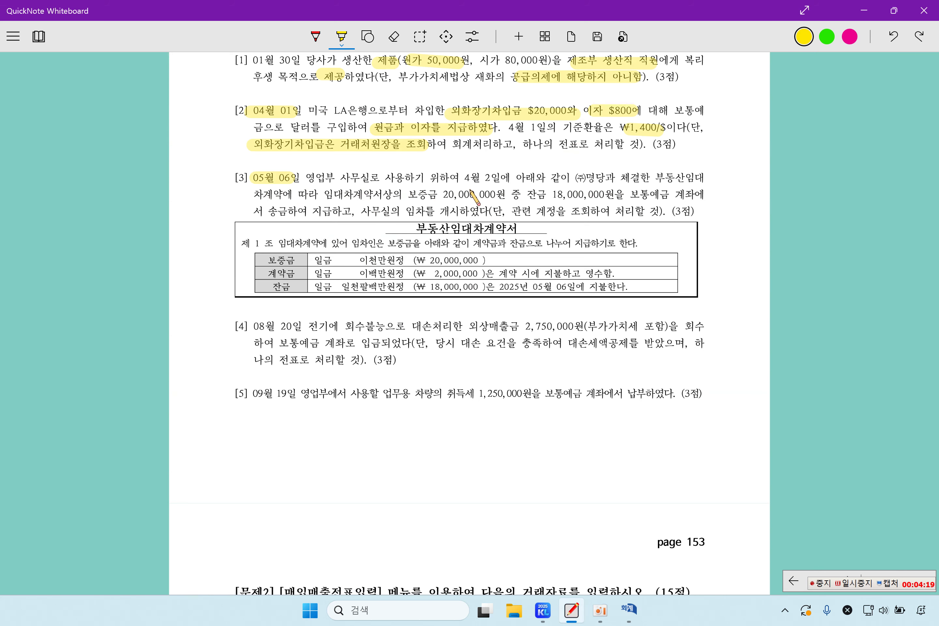
{"action": "left_click_drag", "start_coordinate": [462, 178], "coordinate": [502, 178]}
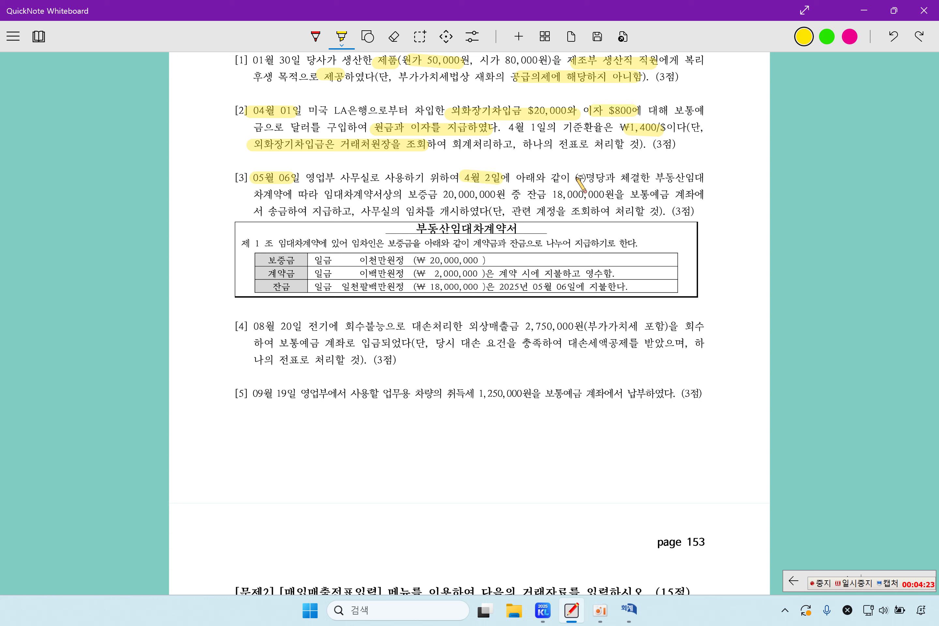
{"action": "left_click_drag", "start_coordinate": [579, 178], "coordinate": [630, 178]}
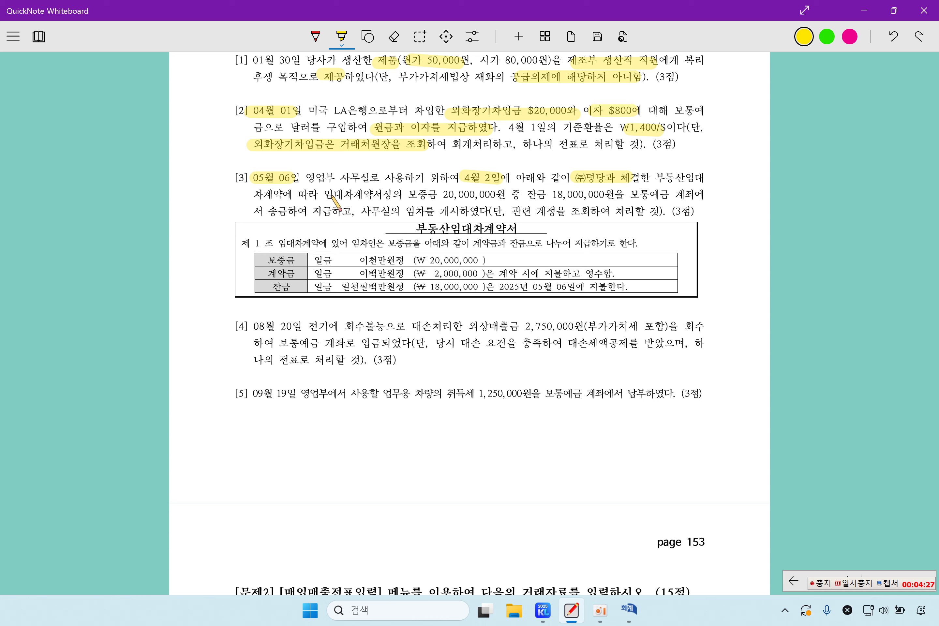
{"action": "left_click_drag", "start_coordinate": [331, 196], "coordinate": [624, 196]}
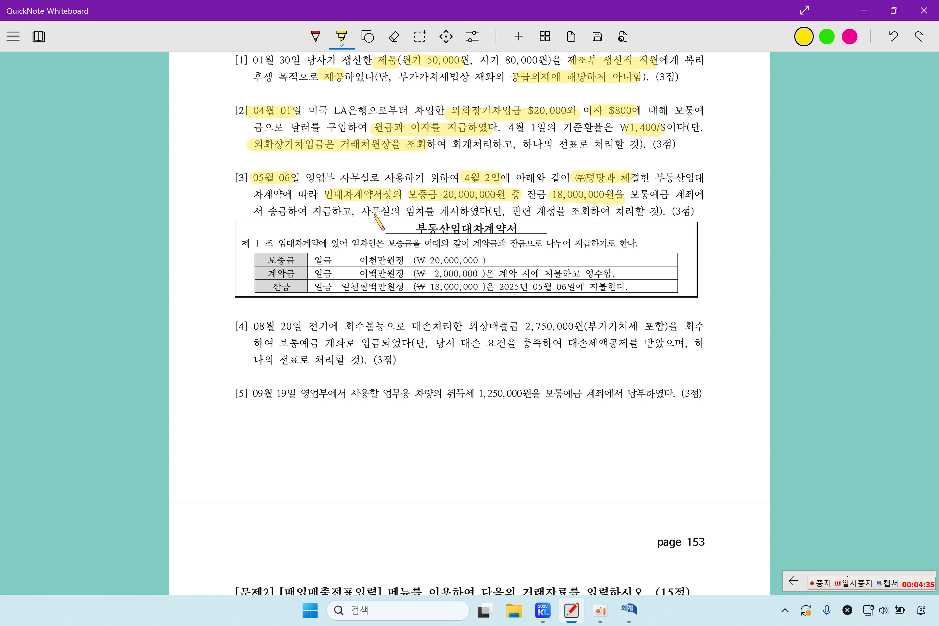
{"action": "left_click_drag", "start_coordinate": [408, 212], "coordinate": [640, 213]}
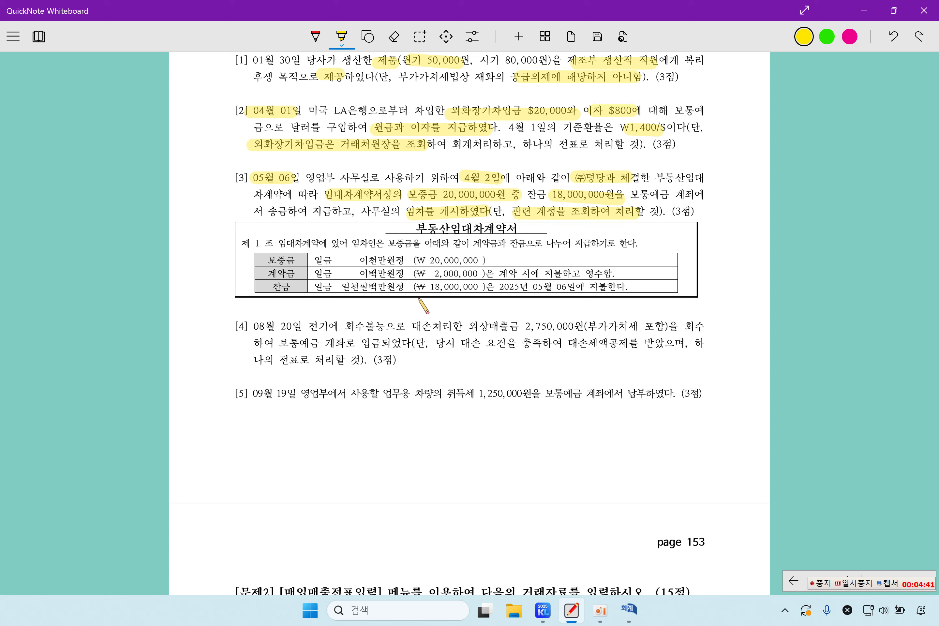
{"action": "left_click_drag", "start_coordinate": [278, 273], "coordinate": [483, 274]}
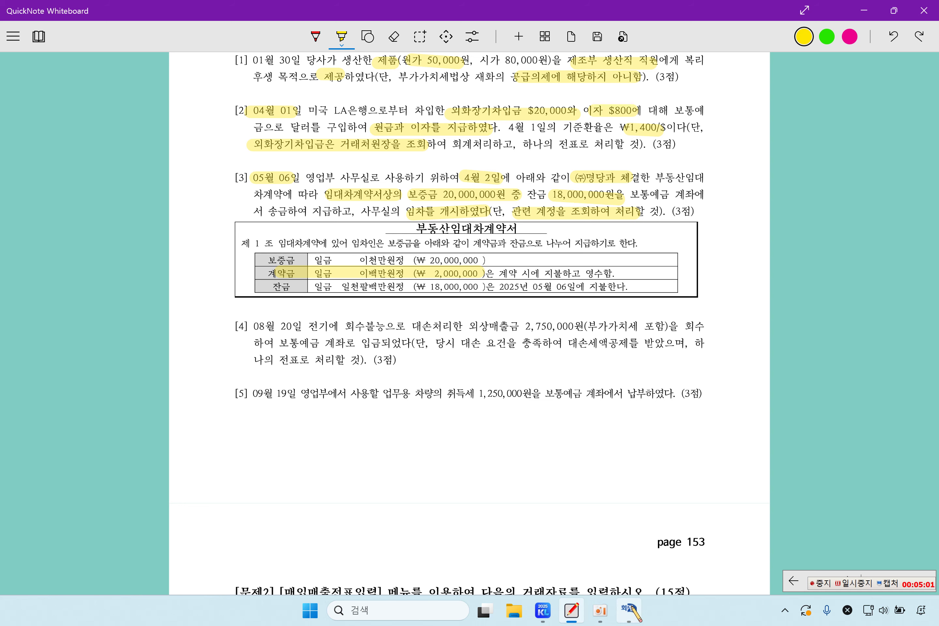
Switch to 케이렙 (KcLep), display the April 2 vouchers and examine the account used for the (주)명당 lease down payment
{"action": "left_click", "coordinate": [629, 610]}
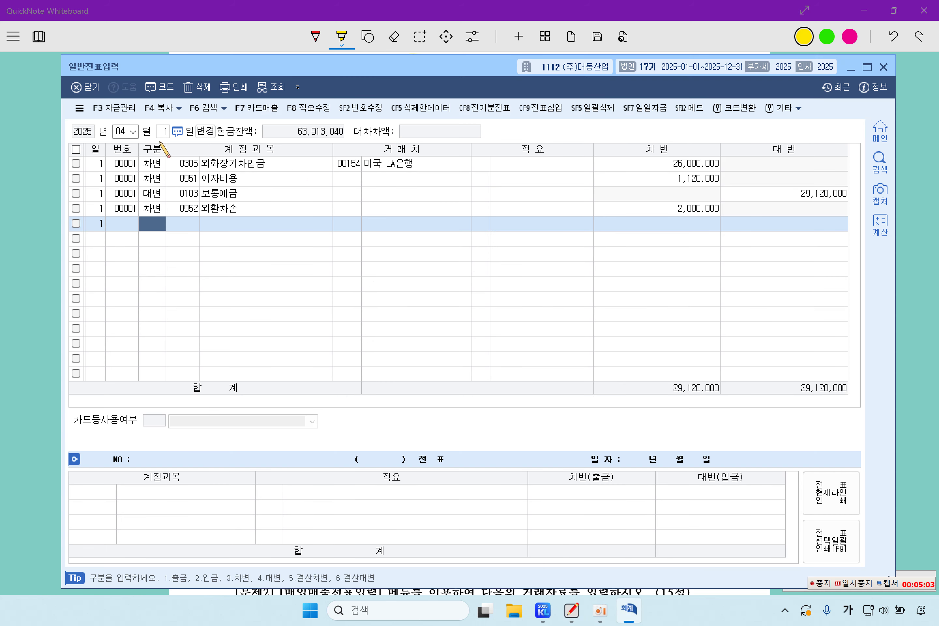
{"action": "left_click", "coordinate": [163, 131]}
{"action": "type", "text": "2"}
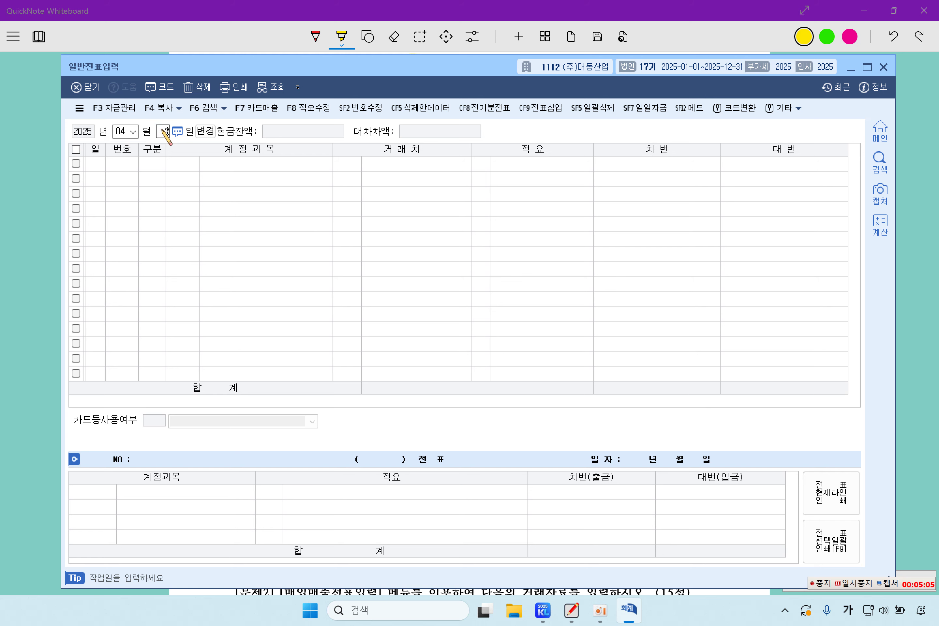
{"action": "key", "text": "Return"}
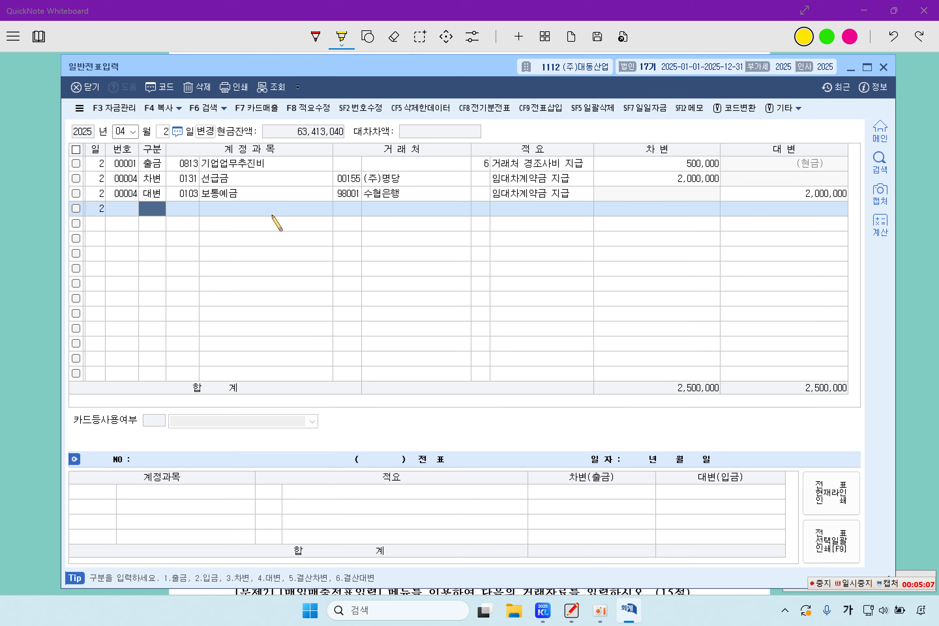
{"action": "left_click", "coordinate": [172, 181]}
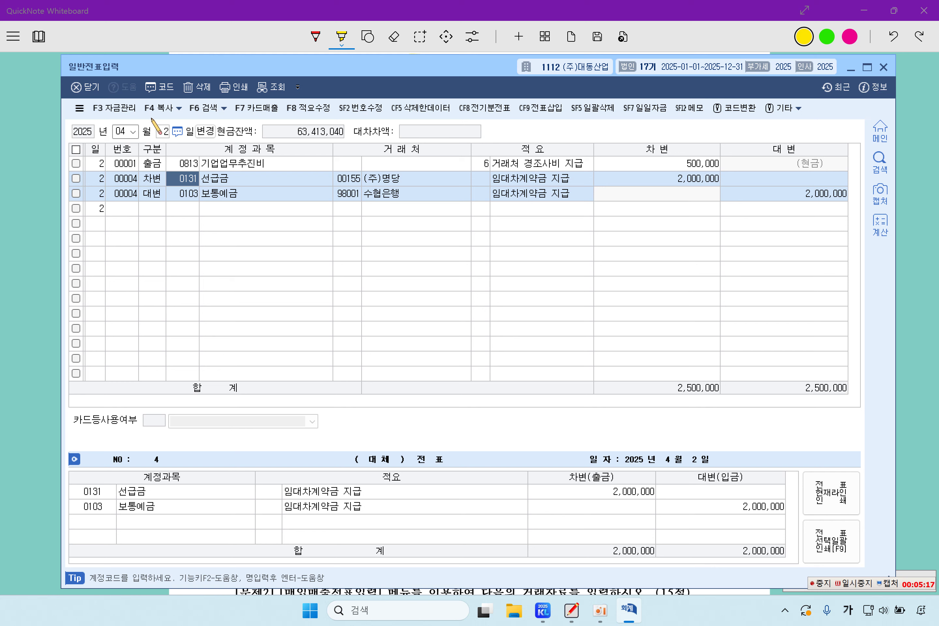
Set the voucher entry date to May 6, 2025
{"action": "left_click", "coordinate": [125, 130]}
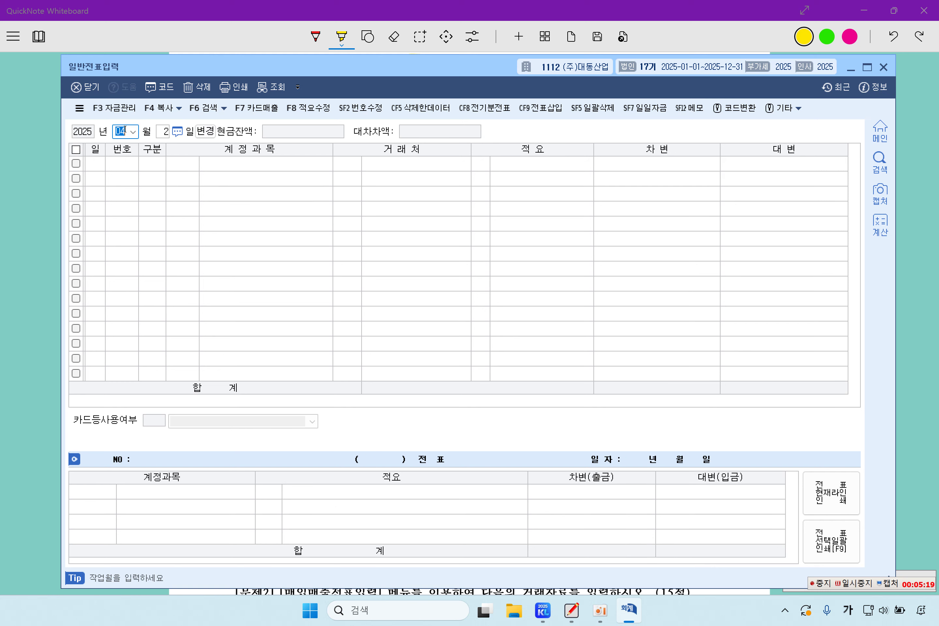
{"action": "type", "text": "5"}
{"action": "key", "text": "Return"}
{"action": "type", "text": "6"}
{"action": "key", "text": "Return"}
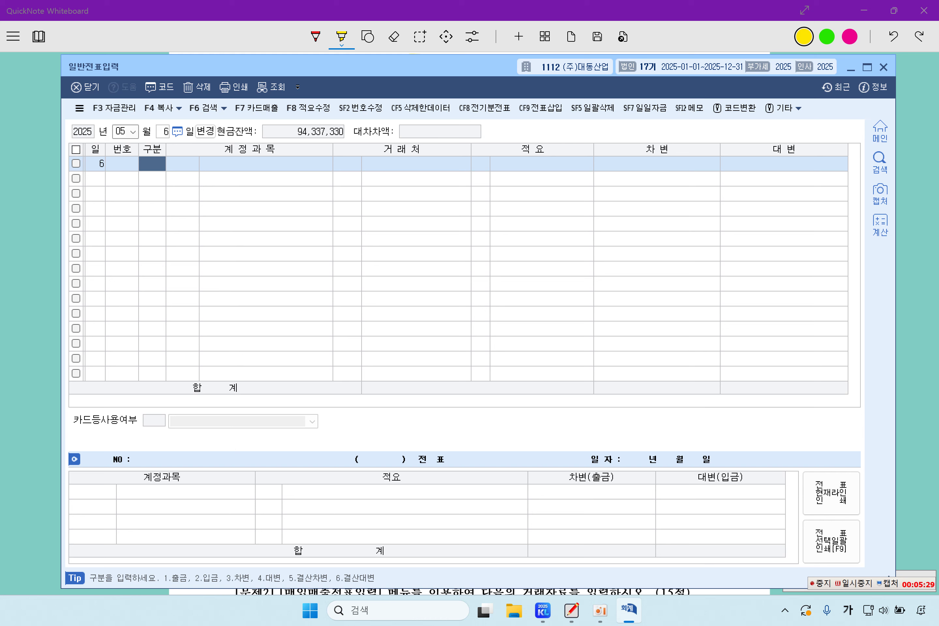
Add a debit line for account 0232 임차보증금 with trading partner (주)명당 and amount 20,000,000
{"action": "type", "text": "3"}
{"action": "key", "text": "Return"}
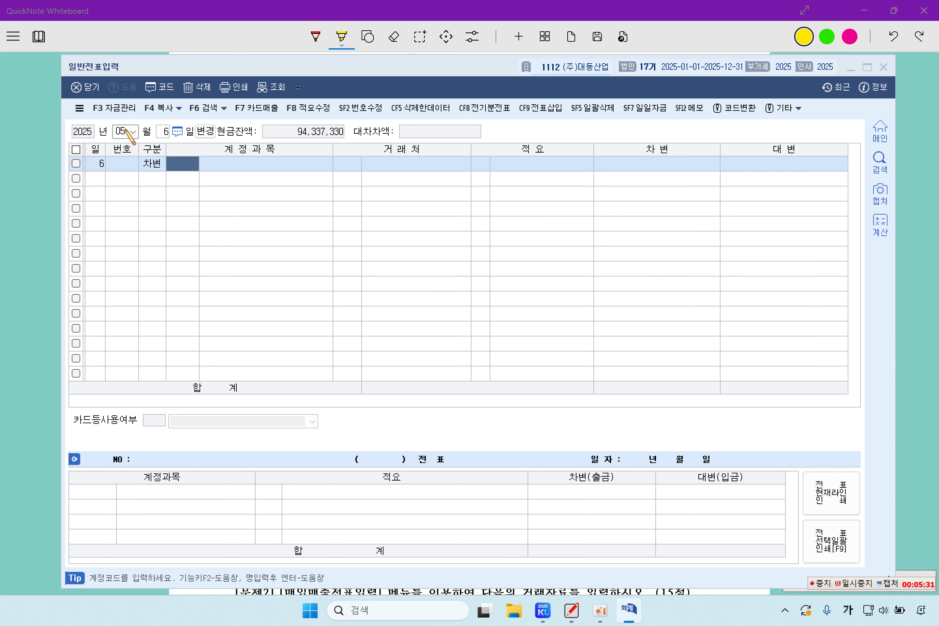
{"action": "type", "text": "임차보"}
{"action": "key", "text": "Return"}
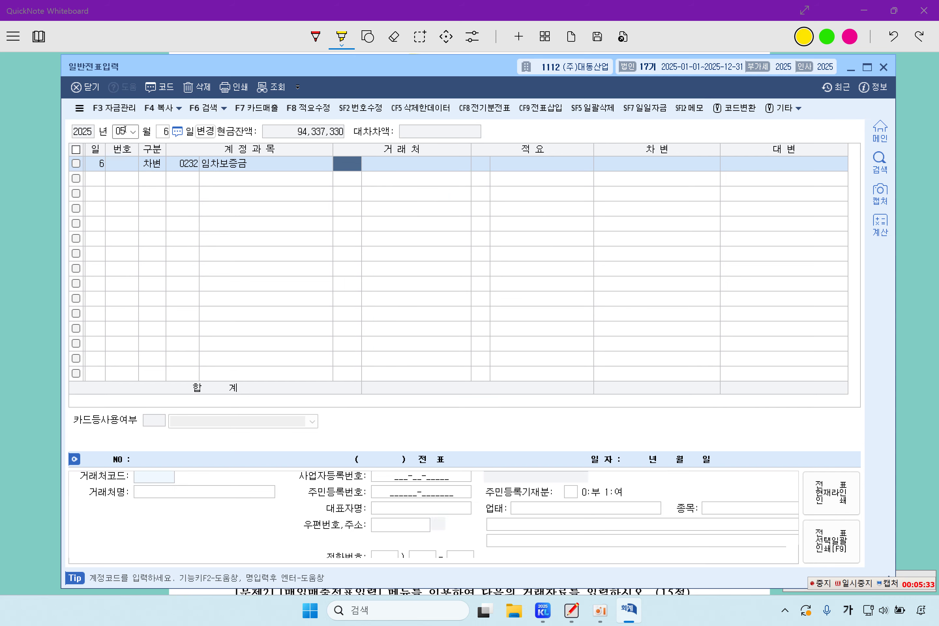
{"action": "key", "text": "Return"}
{"action": "key", "text": "shift+Tab"}
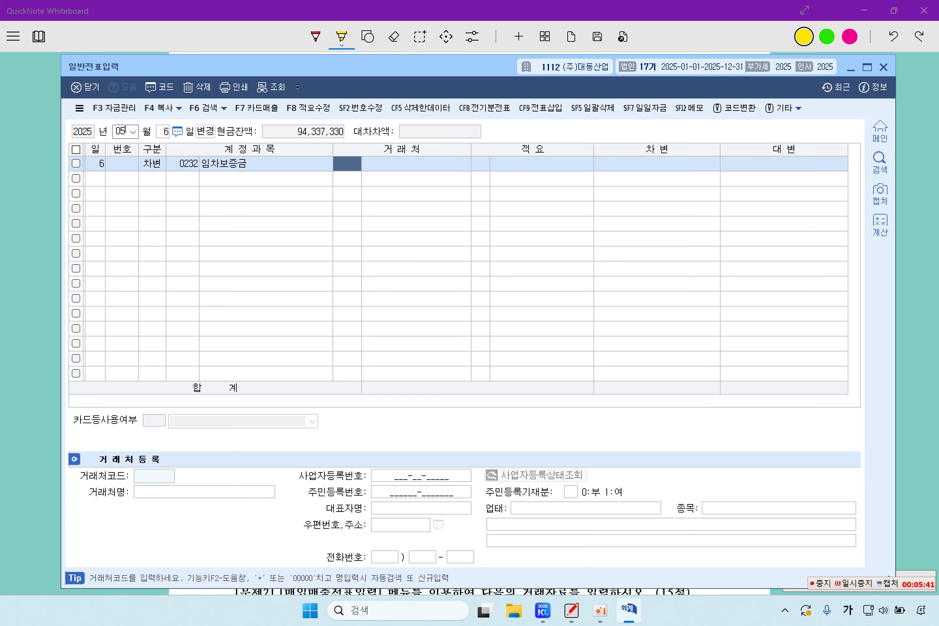
{"action": "type", "text": "명"}
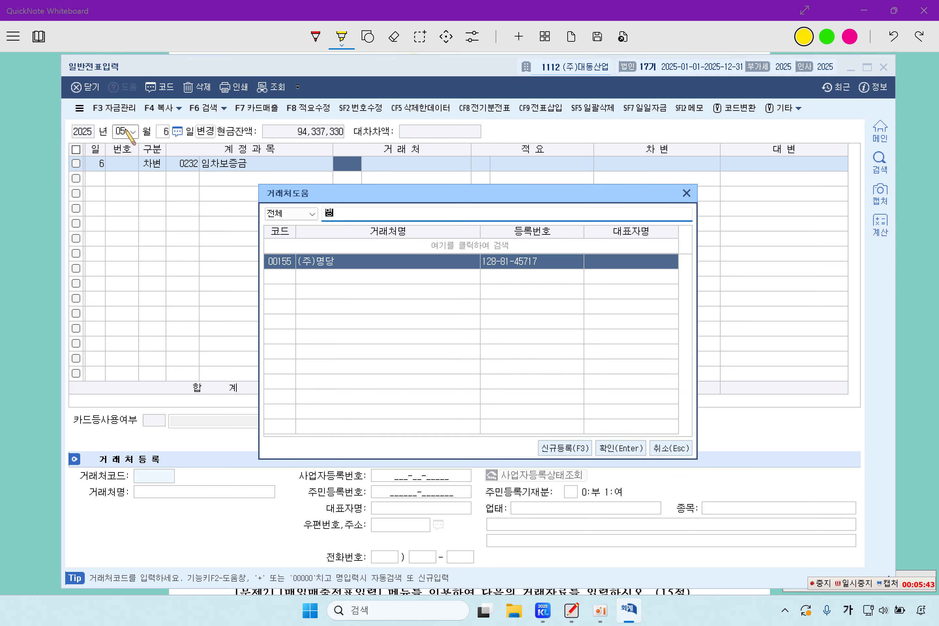
{"action": "key", "text": "Return"}
{"action": "key", "text": "Return"}
{"action": "type", "text": "20000000"}
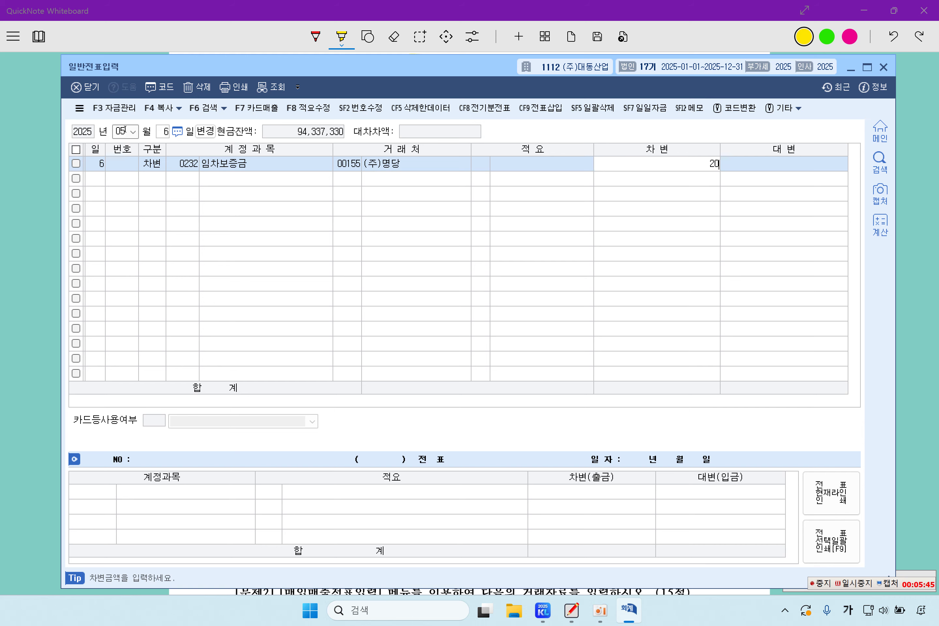
{"action": "key", "text": "Return"}
Add a credit line for account 0131 선급금 with trading partner code 00155 (주)명당 and amount 2,000,000
{"action": "type", "text": "4"}
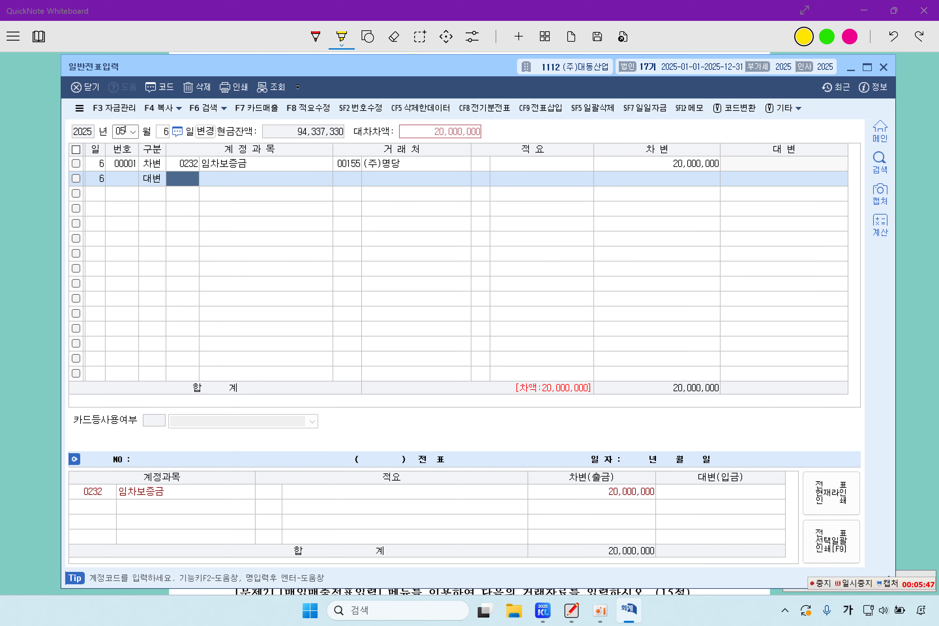
{"action": "key", "text": "F2"}
{"action": "type", "text": "선"}
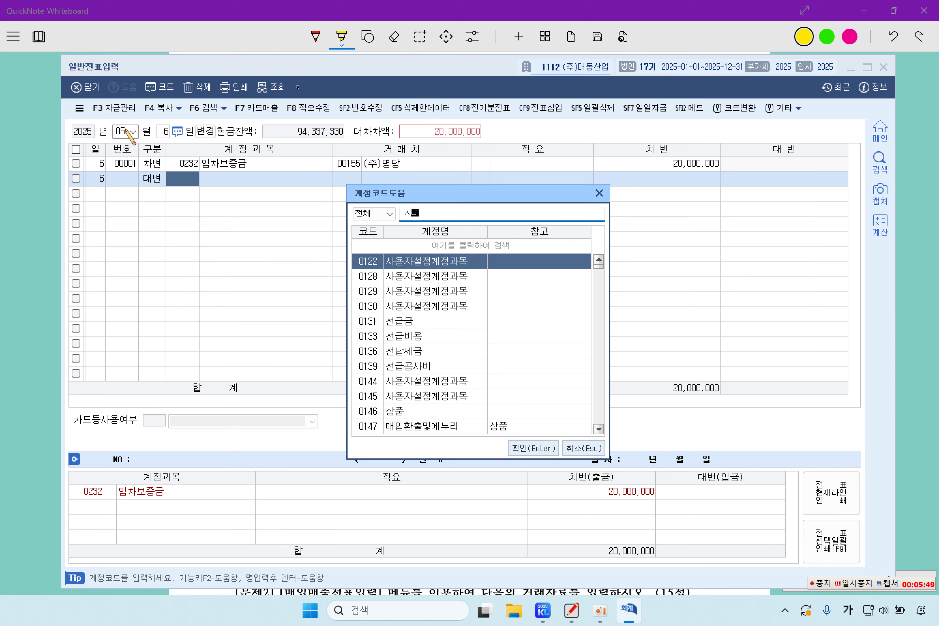
{"action": "type", "text": "급"}
{"action": "key", "text": "Return"}
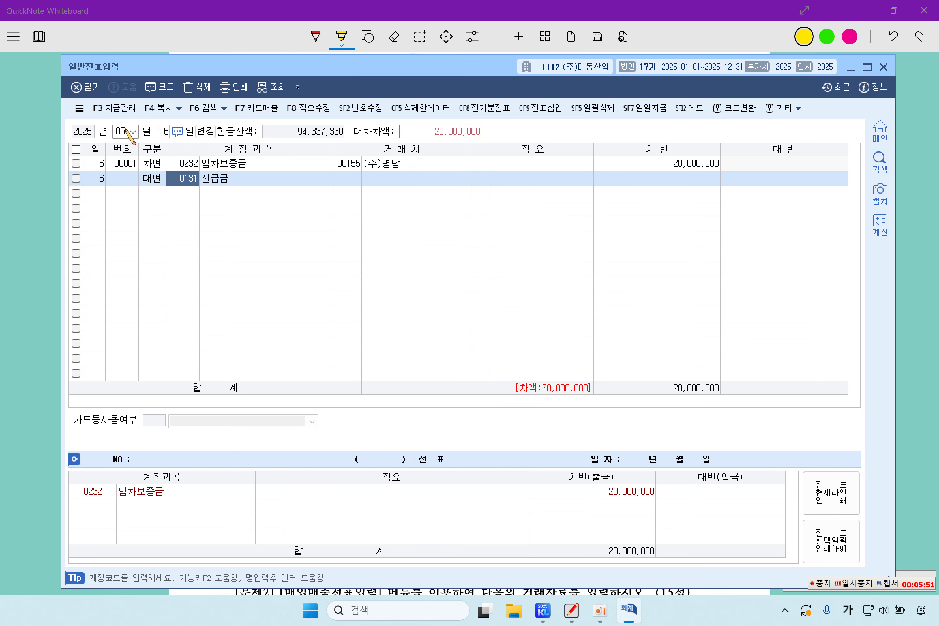
{"action": "type", "text": "155"}
{"action": "key", "text": "Return"}
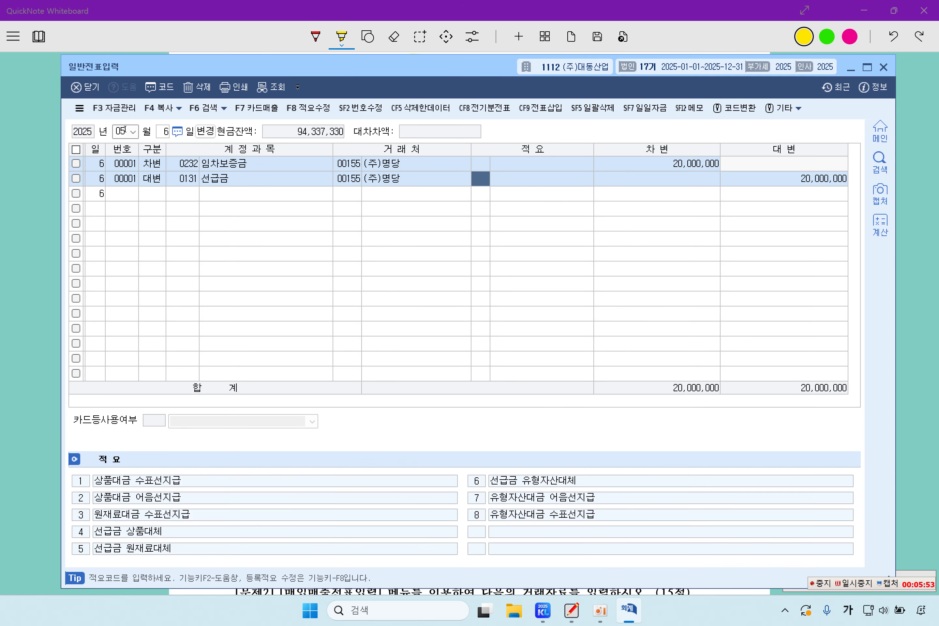
{"action": "key", "text": "Return"}
{"action": "type", "text": "2000000"}
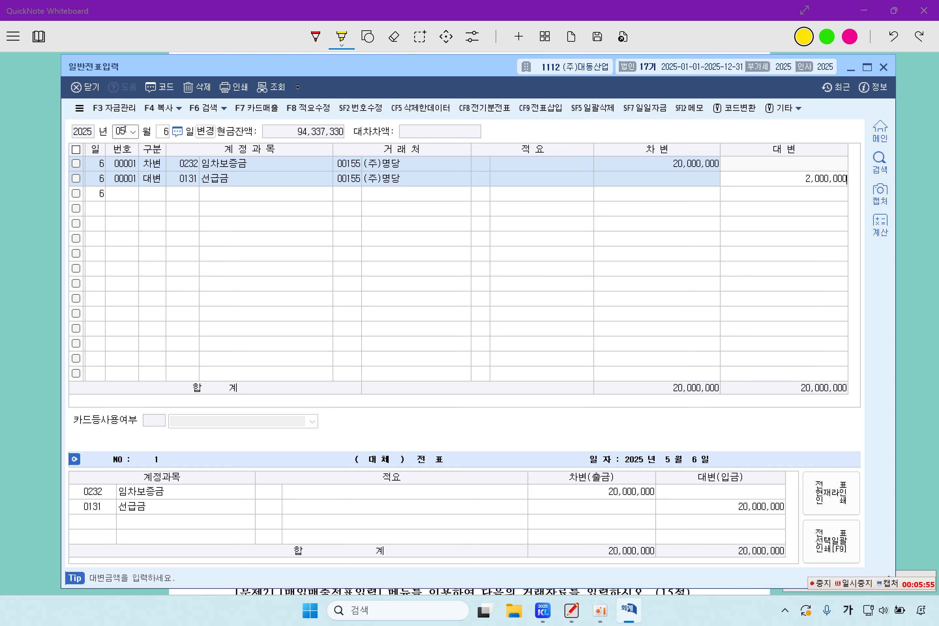
{"action": "key", "text": "Return"}
Add a credit line for account 0103 보통예금 with amount 18,000,000 to balance the May 6 voucher
{"action": "type", "text": "4"}
{"action": "key", "text": "Return"}
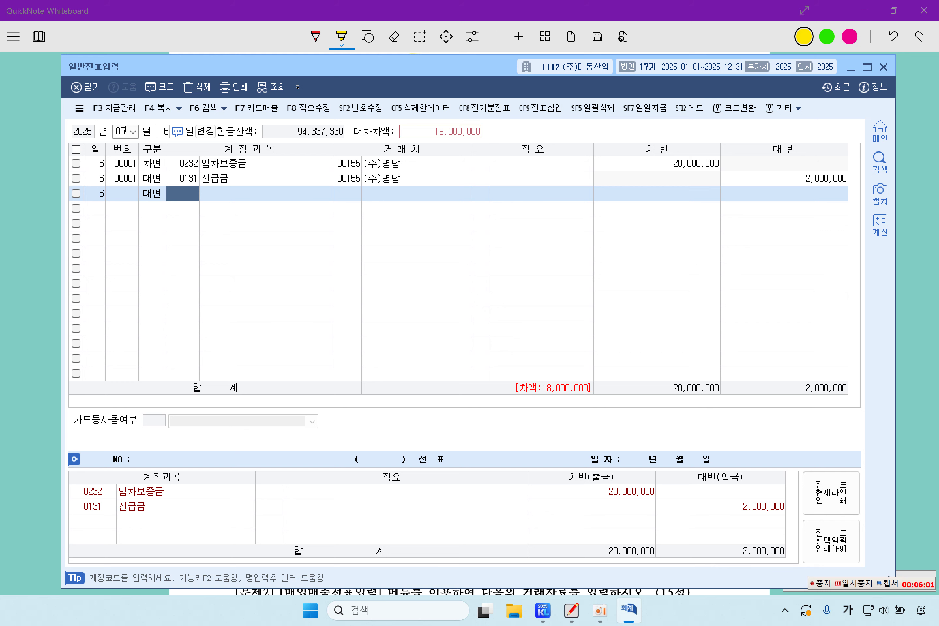
{"action": "type", "text": "103"}
{"action": "key", "text": "Return"}
{"action": "key", "text": "Return"}
{"action": "key", "text": "Return"}
{"action": "key", "text": "Return"}
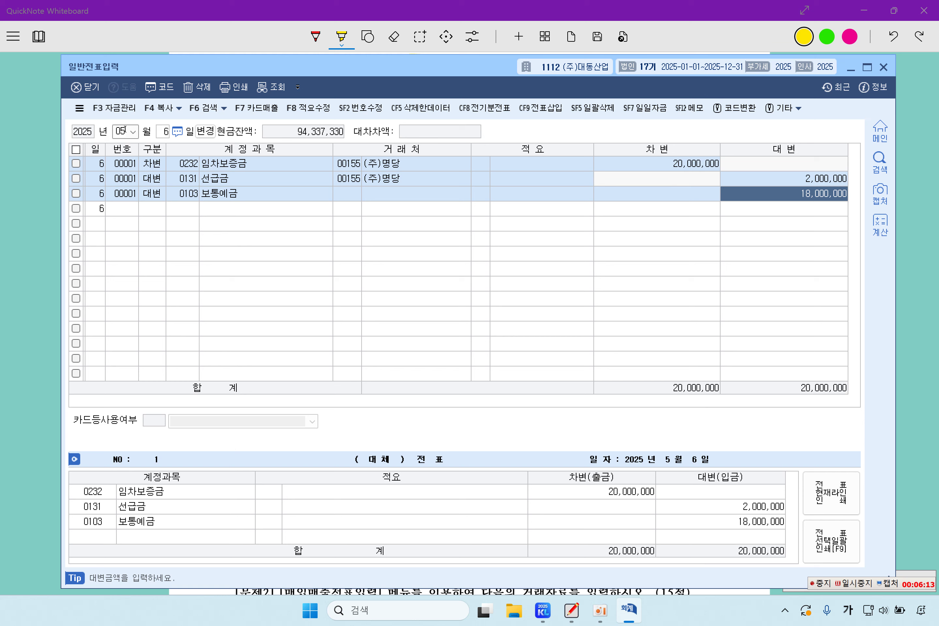
Switch to QuickNote Whiteboard and highlight question [4]'s date, written-off receivable of 2,750,000원 including VAT, 보통예금 deposit and 대손세액공제 condition
{"action": "left_click", "coordinate": [43, 210]}
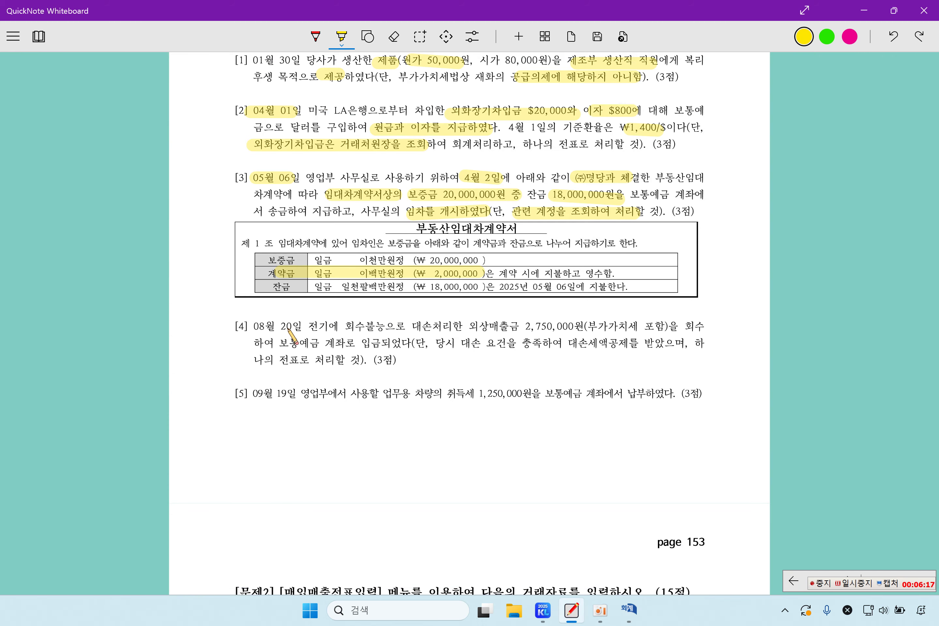
{"action": "left_click_drag", "start_coordinate": [250, 327], "coordinate": [659, 326]}
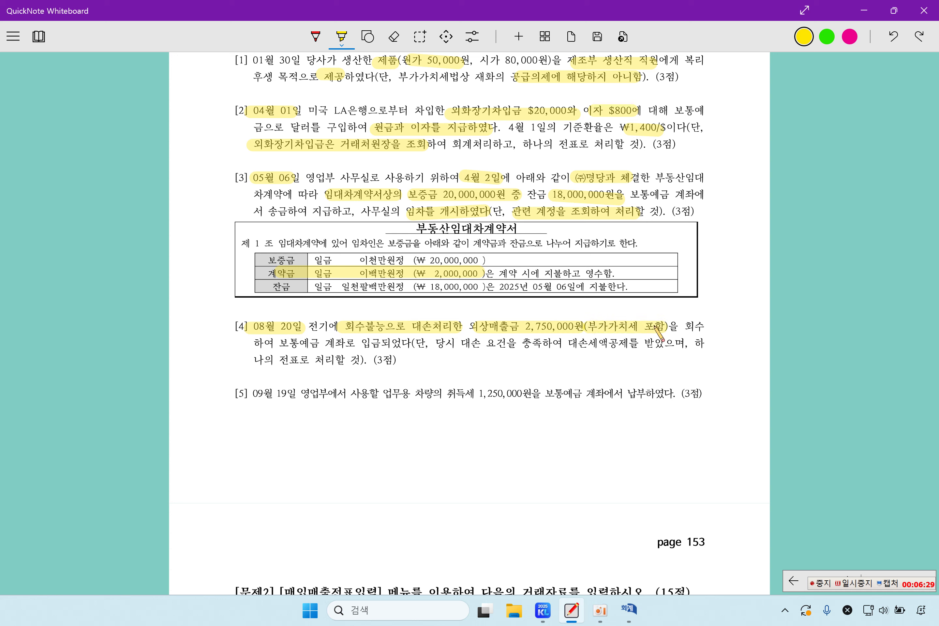
{"action": "left_click_drag", "start_coordinate": [278, 342], "coordinate": [415, 344]}
{"action": "left_click_drag", "start_coordinate": [569, 343], "coordinate": [664, 344]}
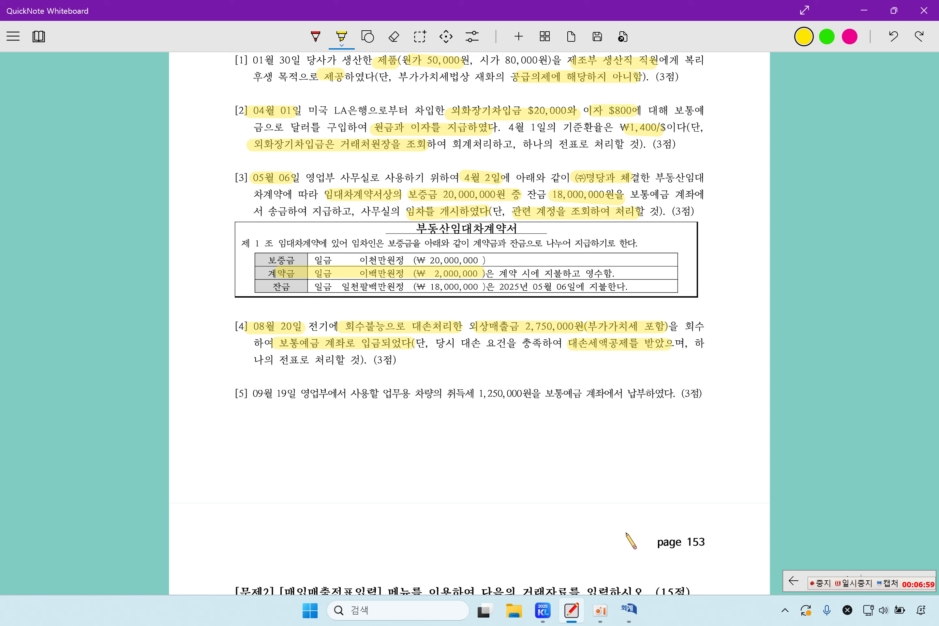
Switch to 케이렙 (KcLep) and set the voucher entry date to August 20, 2025
{"action": "left_click", "coordinate": [629, 610]}
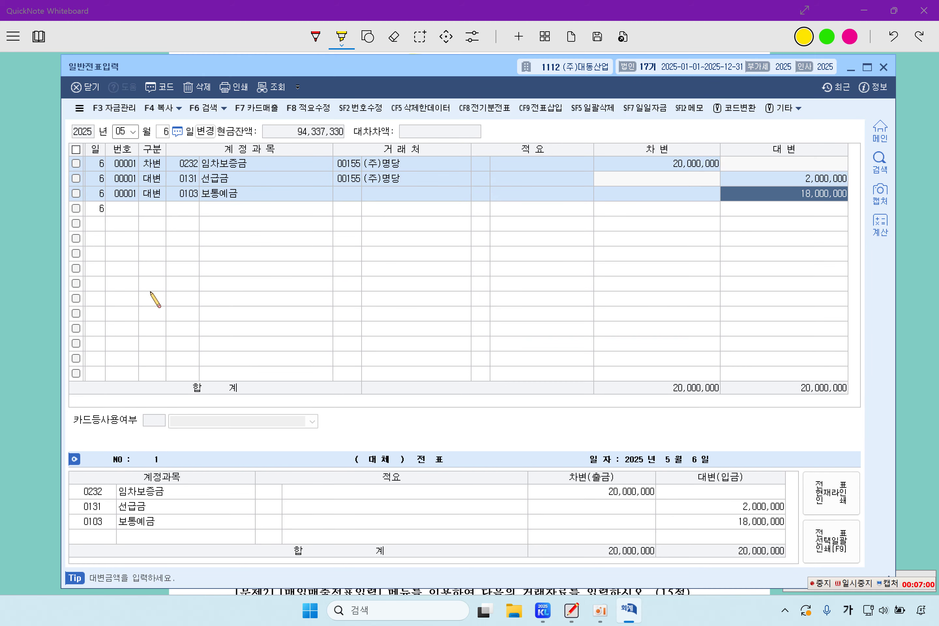
{"action": "left_click", "coordinate": [122, 132]}
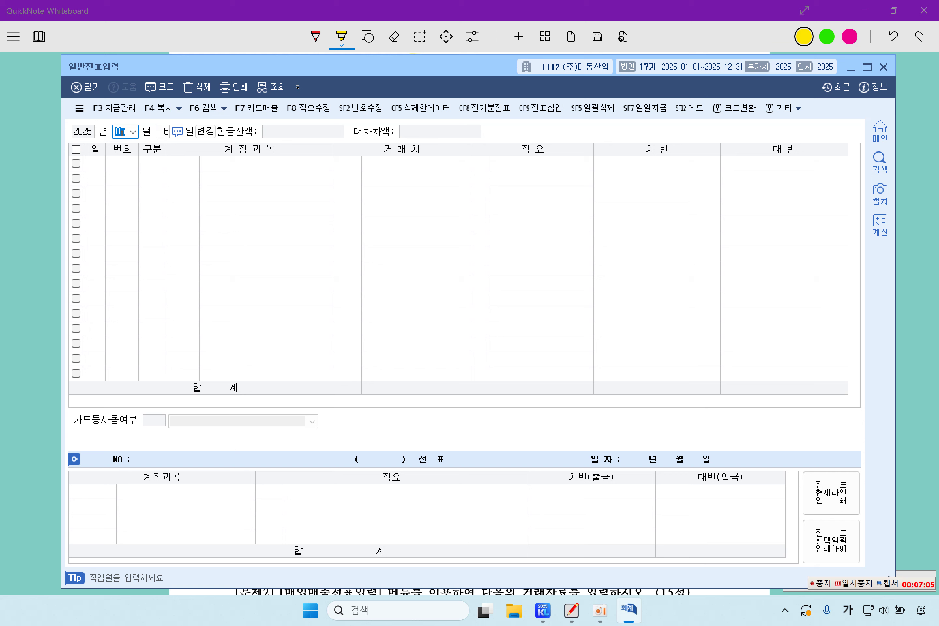
{"action": "type", "text": "8"}
{"action": "key", "text": "Return"}
{"action": "type", "text": "20"}
{"action": "key", "text": "Return"}
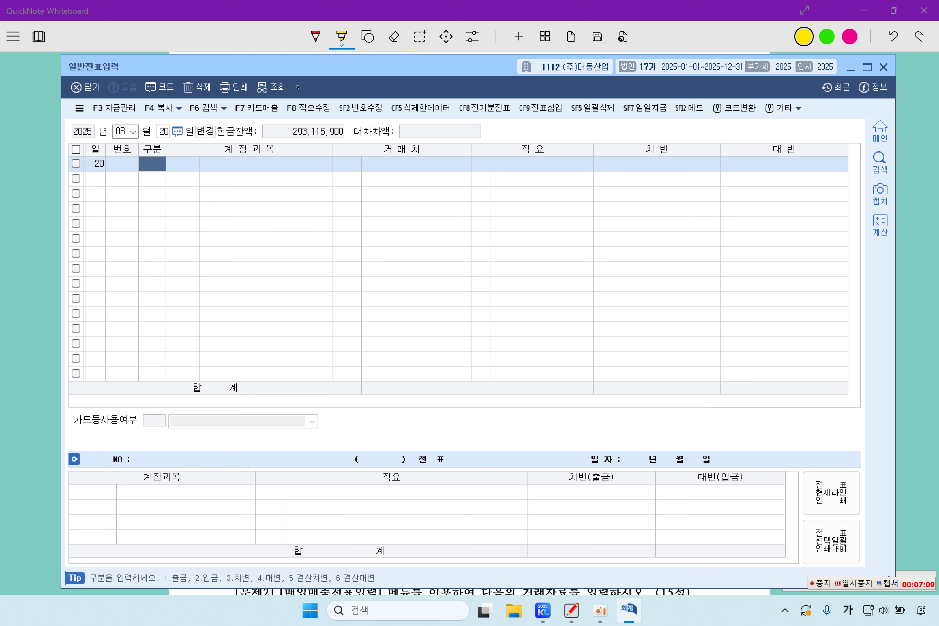
Add a debit line for account 0103 보통예금 with amount 2,750,000
{"action": "type", "text": "3"}
{"action": "key", "text": "Return"}
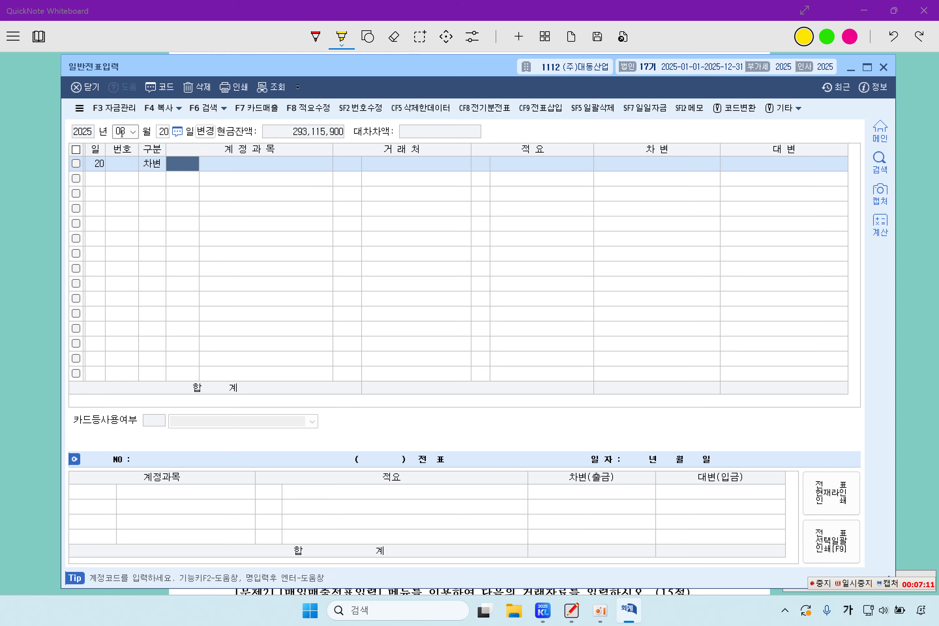
{"action": "type", "text": "103"}
{"action": "key", "text": "Return"}
{"action": "key", "text": "Return"}
{"action": "key", "text": "Return"}
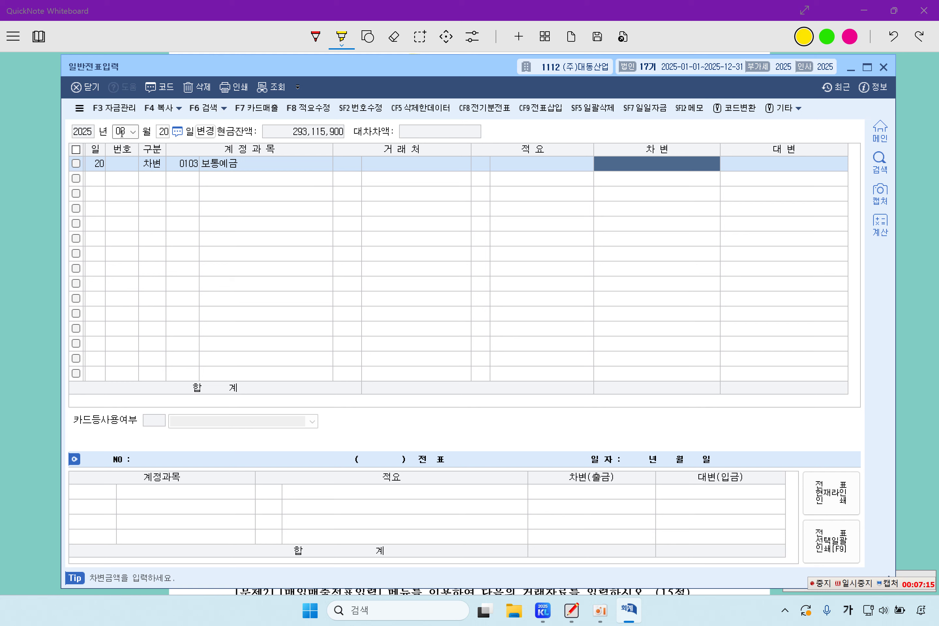
{"action": "type", "text": "2750000"}
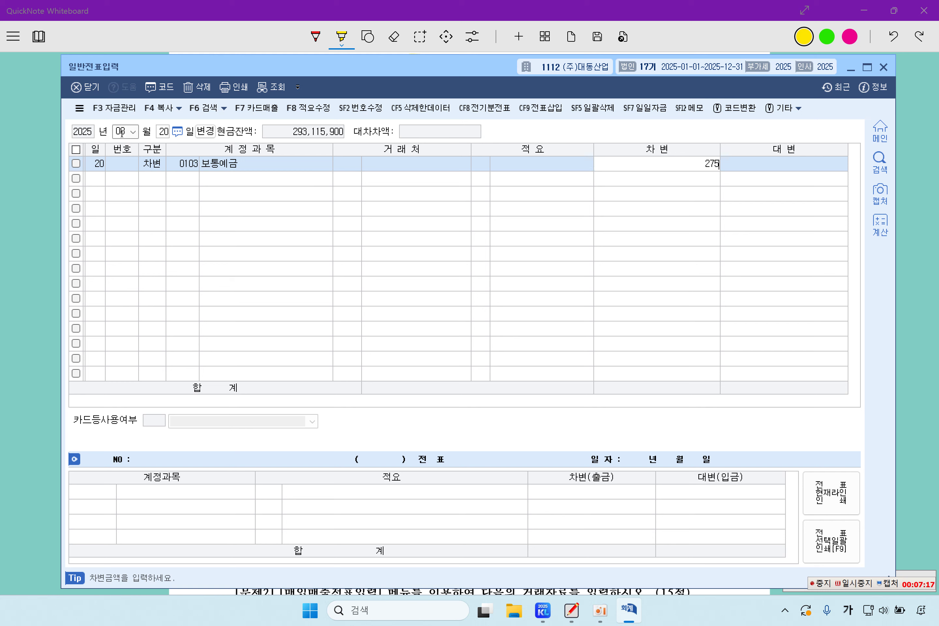
{"action": "key", "text": "Return"}
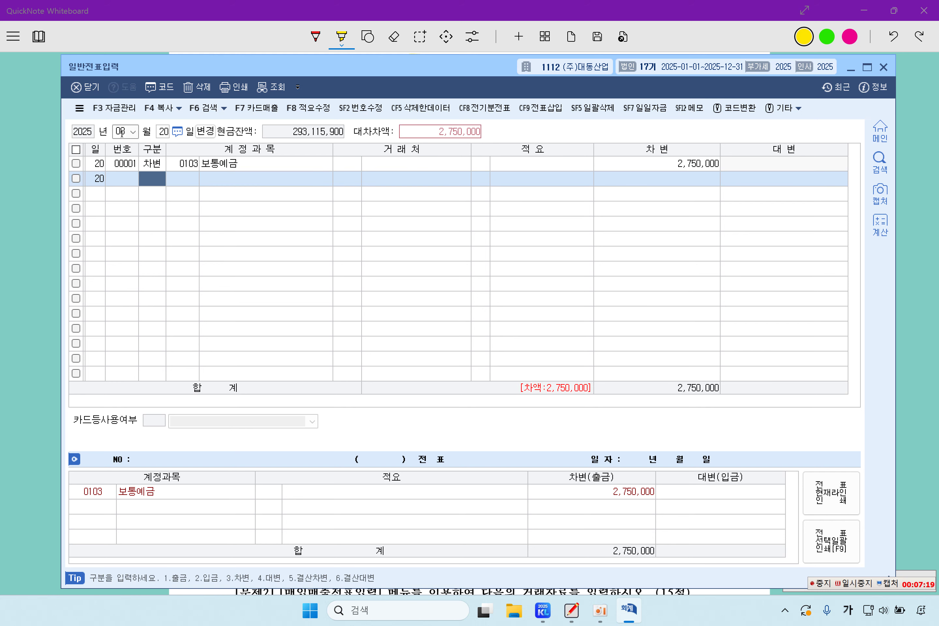
Add a credit line for account 0109 대손충당금, the allowance belonging to 외상매출금
{"action": "type", "text": "4"}
{"action": "key", "text": "Return"}
{"action": "key", "text": "F2"}
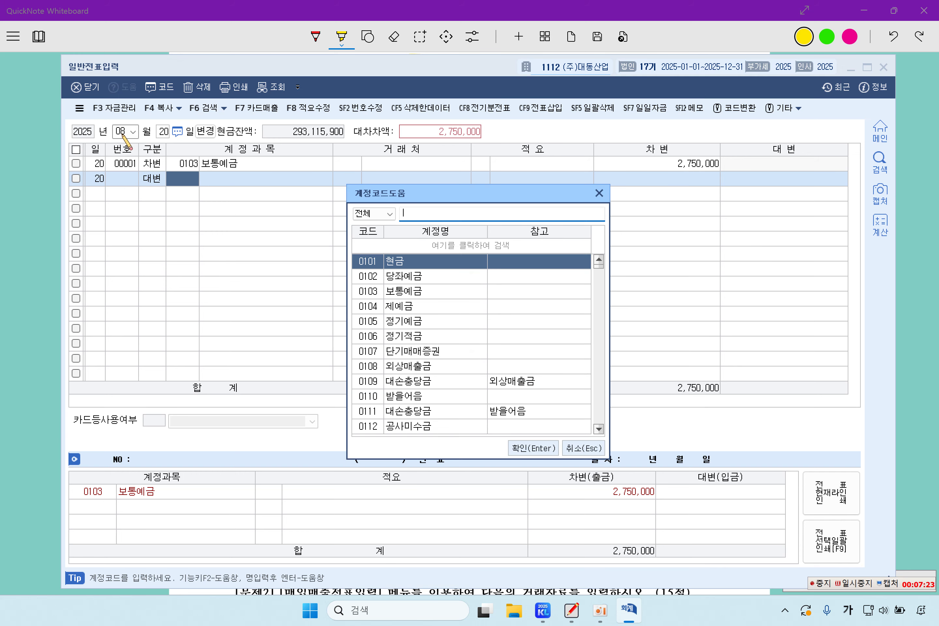
{"action": "type", "text": "대손"}
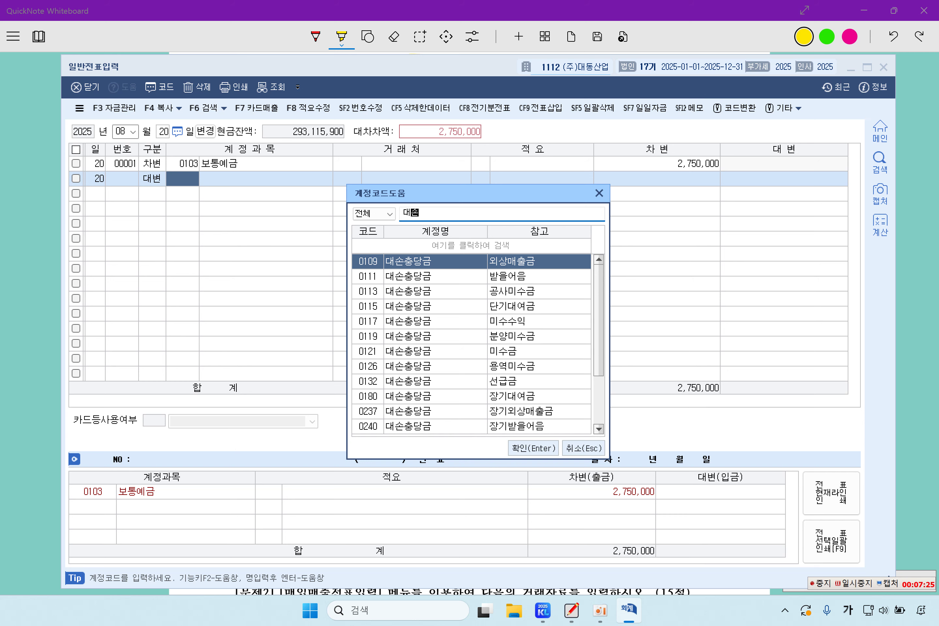
{"action": "type", "text": "충당금"}
{"action": "key", "text": "Down"}
{"action": "key", "text": "Down"}
{"action": "key", "text": "Up"}
{"action": "key", "text": "Down"}
{"action": "key", "text": "Up"}
{"action": "key", "text": "Return"}
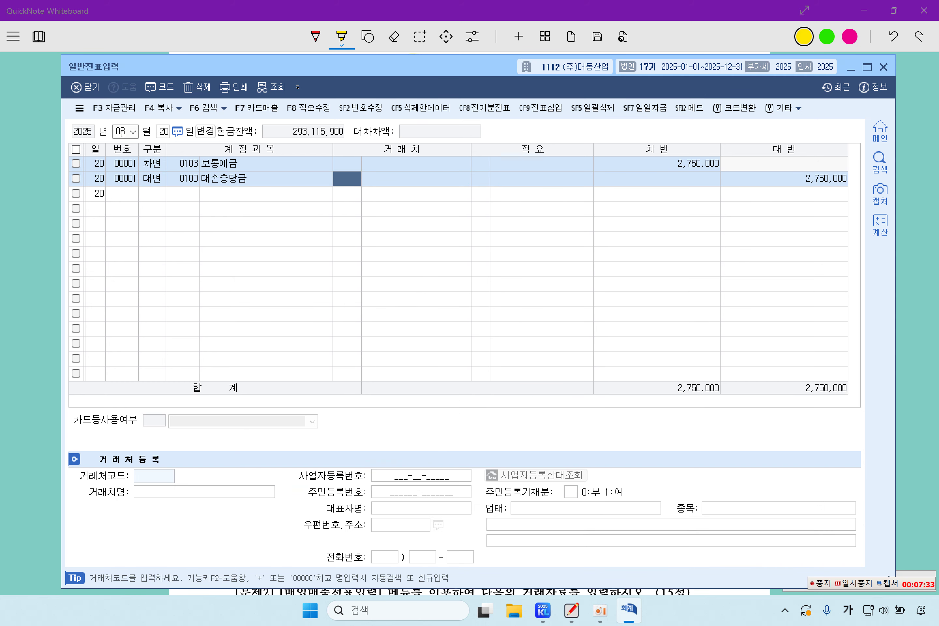
Set the 대손충당금 line's credit amount to 2,500,000, leaving its trading partner and description blank
{"action": "key", "text": "Return"}
{"action": "key", "text": "Return"}
{"action": "key", "text": "Return"}
{"action": "key", "text": "Return"}
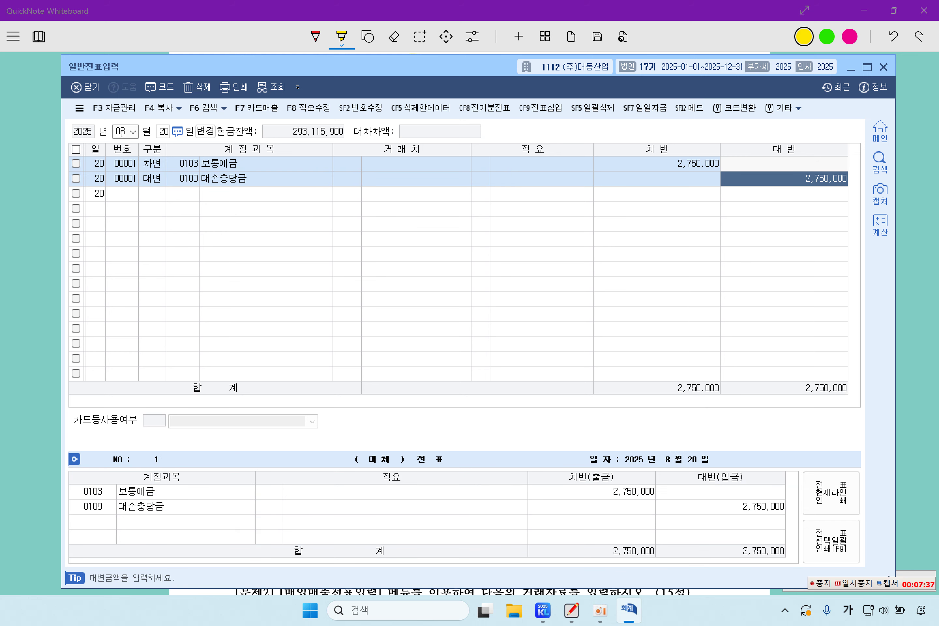
{"action": "type", "text": "2500000"}
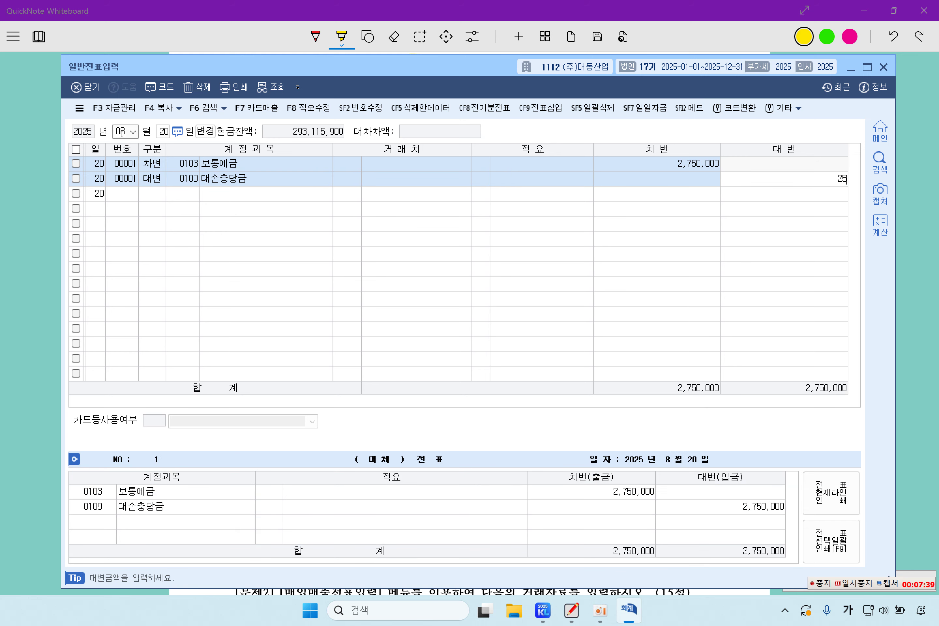
{"action": "key", "text": "Return"}
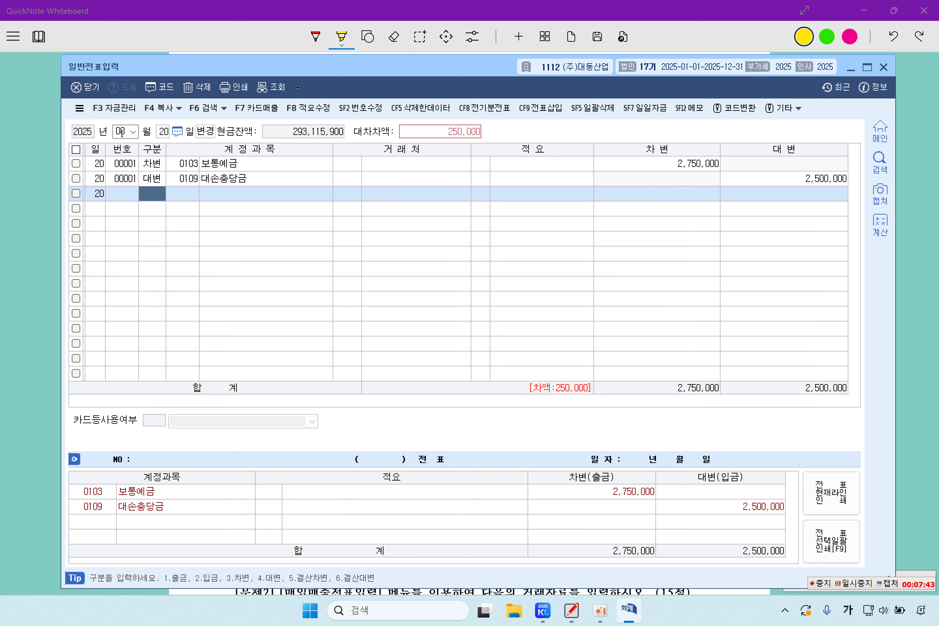
Add a credit line for account 0255 부가세예수금 with amount 250,000 to balance the August 20 voucher
{"action": "type", "text": "4"}
{"action": "key", "text": "Return"}
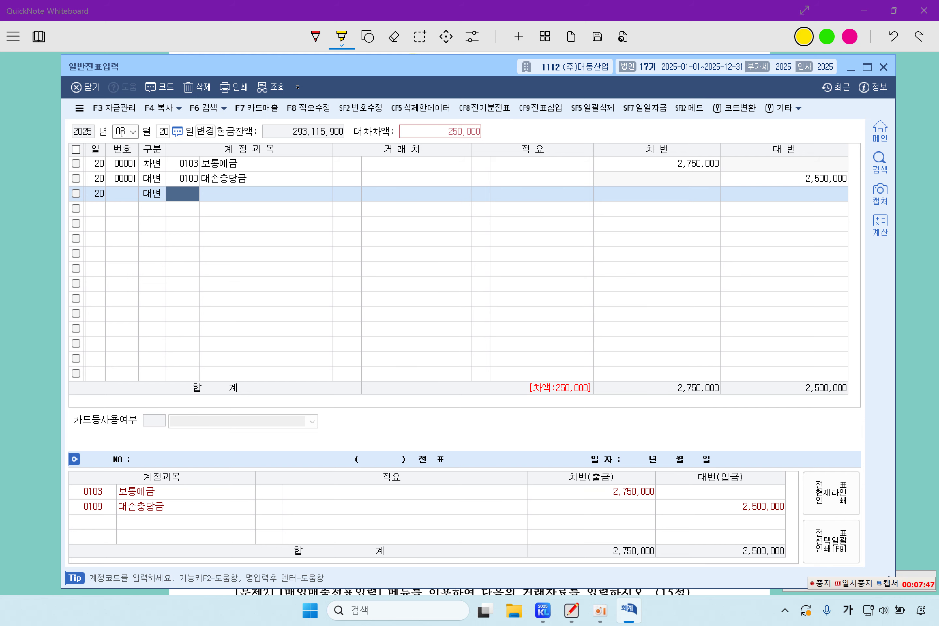
{"action": "key", "text": "F2"}
{"action": "type", "text": "부가세예수금"}
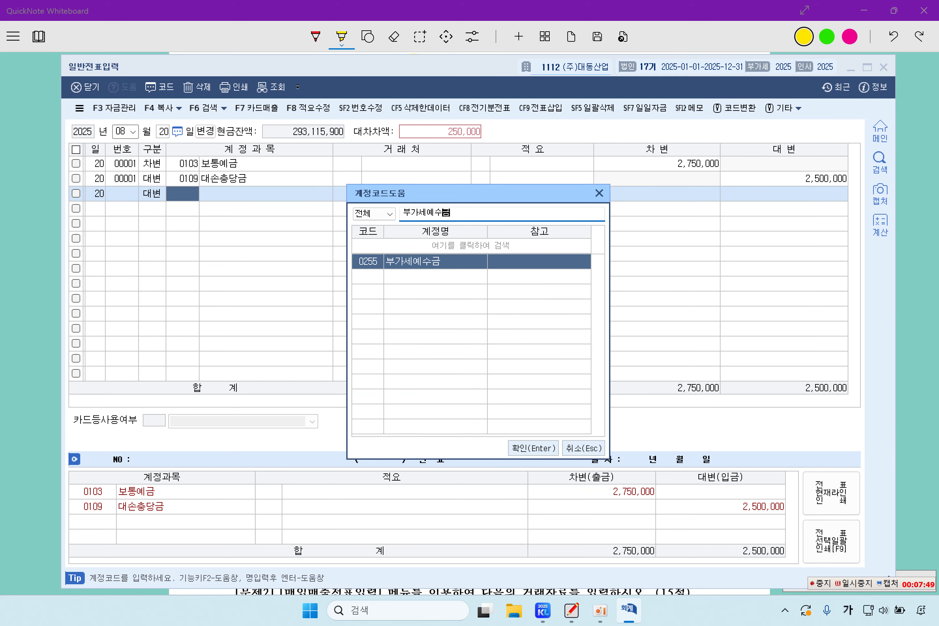
{"action": "key", "text": "Return"}
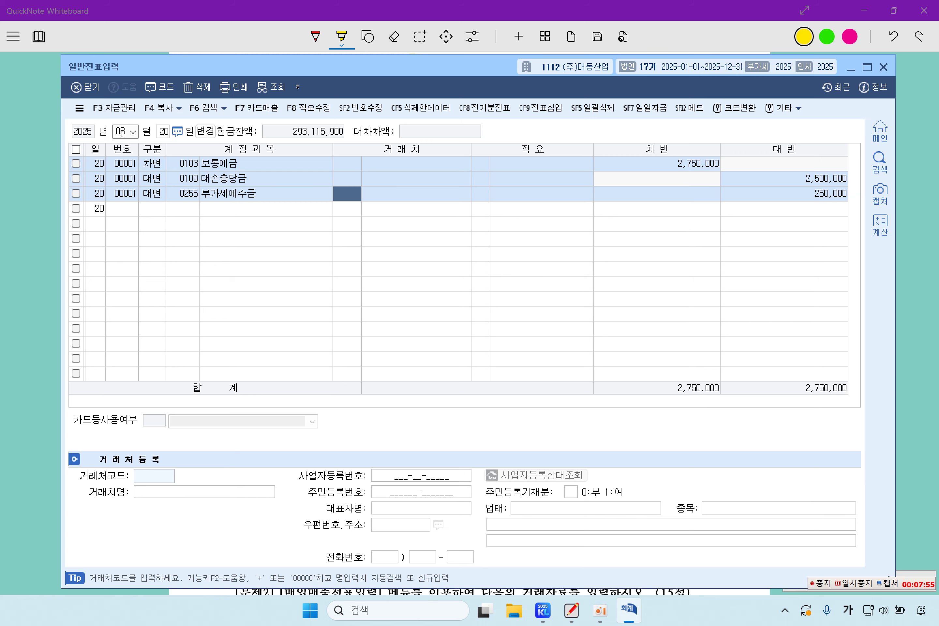
Switch to QuickNote Whiteboard and highlight question [5]'s date 09월 19일, the vehicle acquisition tax of 1,250,000원 and its payment from 보통예금
{"action": "left_click", "coordinate": [34, 199]}
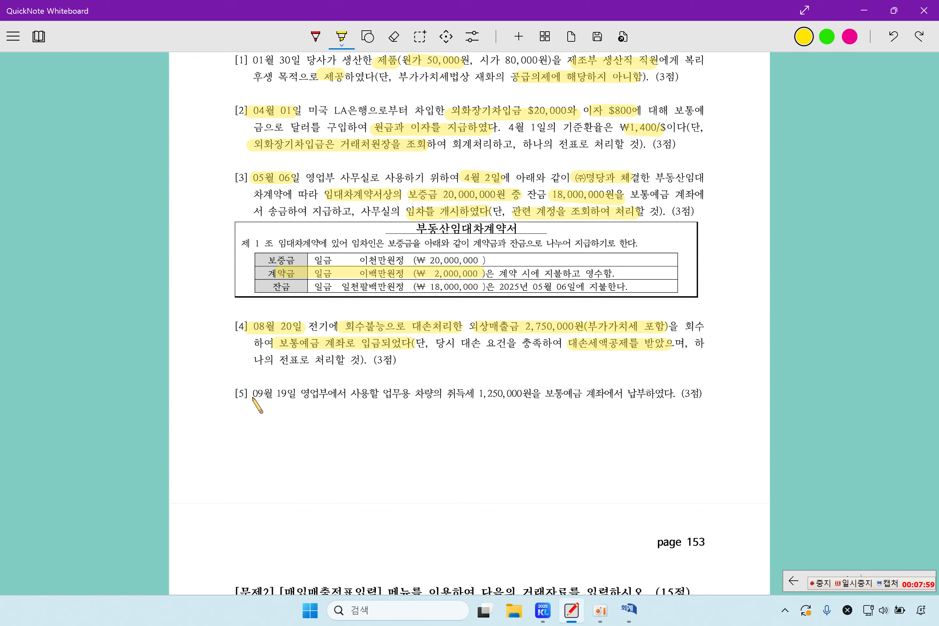
{"action": "left_click_drag", "start_coordinate": [247, 395], "coordinate": [294, 395]}
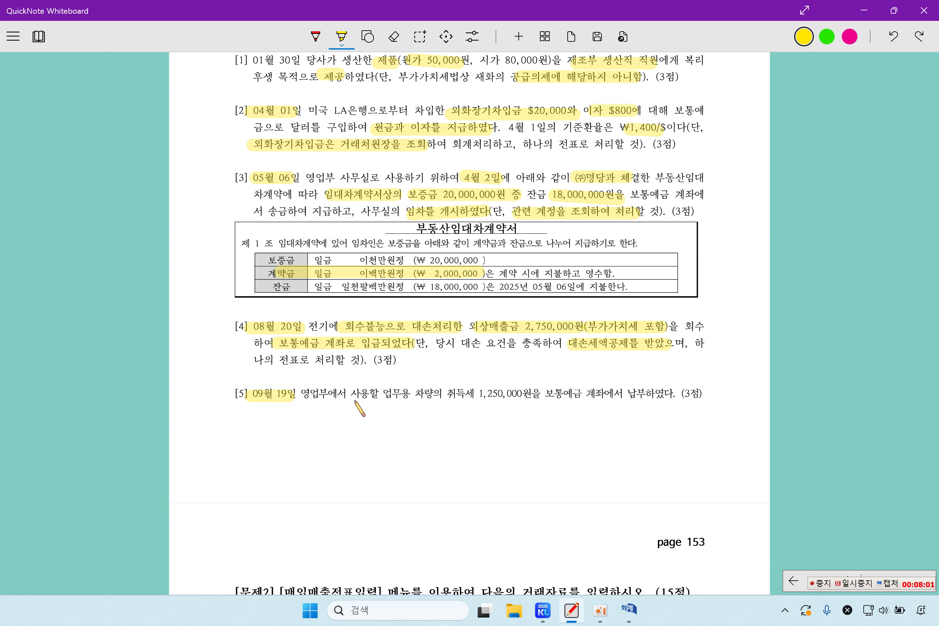
{"action": "left_click_drag", "start_coordinate": [414, 394], "coordinate": [652, 396]}
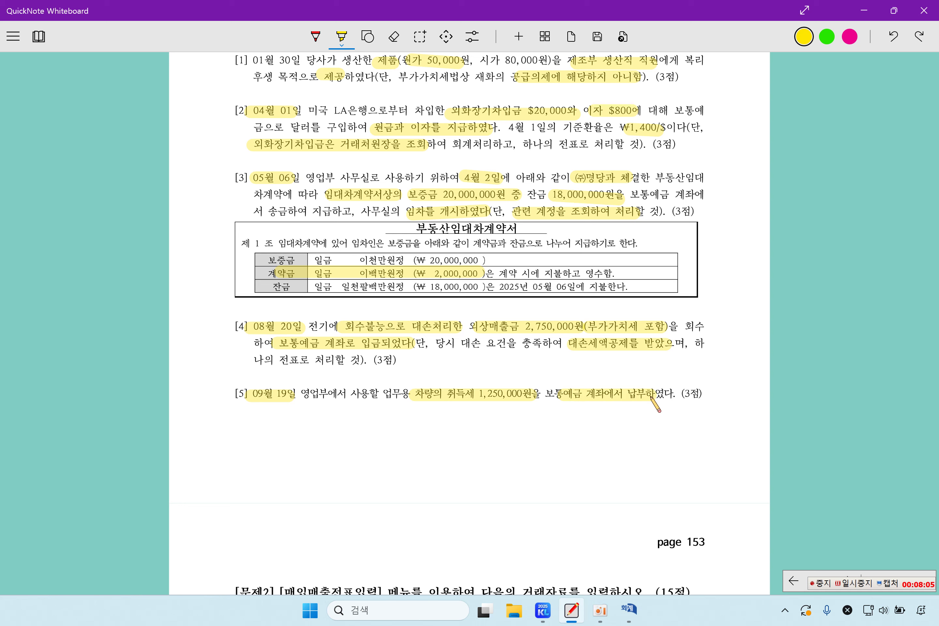
Switch back to 일반전표입력 in KcLep and set the voucher date to September 19
{"action": "left_click", "coordinate": [628, 611]}
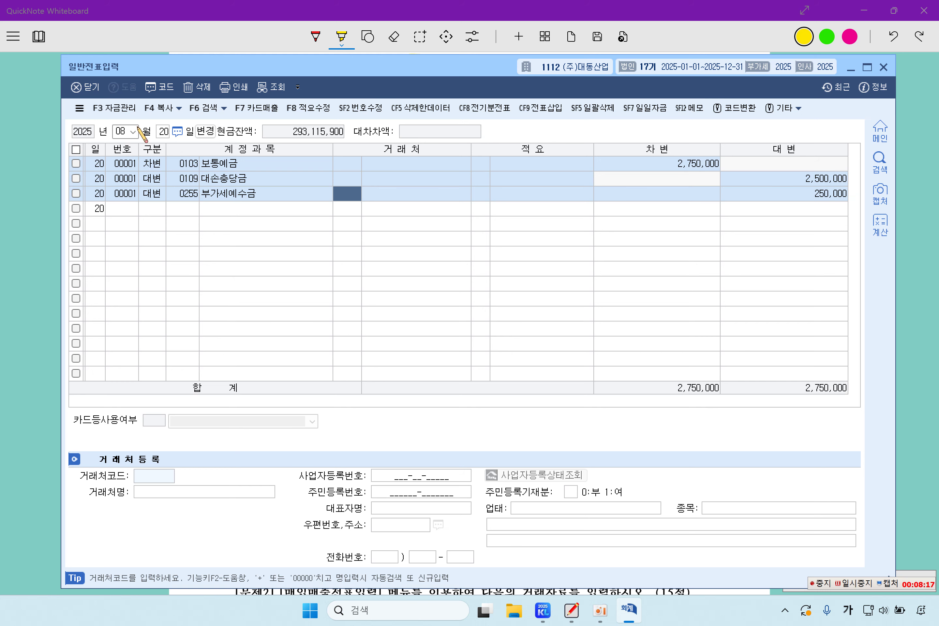
{"action": "left_click", "coordinate": [121, 132]}
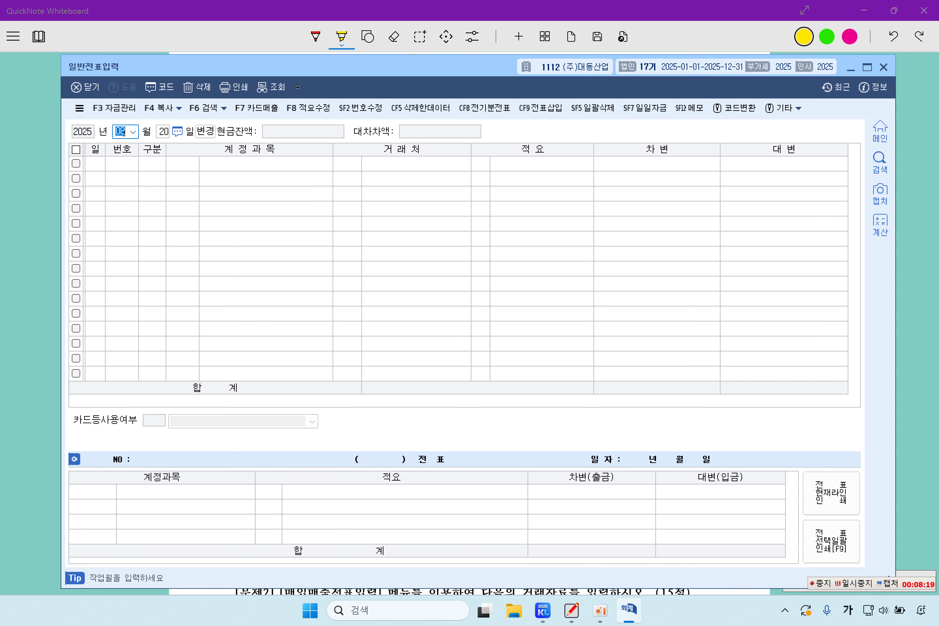
{"action": "type", "text": "9"}
{"action": "key", "text": "Return"}
{"action": "type", "text": "19"}
{"action": "key", "text": "Return"}
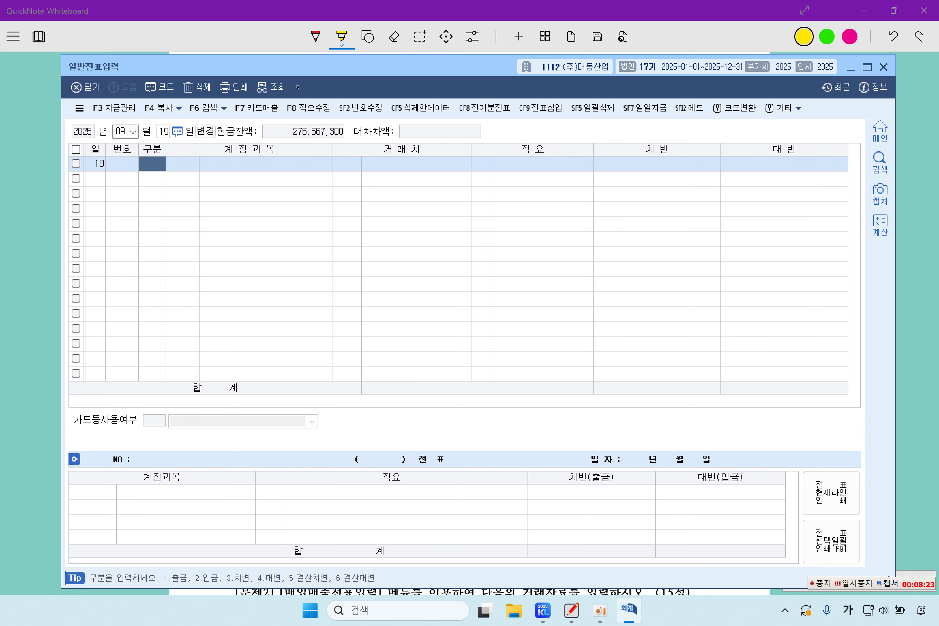
Add a debit line for account 0208 차량운반구 with amount 1,250,000, leaving the trading partner and description blank
{"action": "type", "text": "3"}
{"action": "key", "text": "Return"}
{"action": "type", "text": "차량운반구"}
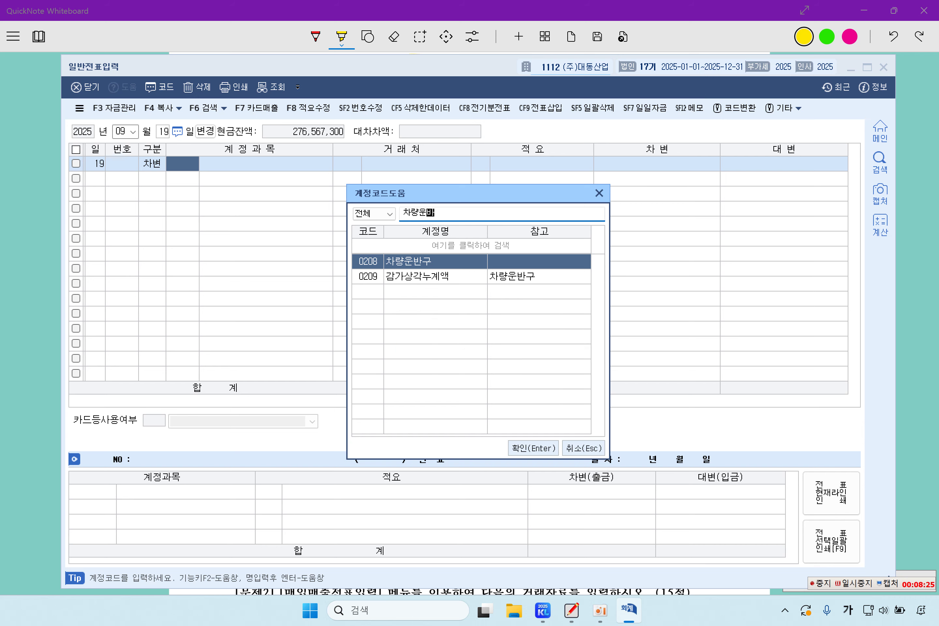
{"action": "key", "text": "Return"}
{"action": "key", "text": "Return"}
{"action": "key", "text": "Return"}
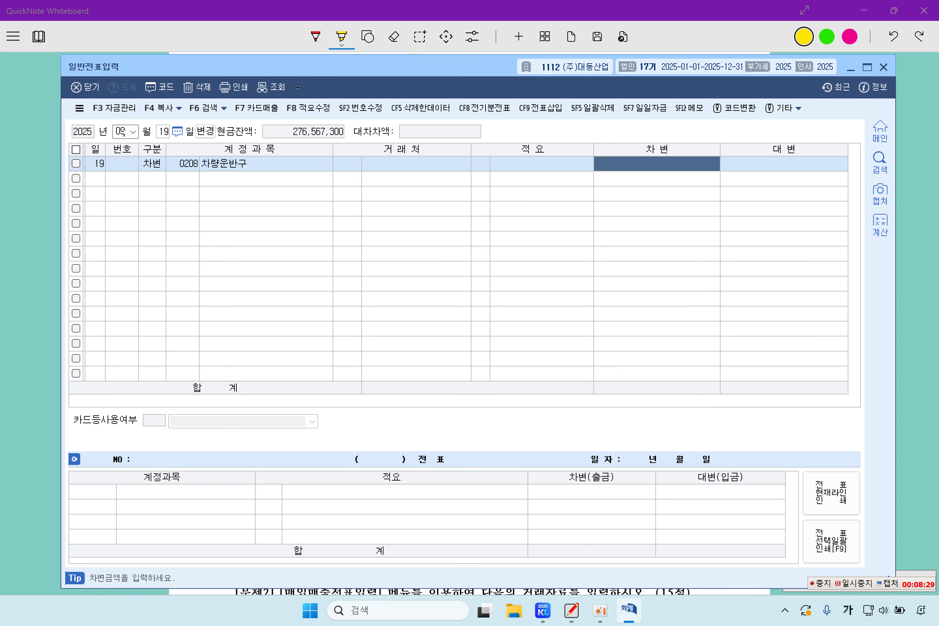
{"action": "type", "text": "1250+"}
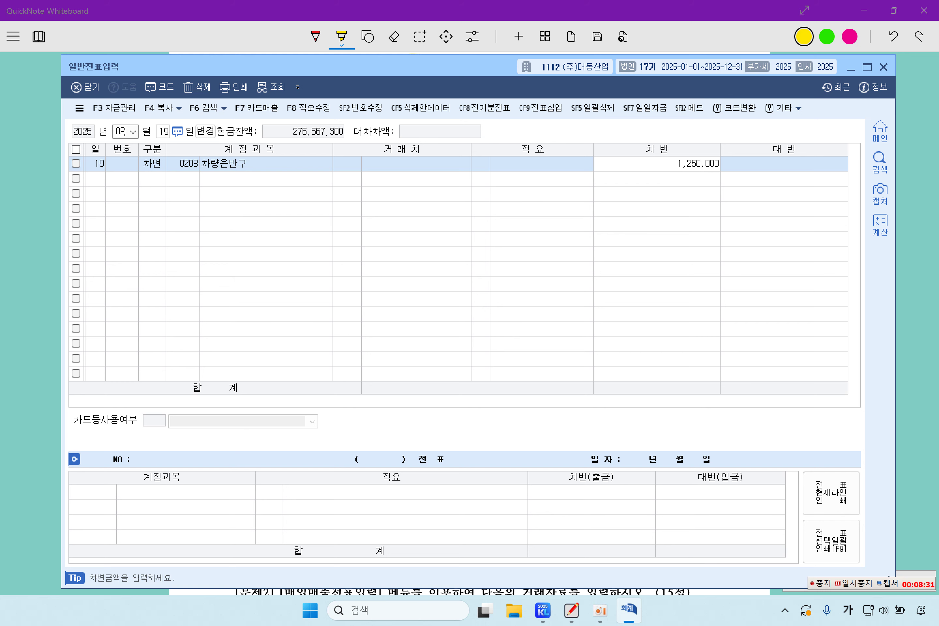
{"action": "key", "text": "Return"}
Add a credit line for account 0103 보통예금 with amount 1,250,000 to balance the September 19 voucher
{"action": "key", "text": "4"}
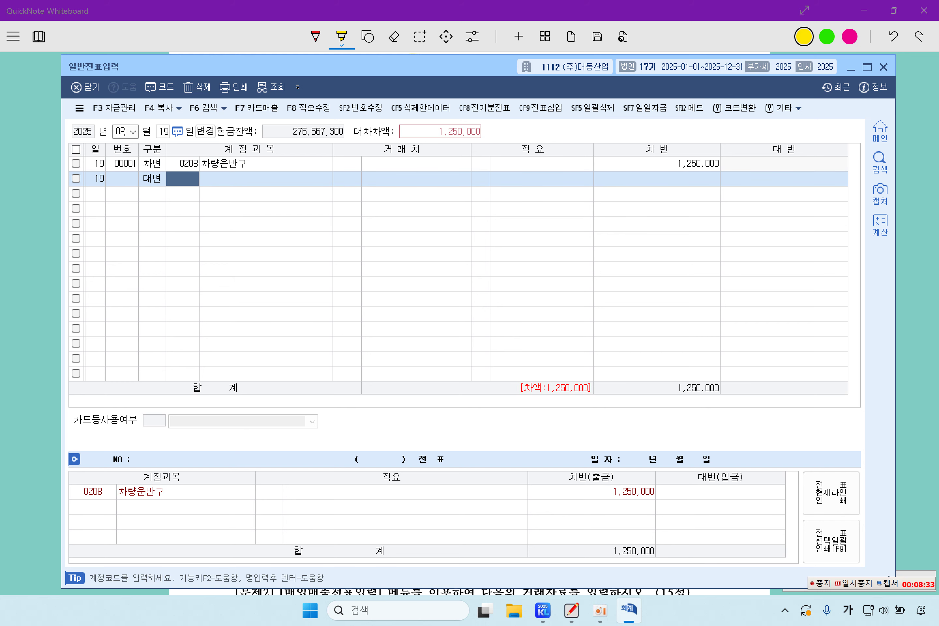
{"action": "key", "text": "F2"}
{"action": "type", "text": "보통예"}
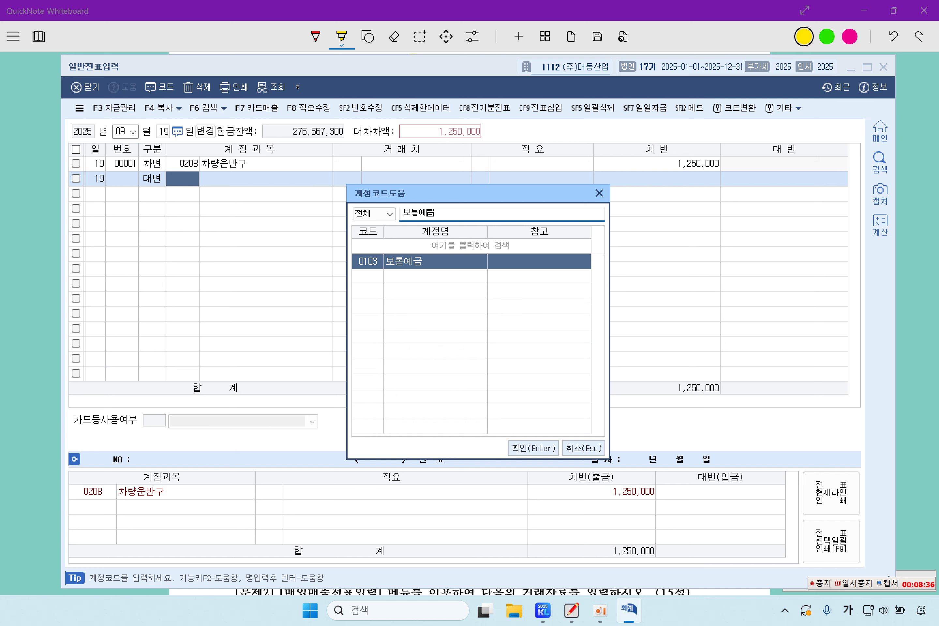
{"action": "key", "text": "Return"}
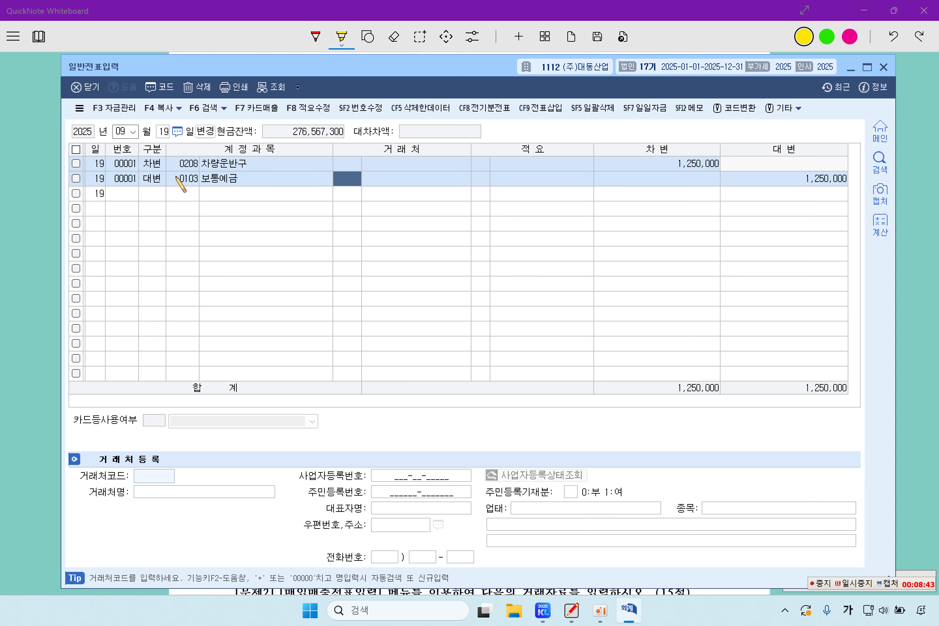
In QuickNote Whiteboard, highlight 문제2 question [1]'s key facts: ㈜이레테크, the issued 전자세금계산서, 선수금 5,000,000원, 30,000,000원 and 외상
{"action": "left_click", "coordinate": [55, 208]}
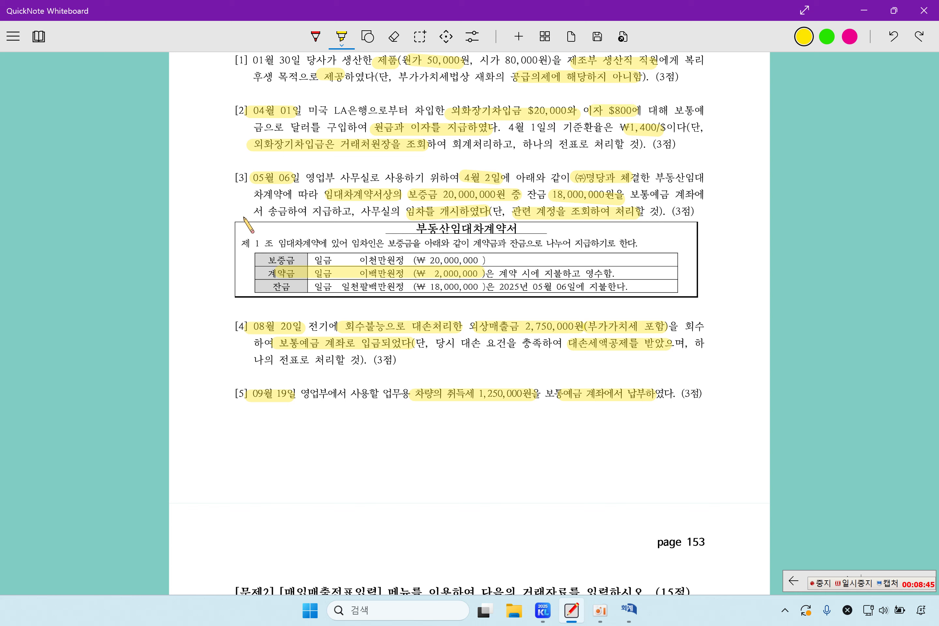
{"action": "scroll", "coordinate": [335, 248], "scroll_direction": "down", "scroll_amount": 10}
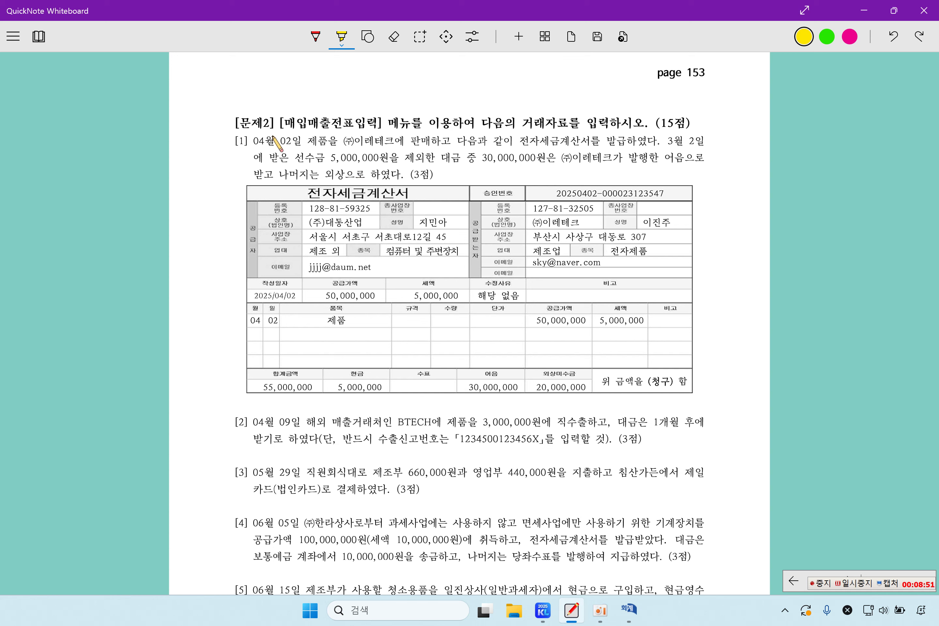
{"action": "left_click_drag", "start_coordinate": [230, 141], "coordinate": [249, 141]}
{"action": "left_click_drag", "start_coordinate": [345, 141], "coordinate": [388, 141]}
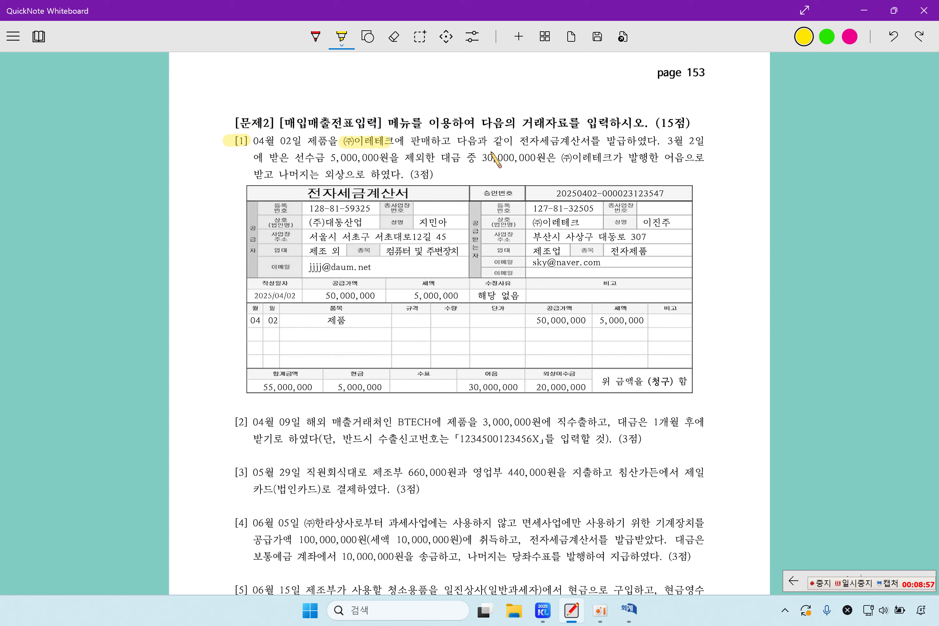
{"action": "left_click_drag", "start_coordinate": [520, 141], "coordinate": [653, 141]}
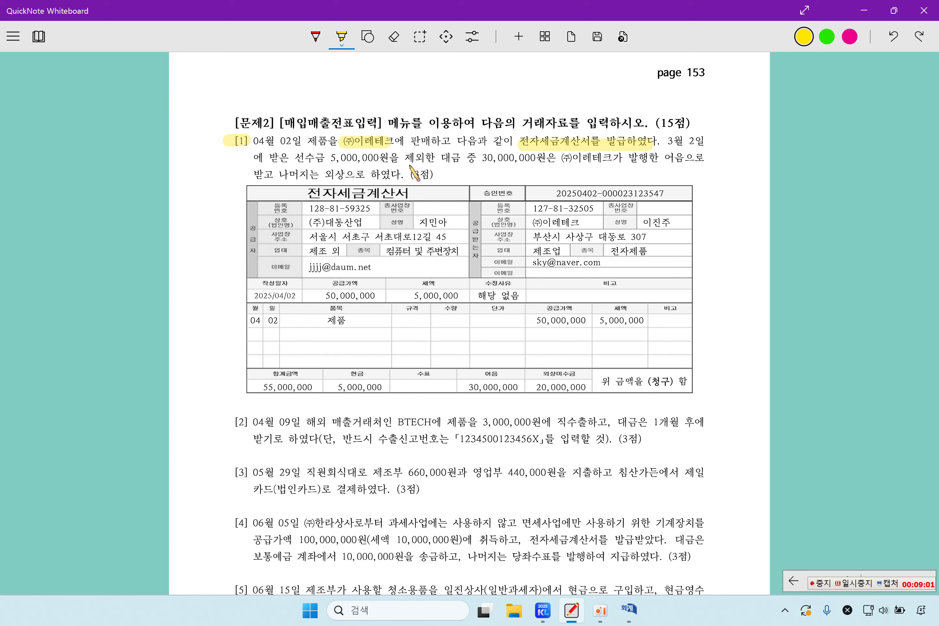
{"action": "left_click_drag", "start_coordinate": [299, 158], "coordinate": [389, 159]}
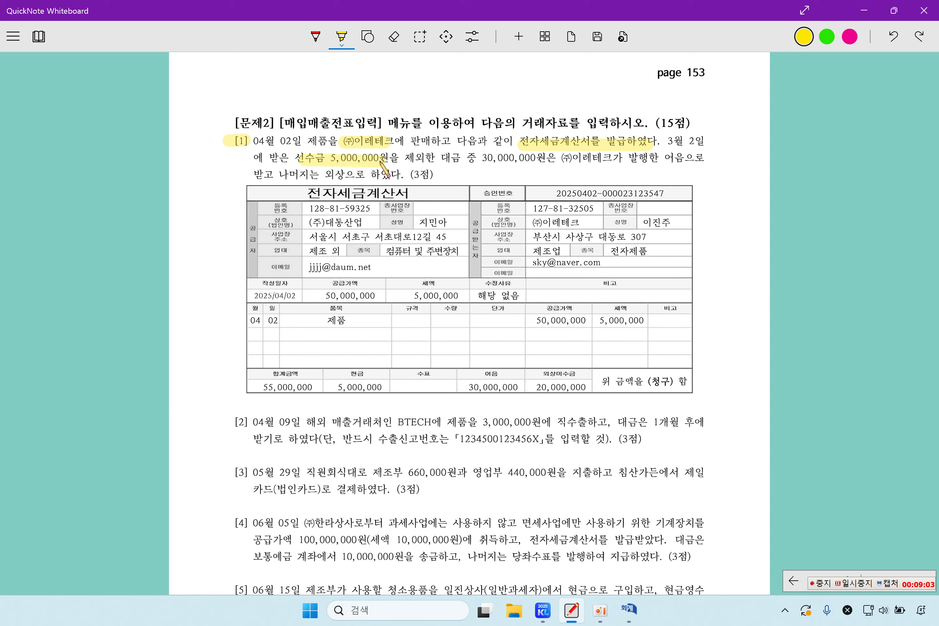
{"action": "left_click_drag", "start_coordinate": [476, 158], "coordinate": [556, 158]}
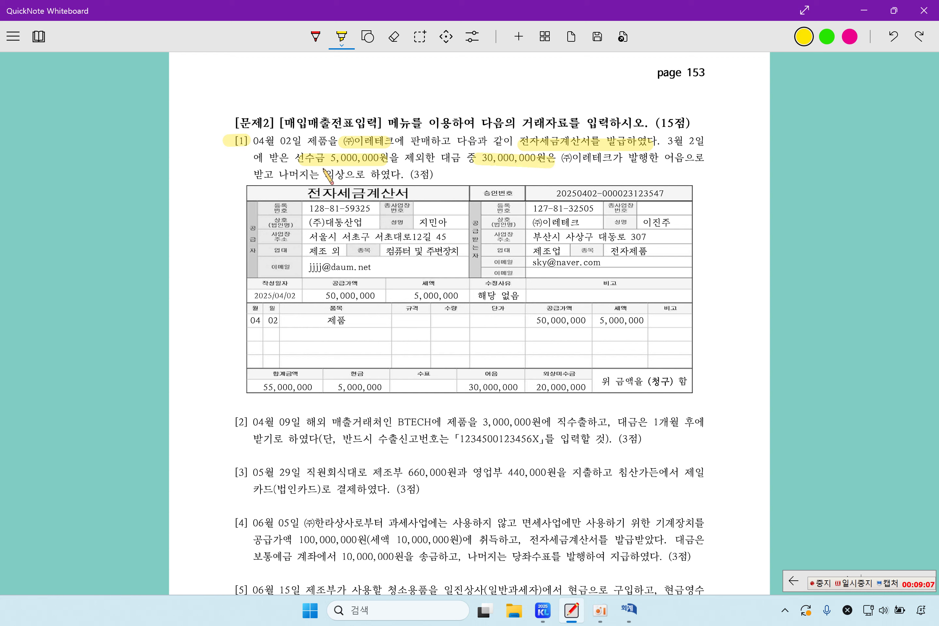
{"action": "left_click_drag", "start_coordinate": [324, 174], "coordinate": [354, 175]}
Close 일반전표입력 in KcLep and open 매입매출전표입력
{"action": "left_click", "coordinate": [592, 584]}
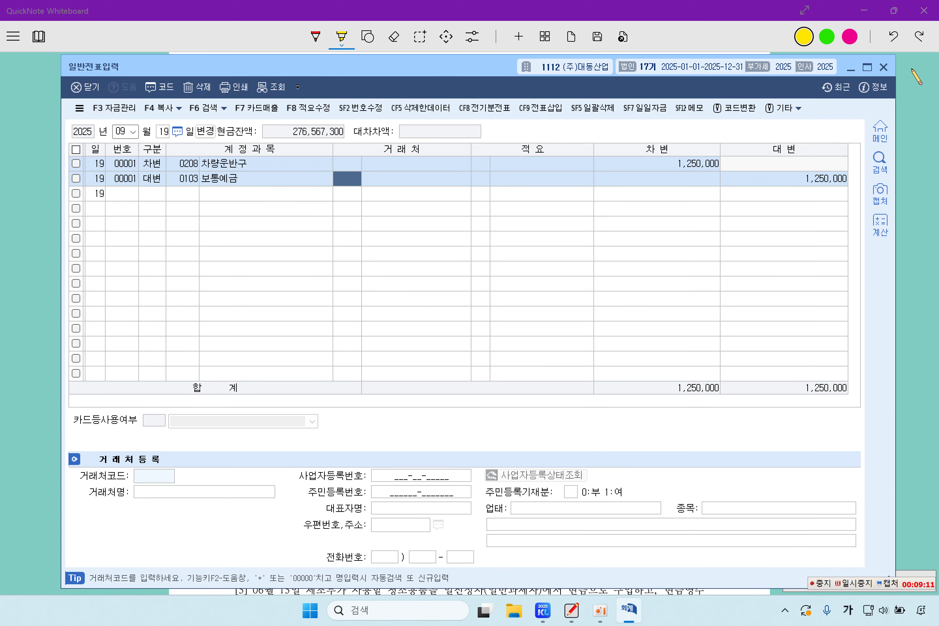
{"action": "left_click", "coordinate": [884, 67]}
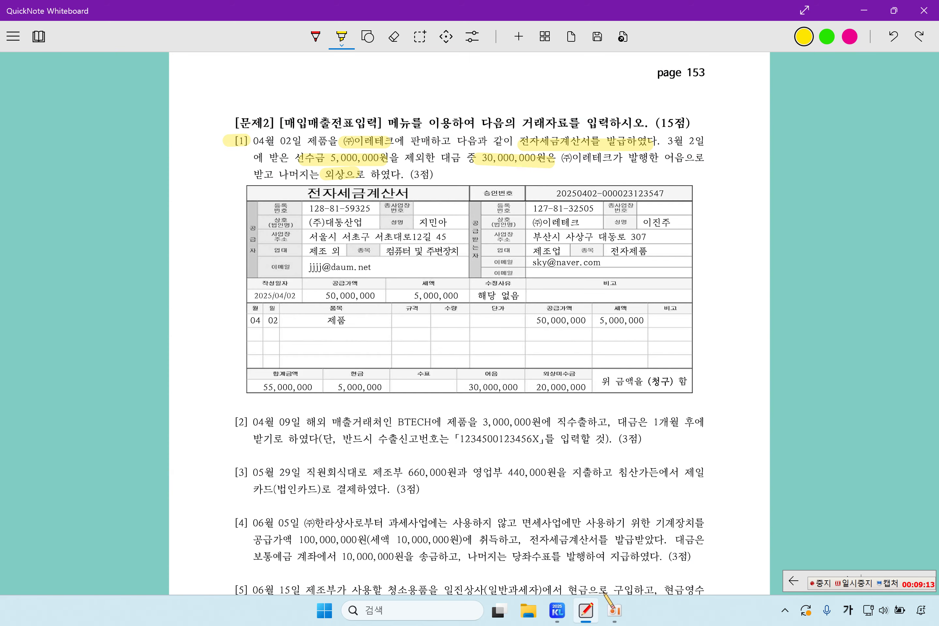
{"action": "left_click", "coordinate": [558, 610]}
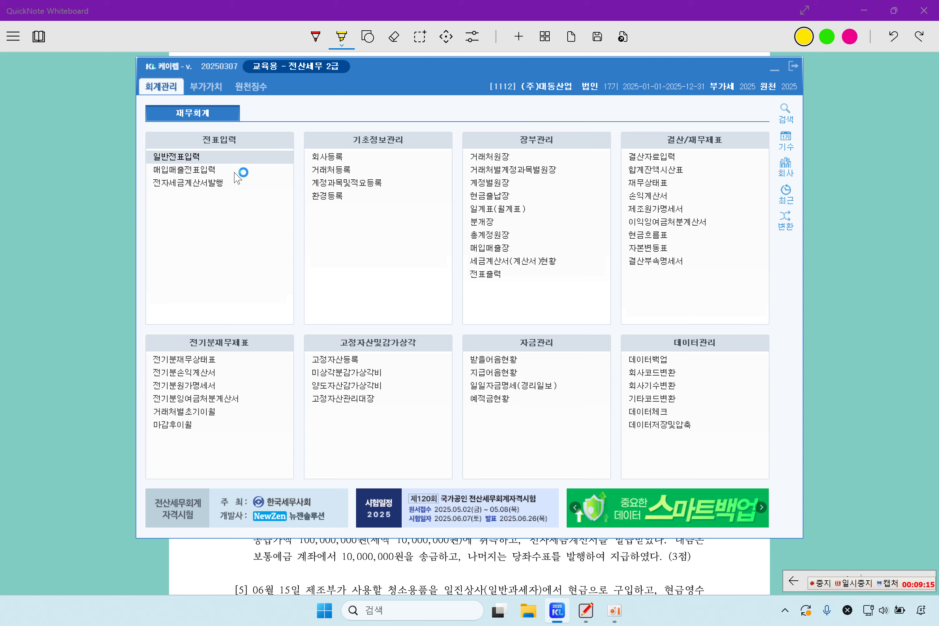
{"action": "left_click", "coordinate": [247, 171]}
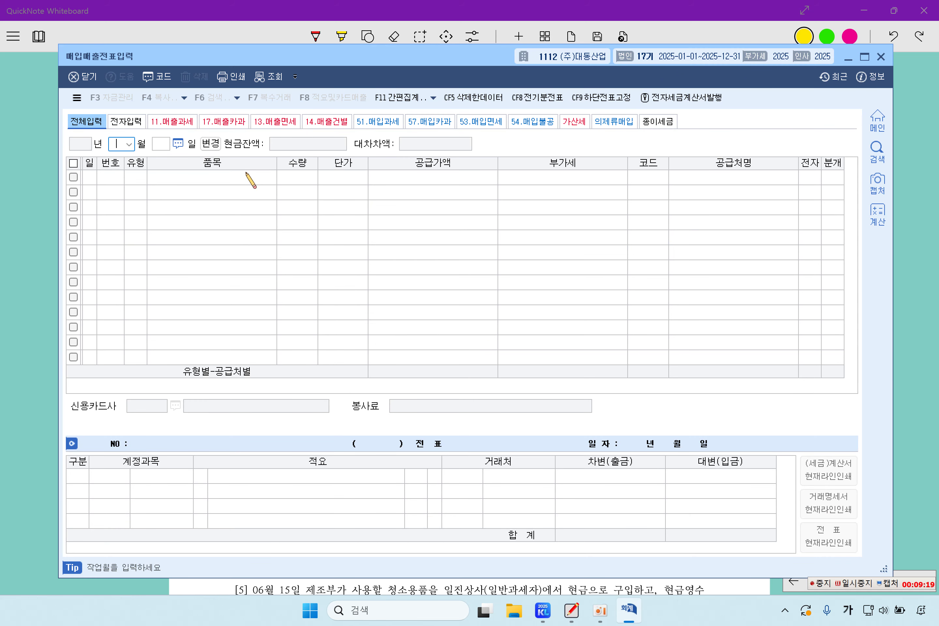
Set the 매입매출전표 entry date to April 2
{"action": "left_click", "coordinate": [858, 582]}
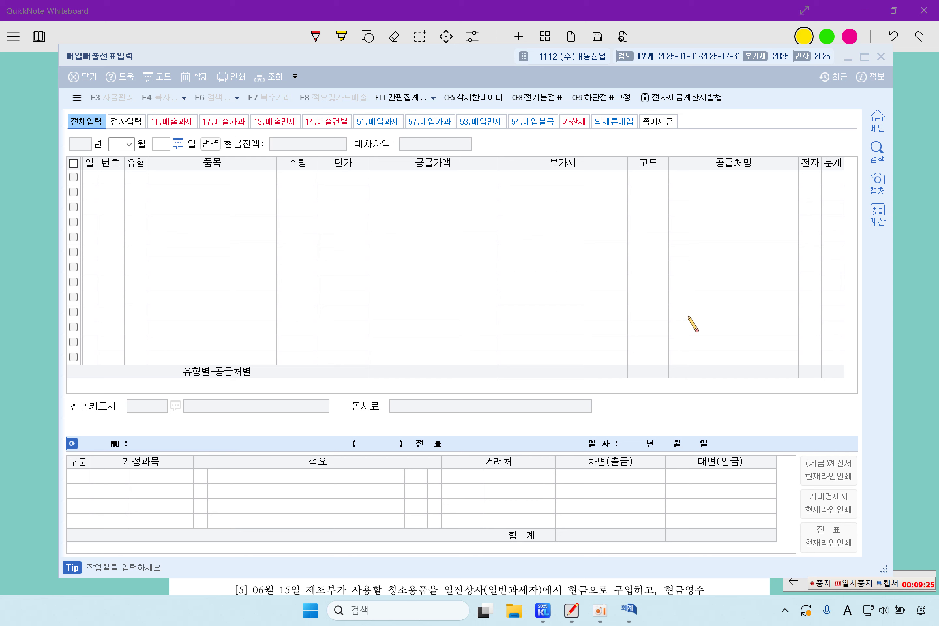
{"action": "left_click", "coordinate": [117, 144]}
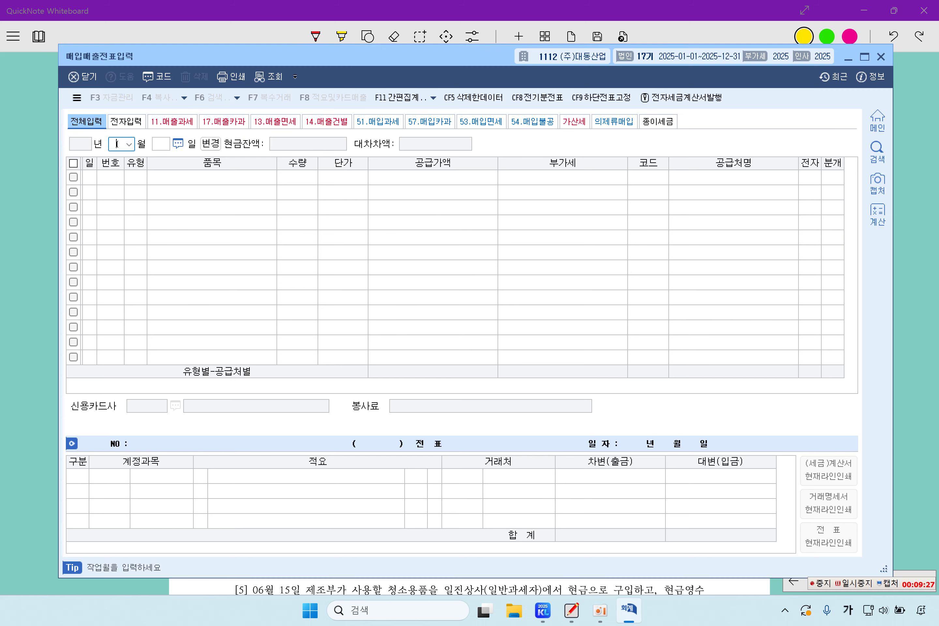
{"action": "type", "text": "4"}
{"action": "key", "text": "Return"}
{"action": "type", "text": "2"}
{"action": "key", "text": "Return"}
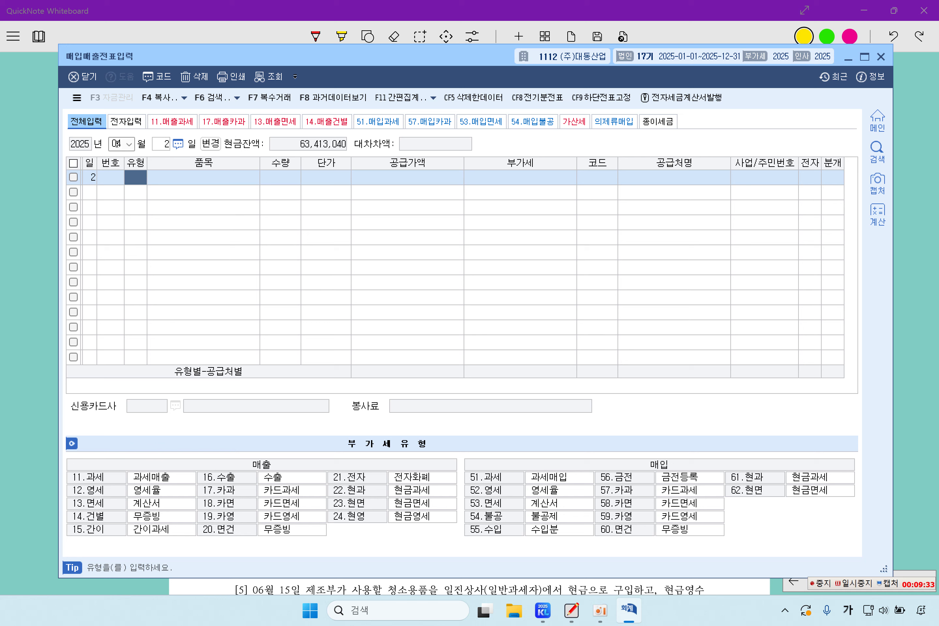
Enter a type 11 과세 sales line for item 제품 with supply value 50,000,000 and VAT 5,000,000, leaving quantity and unit price blank
{"action": "type", "text": "11"}
{"action": "key", "text": "Return"}
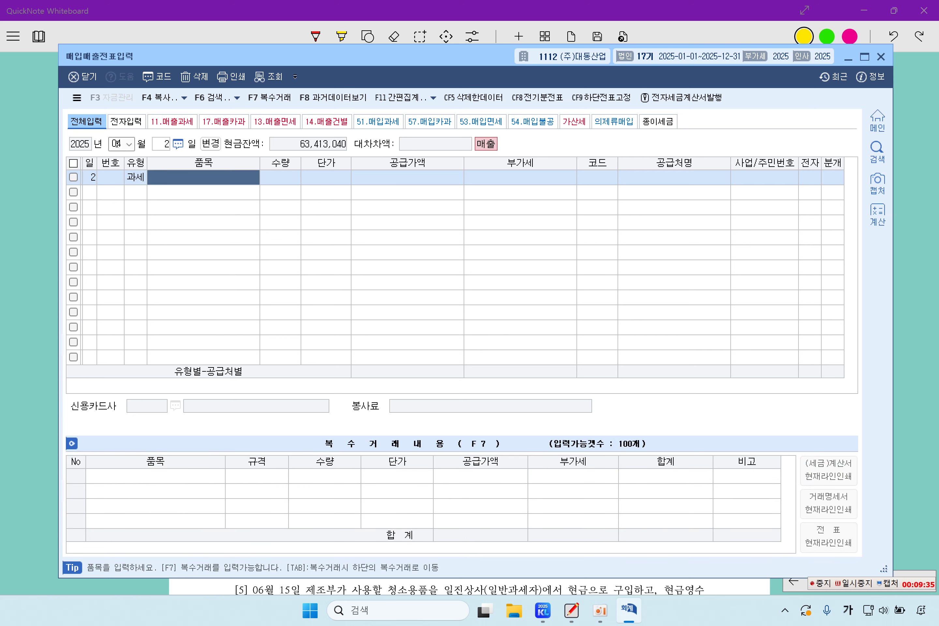
{"action": "type", "text": "제품"}
{"action": "key", "text": "Return"}
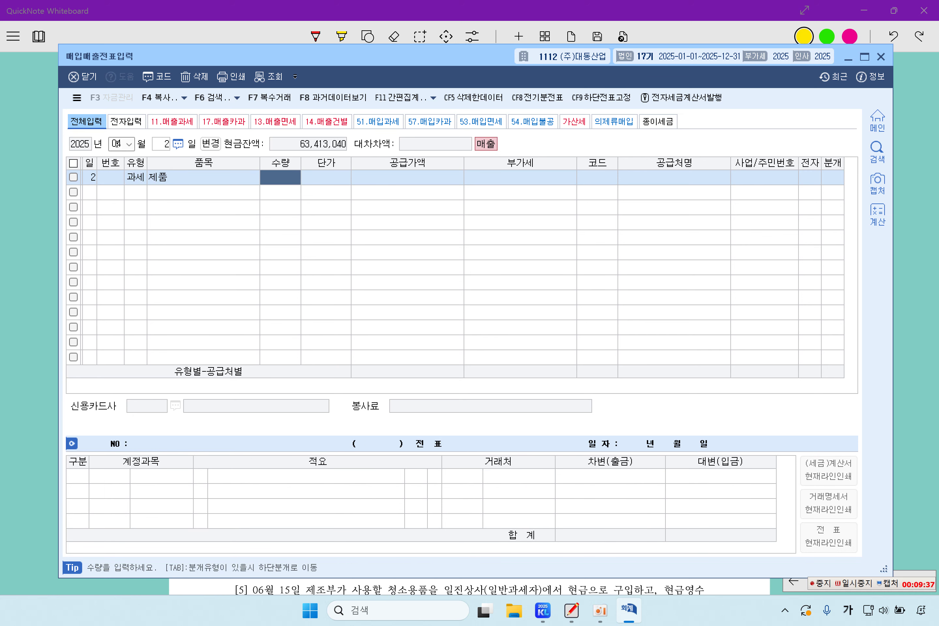
{"action": "key", "text": "Return"}
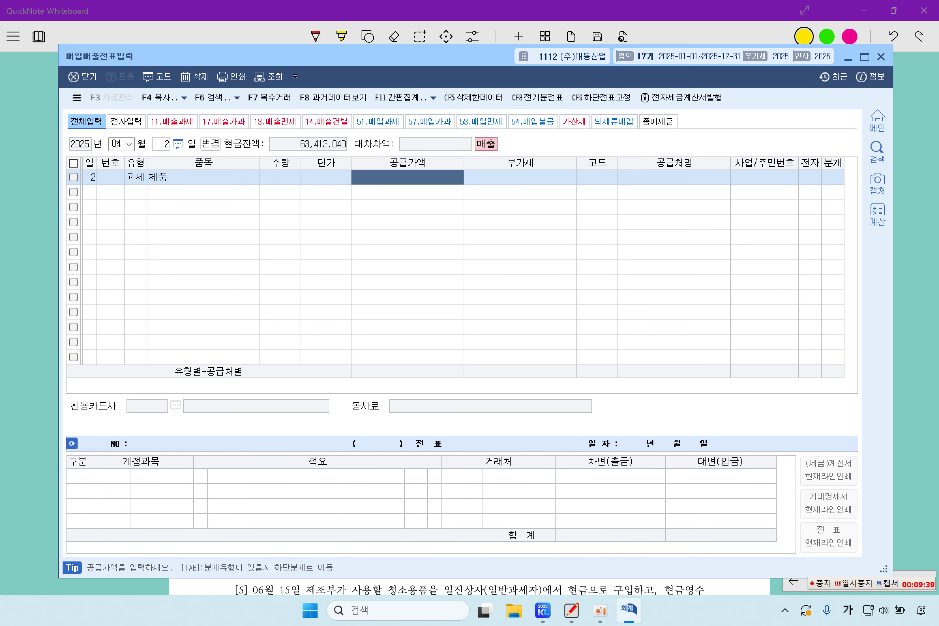
{"action": "type", "text": "50000000"}
{"action": "key", "text": "Return"}
{"action": "key", "text": "Return"}
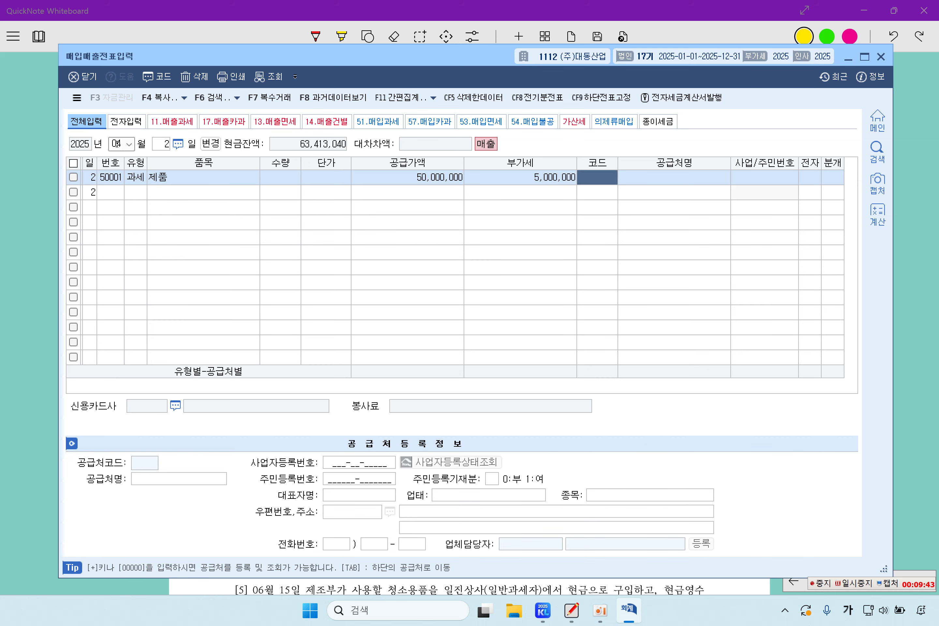
Assign (주)이레테크 as the trading partner of the April 2 sales line
{"action": "type", "text": "이레"}
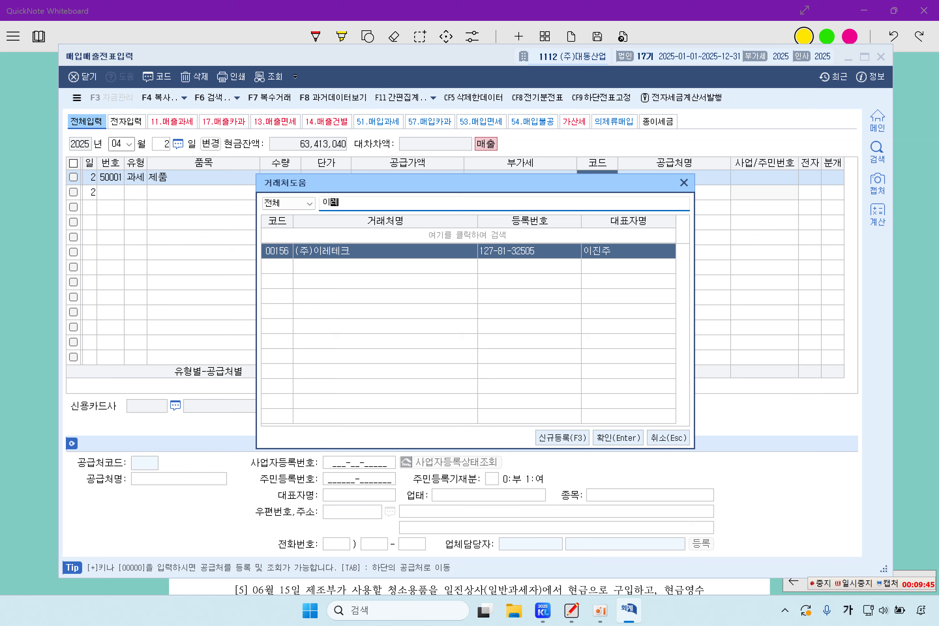
{"action": "key", "text": "Return"}
{"action": "key", "text": "Return"}
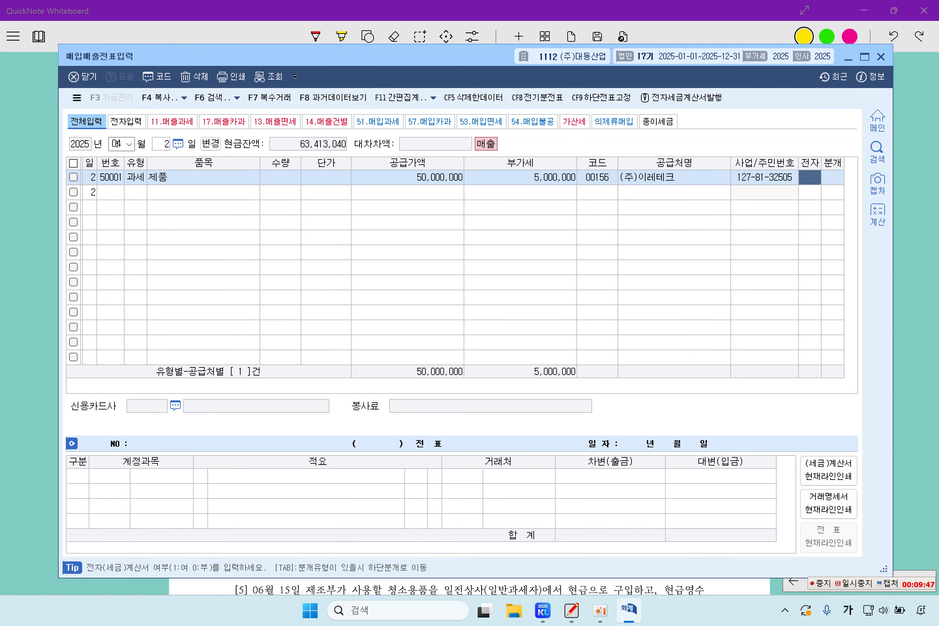
Mark the April 2 sale as an electronic tax invoice (여) and set its journal type to 혼합
{"action": "type", "text": "1"}
{"action": "key", "text": "Return"}
{"action": "type", "text": "3"}
{"action": "key", "text": "Return"}
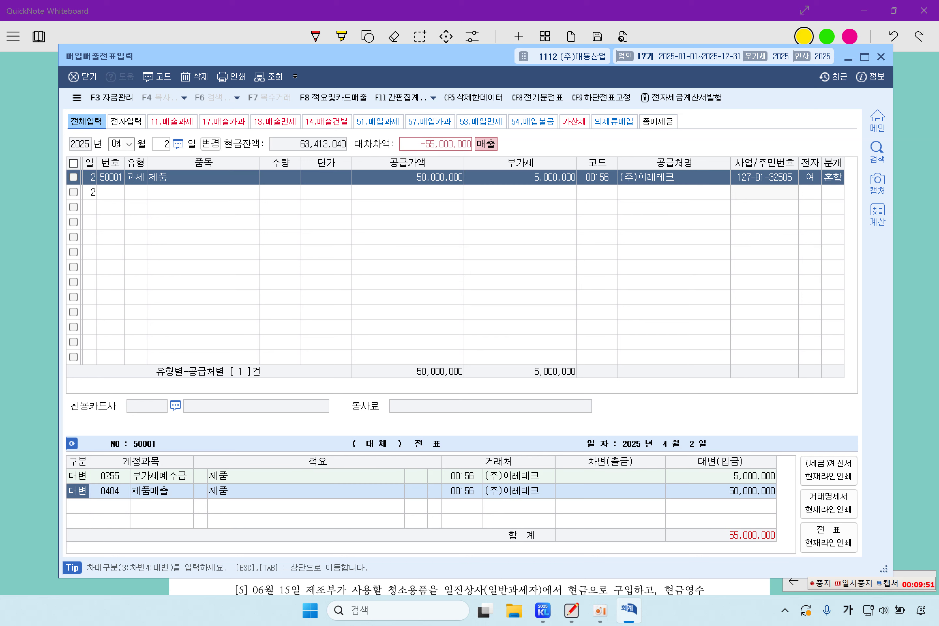
Add a debit line for 선수금 of 5,000,000 to the April 2 sales journal, keeping (주)이레테크 as trading partner
{"action": "key", "text": "Return"}
{"action": "key", "text": "Return"}
{"action": "key", "text": "Return"}
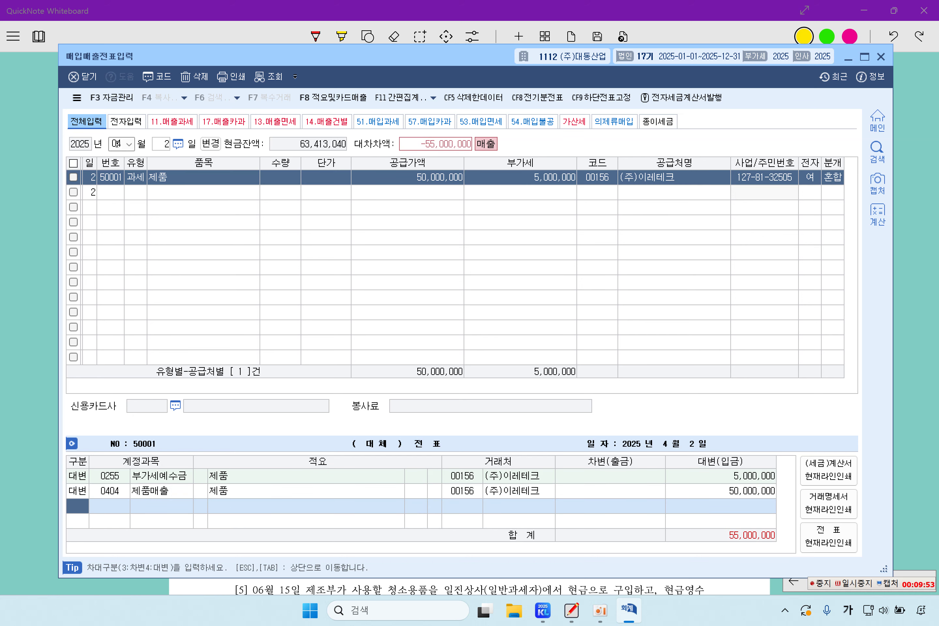
{"action": "type", "text": "3"}
{"action": "key", "text": "Return"}
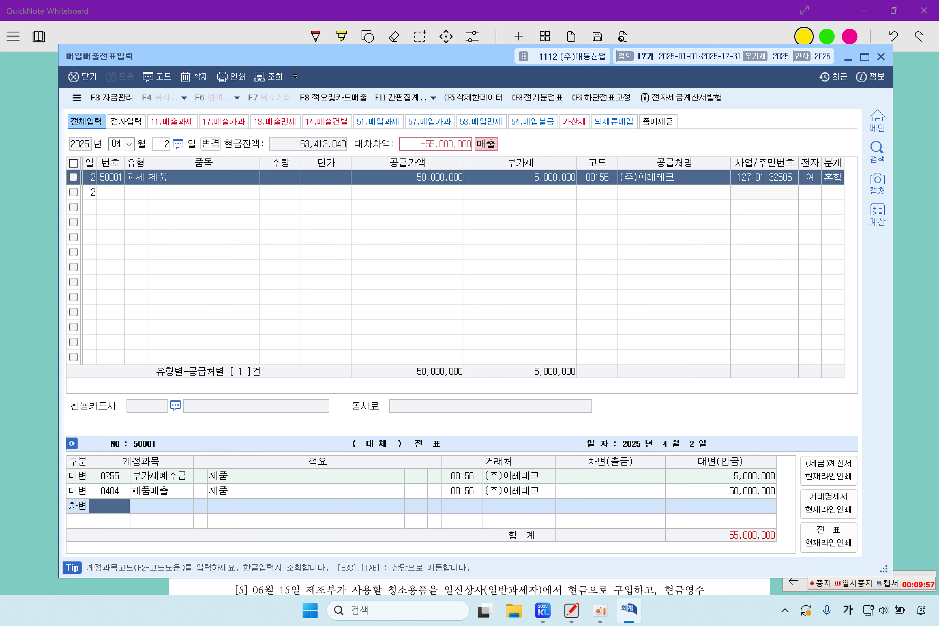
{"action": "type", "text": "선수금"}
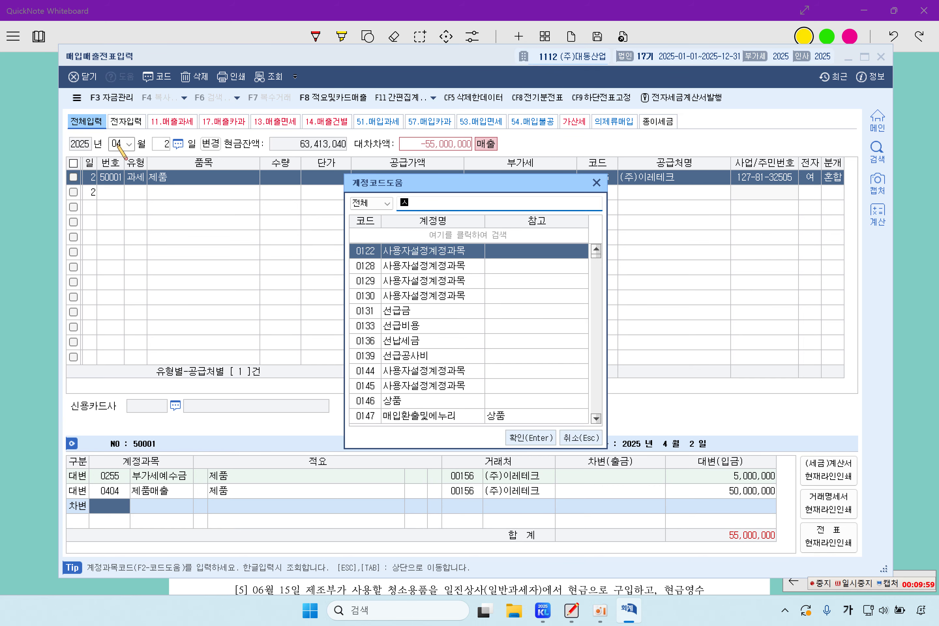
{"action": "key", "text": "Return"}
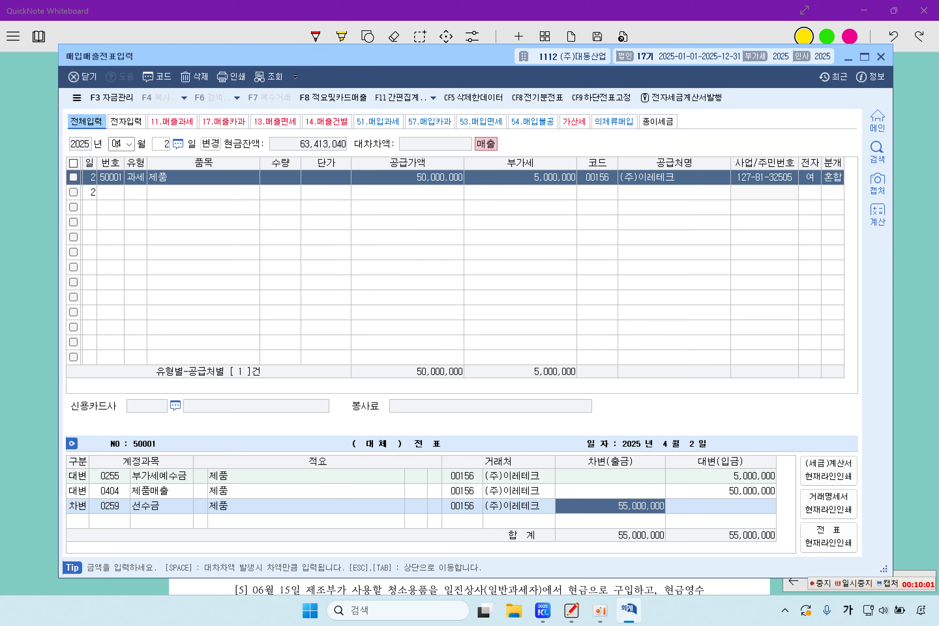
{"action": "type", "text": "5000000"}
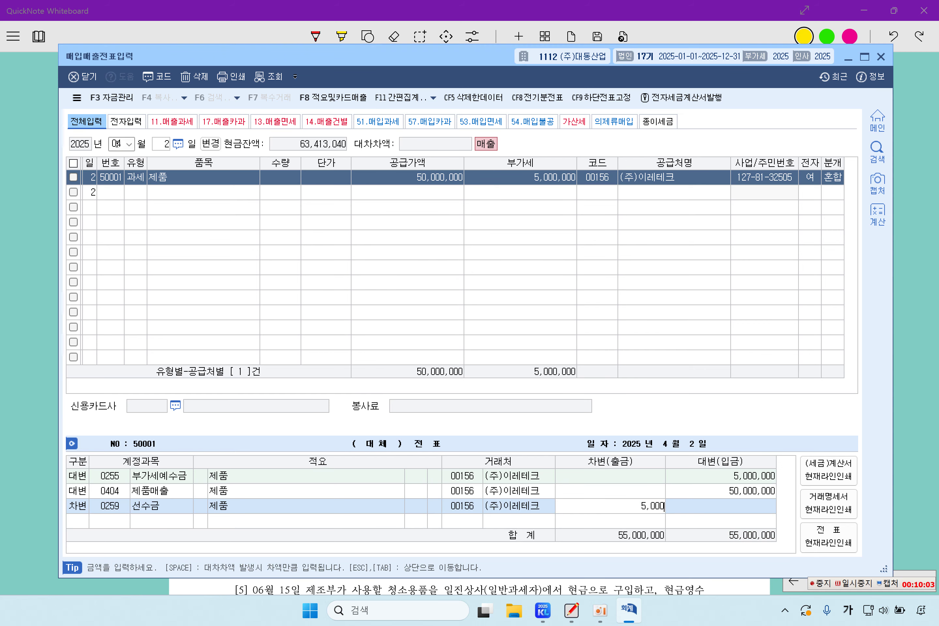
{"action": "key", "text": "Return"}
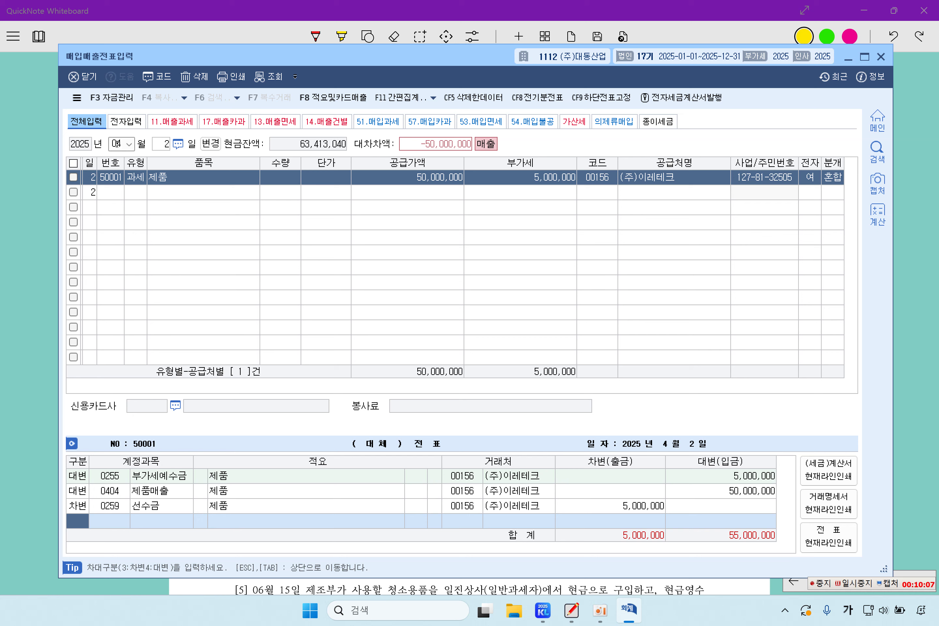
Add debit lines for 0110 받을어음 of 30,000,000 and 0108 외상매출금 of 20,000,000 to the April 2 journal
{"action": "type", "text": "3110"}
{"action": "key", "text": "Return"}
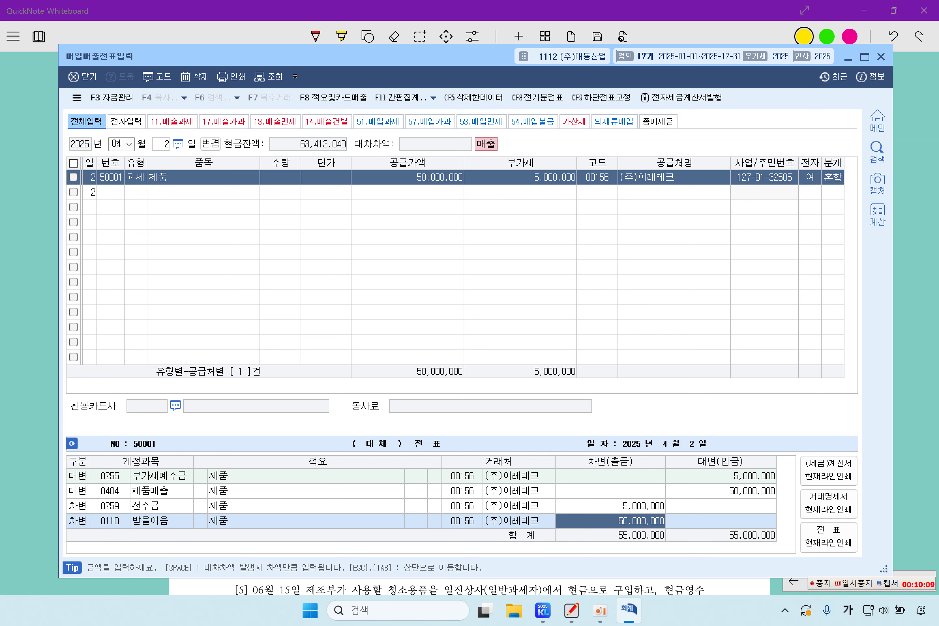
{"action": "type", "text": "30000000"}
{"action": "key", "text": "Return"}
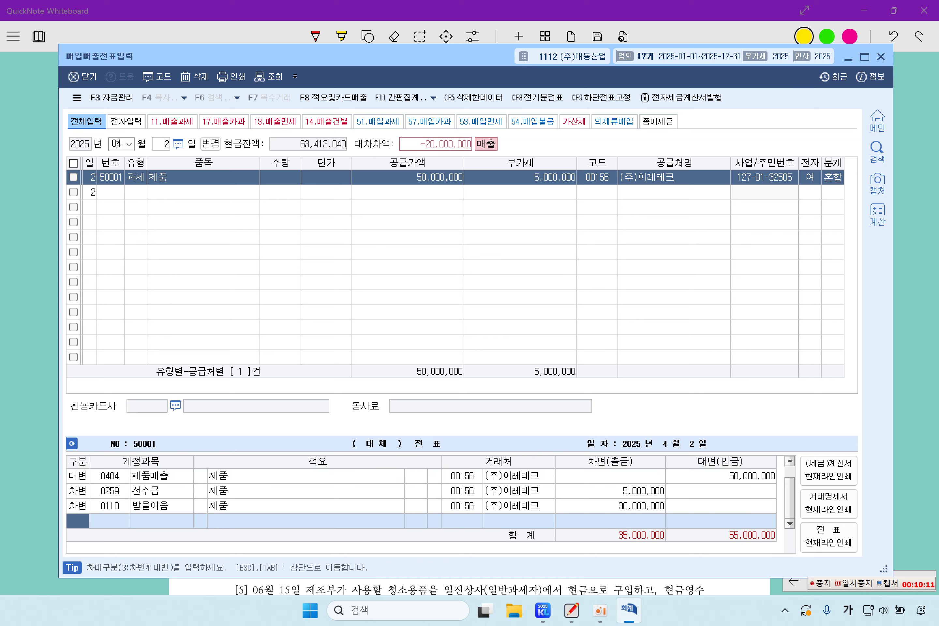
{"action": "type", "text": "3"}
{"action": "key", "text": "Return"}
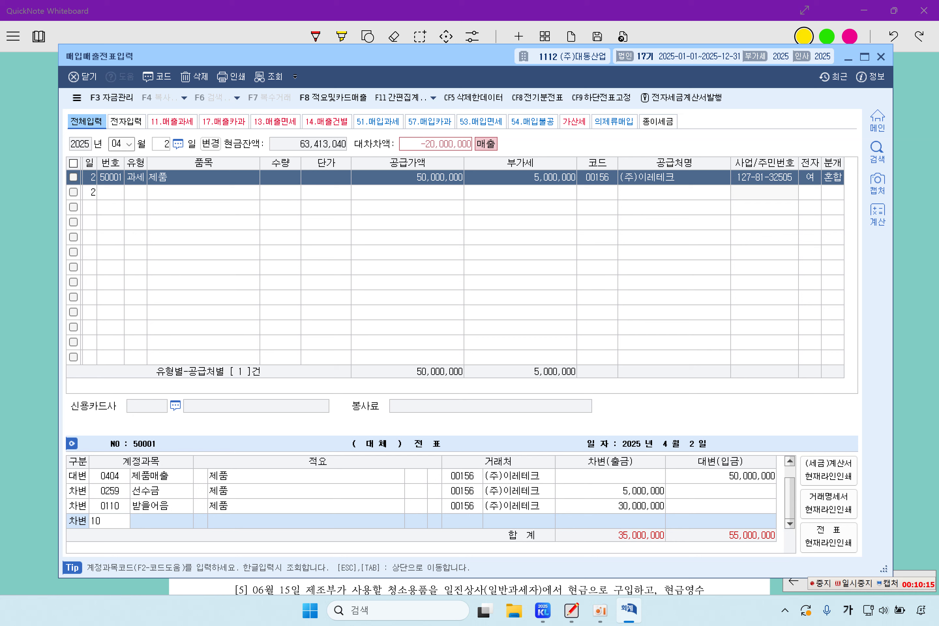
{"action": "type", "text": "8"}
{"action": "key", "text": "Return"}
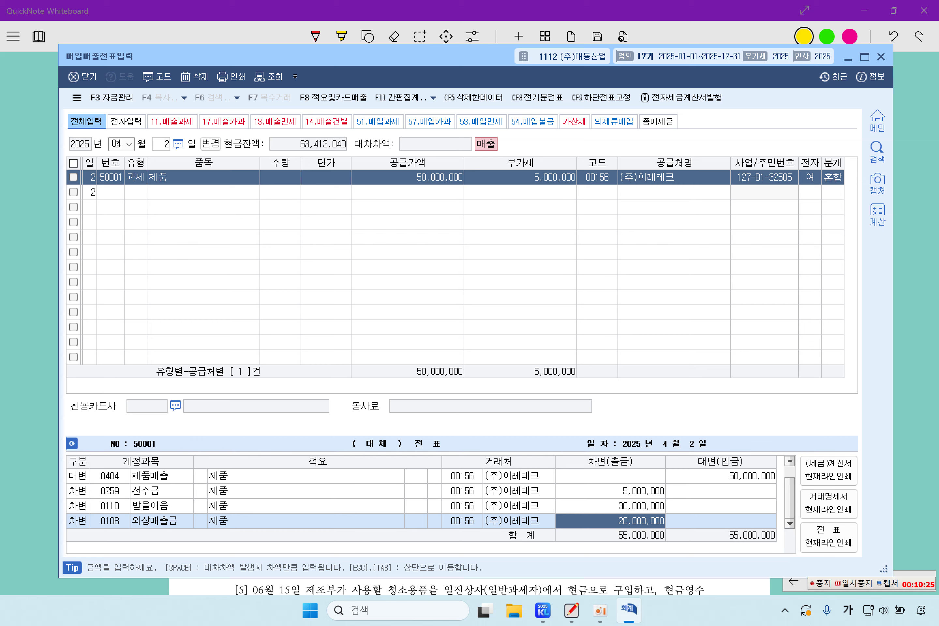
Switch to QuickNote Whiteboard and highlight question [2]'s customer, 3,000,000원 product sale, 직수출, payment term and export declaration number
{"action": "left_click", "coordinate": [35, 187]}
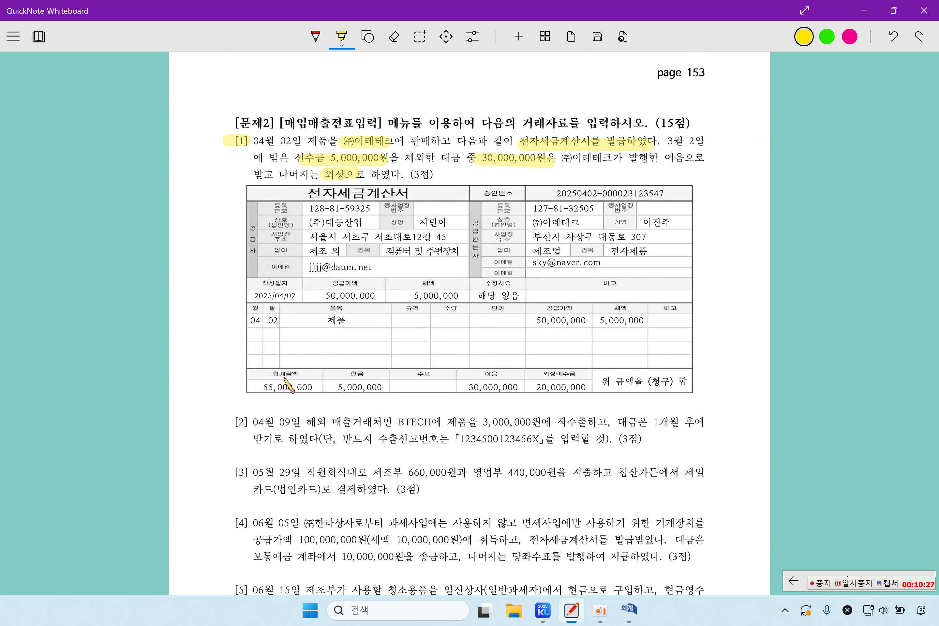
{"action": "scroll", "coordinate": [295, 395], "scroll_direction": "down", "scroll_amount": 2}
{"action": "scroll", "coordinate": [294, 364], "scroll_direction": "down", "scroll_amount": 2}
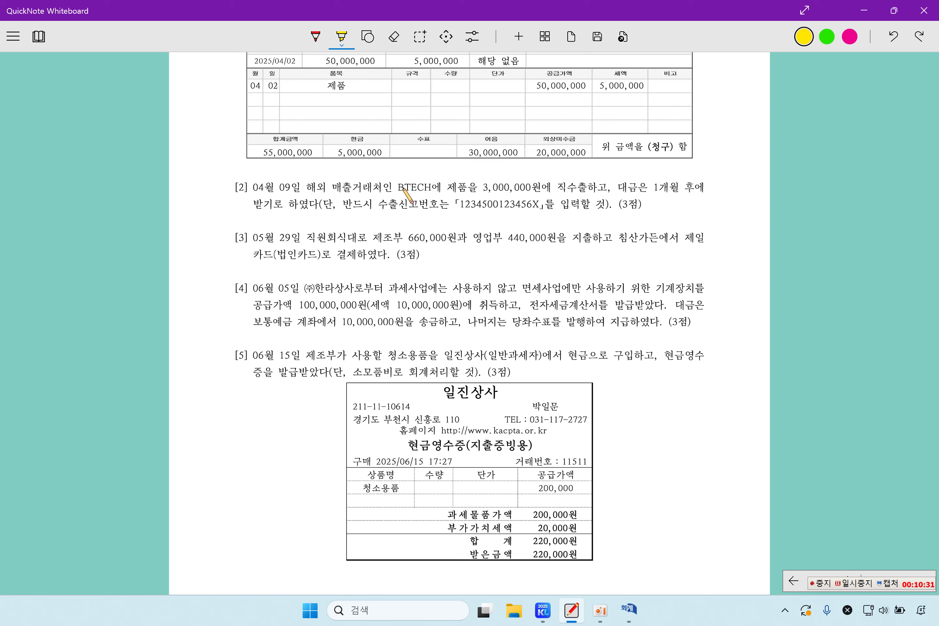
{"action": "left_click_drag", "start_coordinate": [400, 188], "coordinate": [705, 188]}
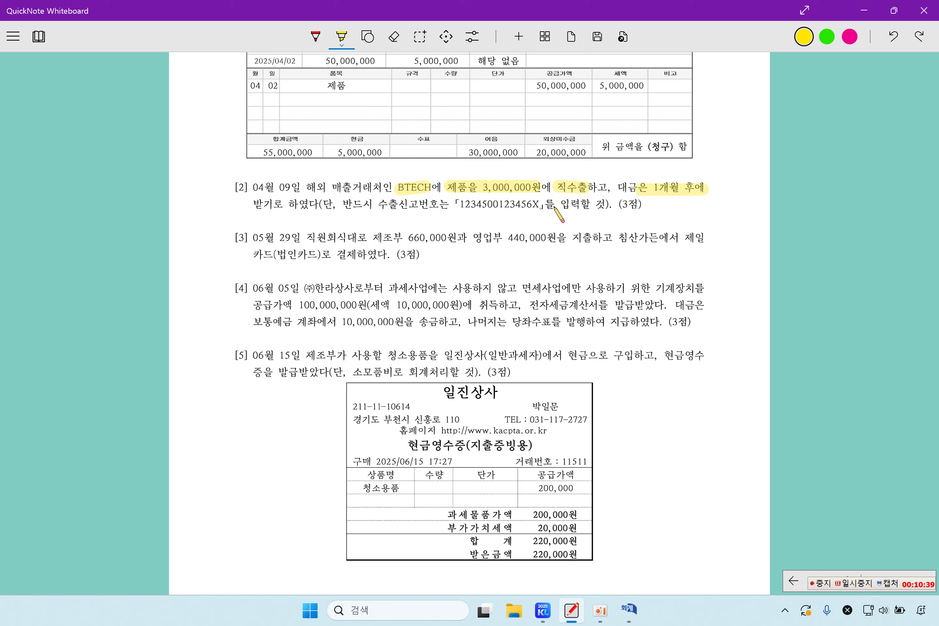
{"action": "left_click_drag", "start_coordinate": [456, 205], "coordinate": [608, 205]}
Return to the 매입매출전표입력 window and set the entry date to April 9
{"action": "left_click", "coordinate": [629, 609]}
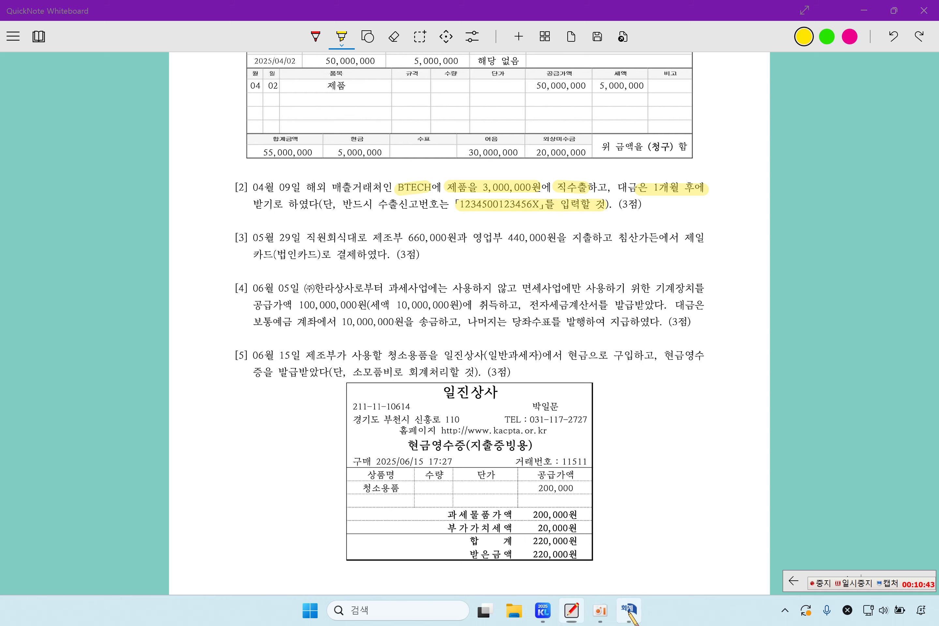
{"action": "key", "text": "Escape"}
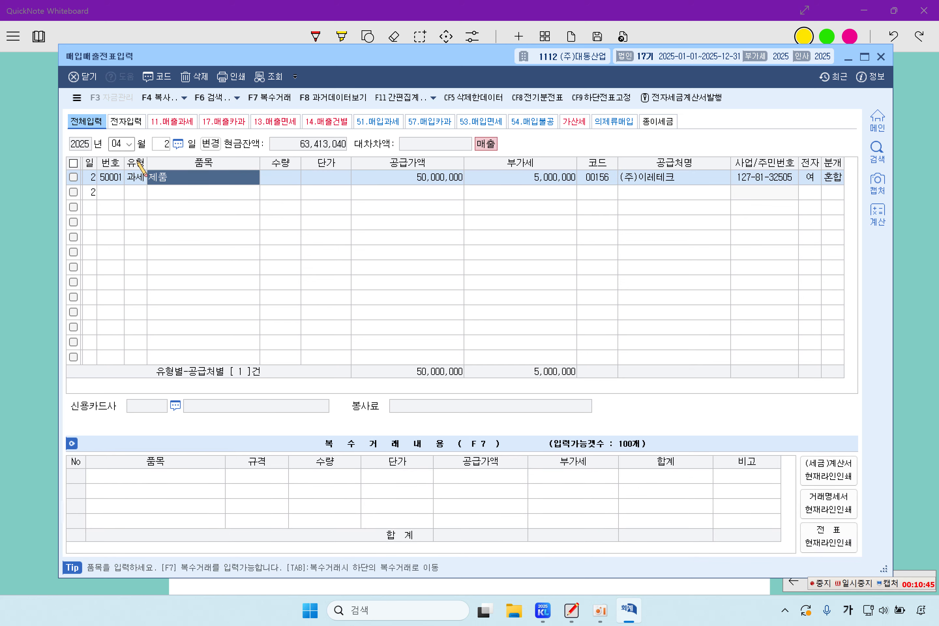
{"action": "left_click", "coordinate": [116, 142]}
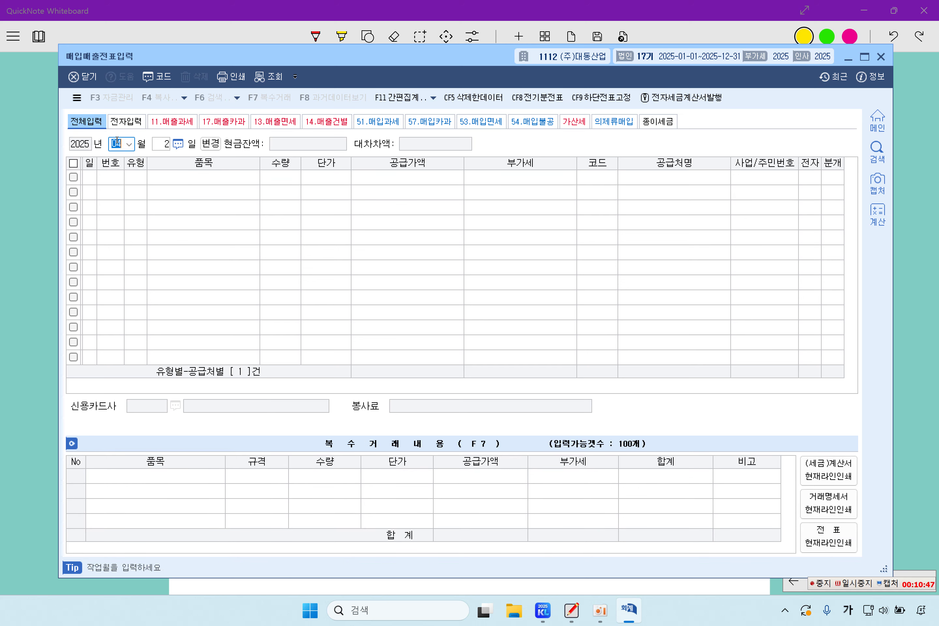
{"action": "key", "text": "Return"}
{"action": "type", "text": "9"}
{"action": "key", "text": "Return"}
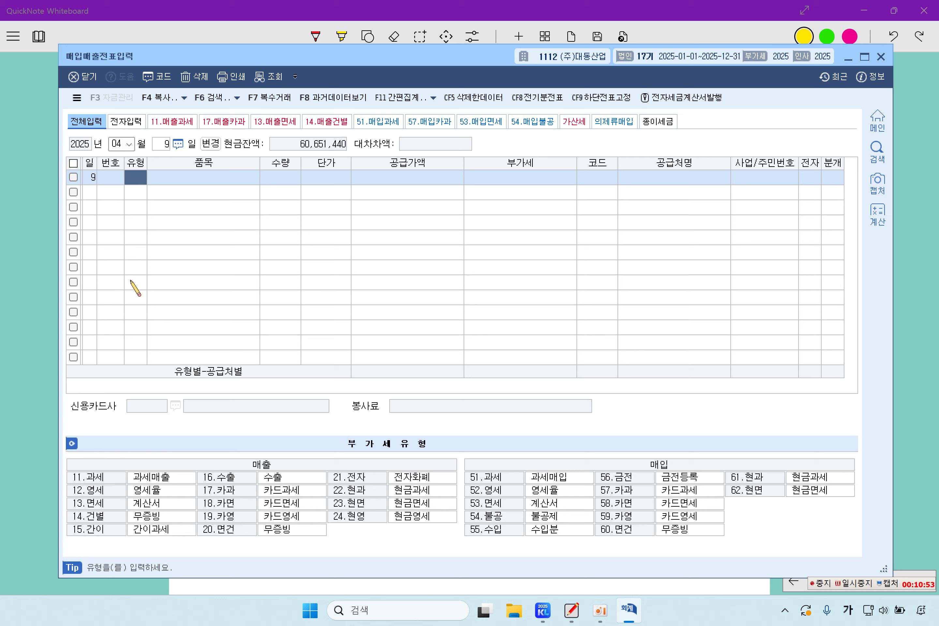
Enter a type 16 수출 sales line for item 제품 with supply value 3,000,000, leaving quantity and unit price blank
{"action": "type", "text": "16"}
{"action": "key", "text": "Return"}
{"action": "type", "text": "제품"}
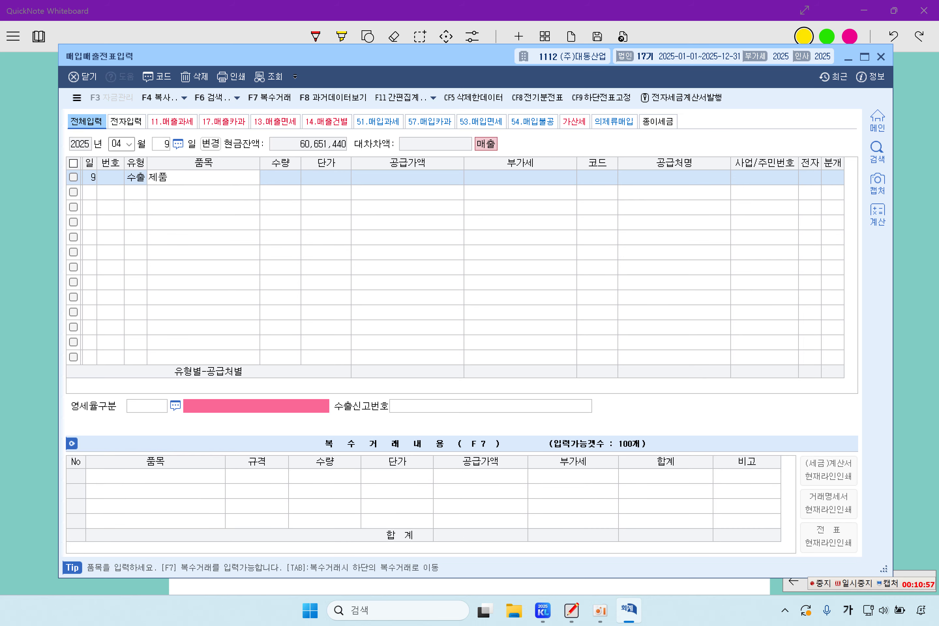
{"action": "key", "text": "Return"}
{"action": "type", "text": "3000000"}
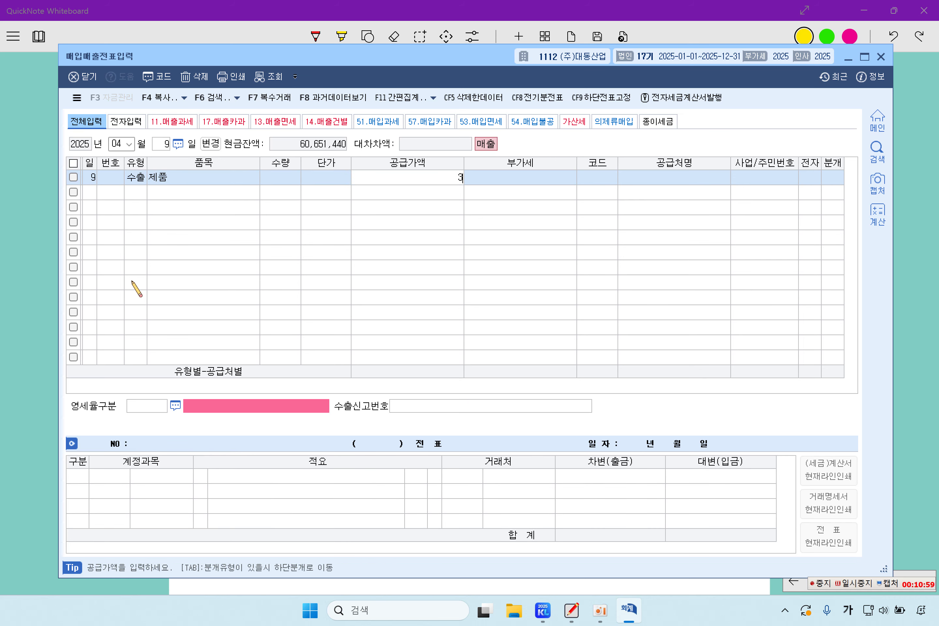
{"action": "key", "text": "Return"}
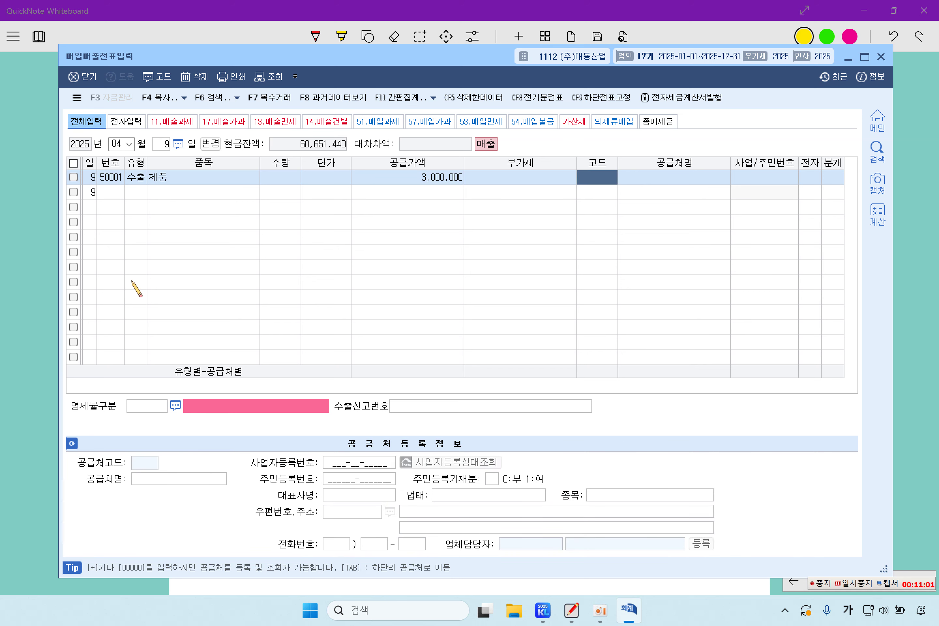
Assign BTECH as the trading partner of the April 9 export line
{"action": "key", "text": "F2"}
{"action": "key", "text": "Hangul"}
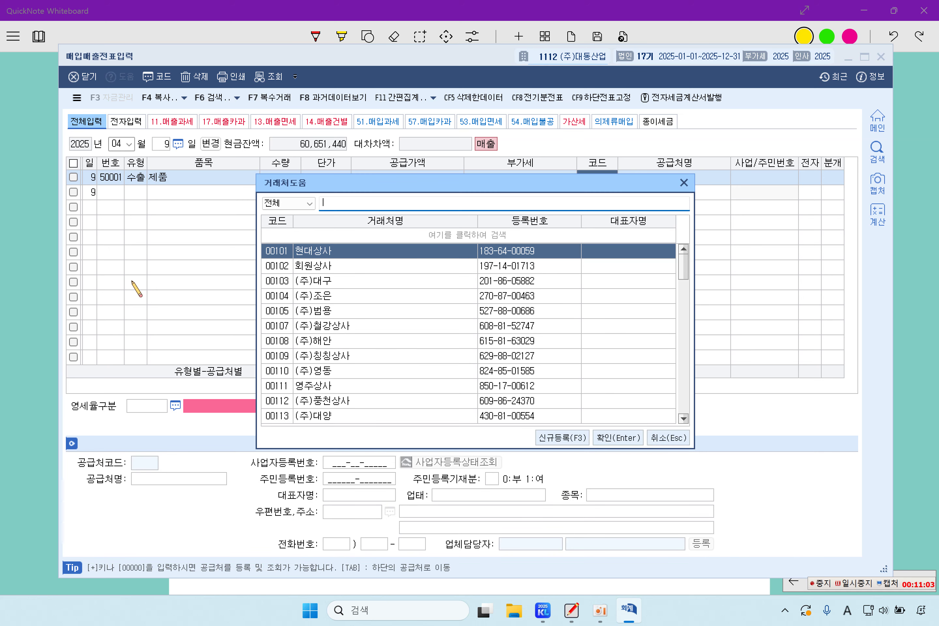
{"action": "type", "text": "B"}
{"action": "key", "text": "Return"}
{"action": "key", "text": "Return"}
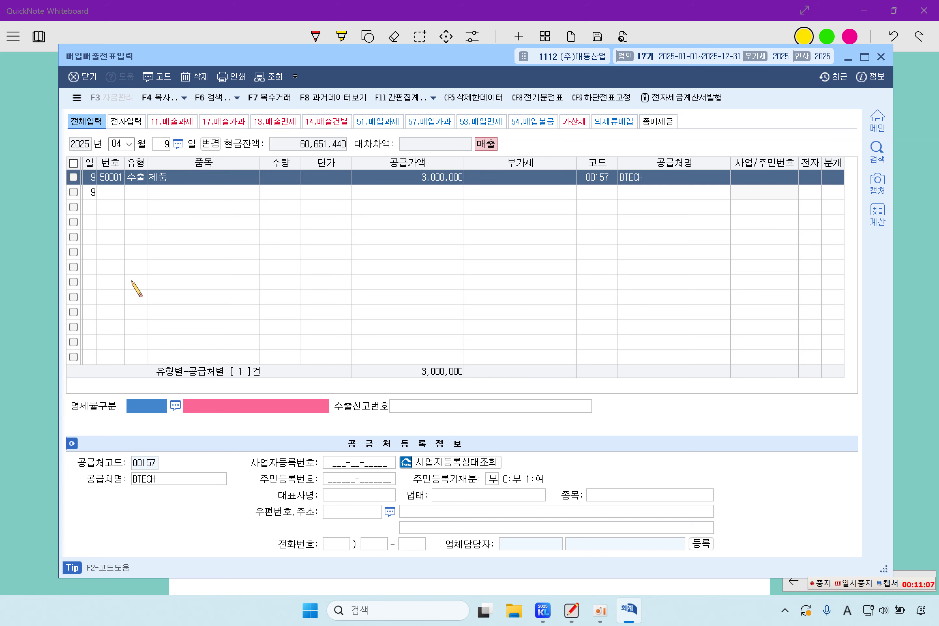
{"action": "key", "text": "F2"}
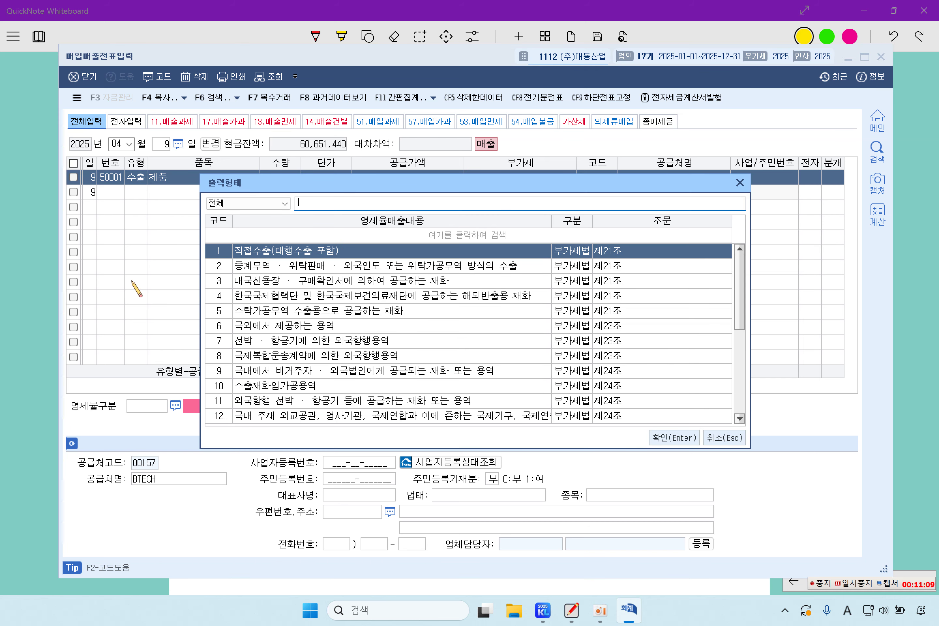
{"action": "key", "text": "Return"}
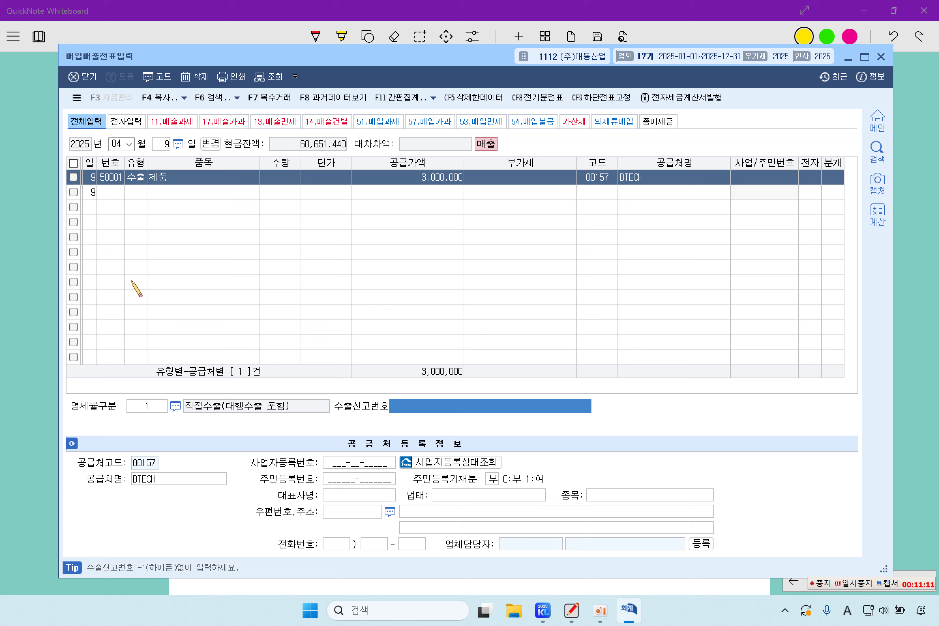
{"action": "type", "text": "123"}
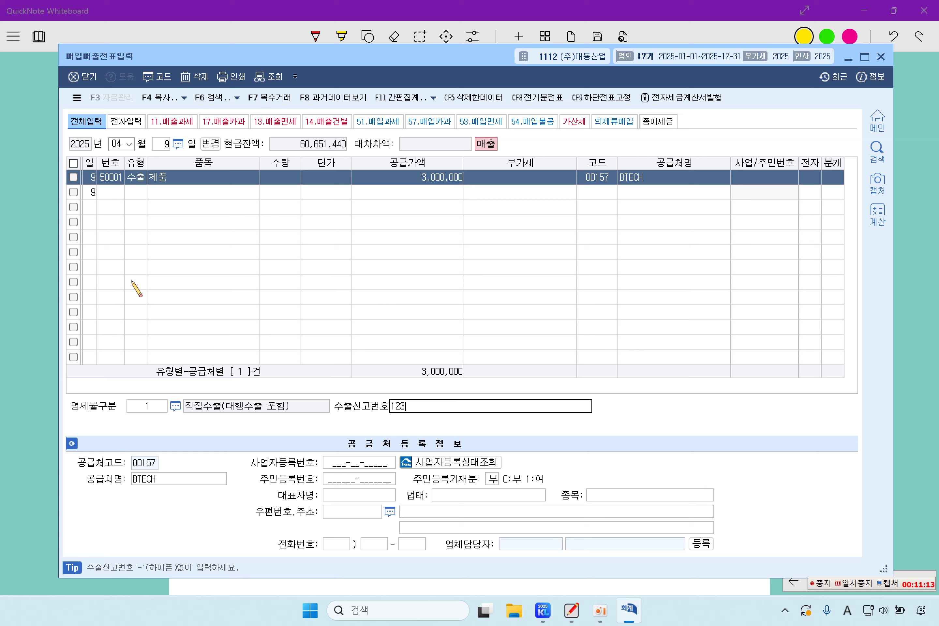
{"action": "type", "text": "4500123456"}
{"action": "key", "text": "Hangul"}
{"action": "key", "text": "Hangul"}
{"action": "type", "text": "X"}
{"action": "key", "text": "Return"}
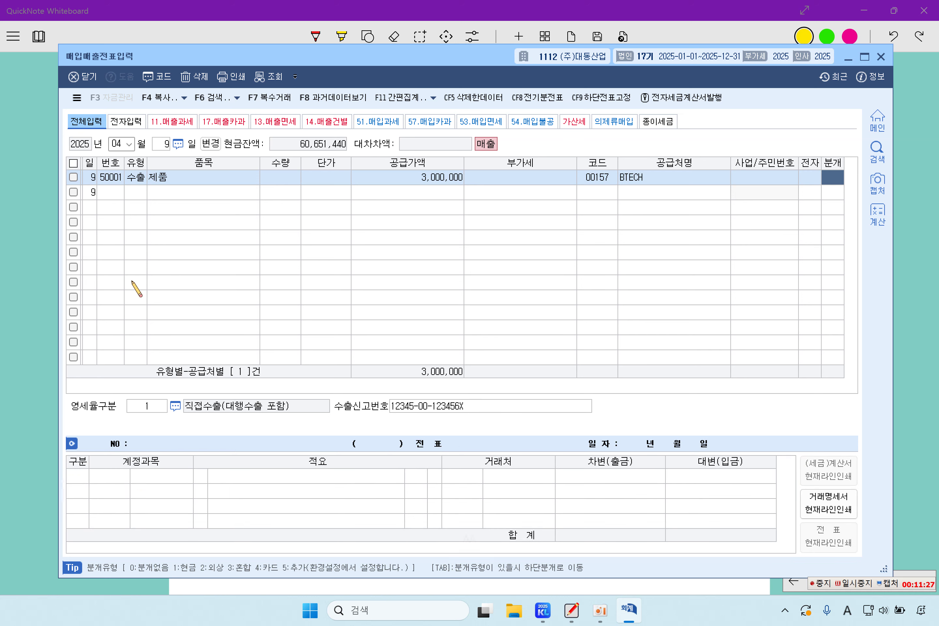
Set the April 9 export's journal type to 외상 and review its debit and credit amounts
{"action": "key", "text": "Caps_Lock"}
{"action": "type", "text": "2"}
{"action": "key", "text": "Return"}
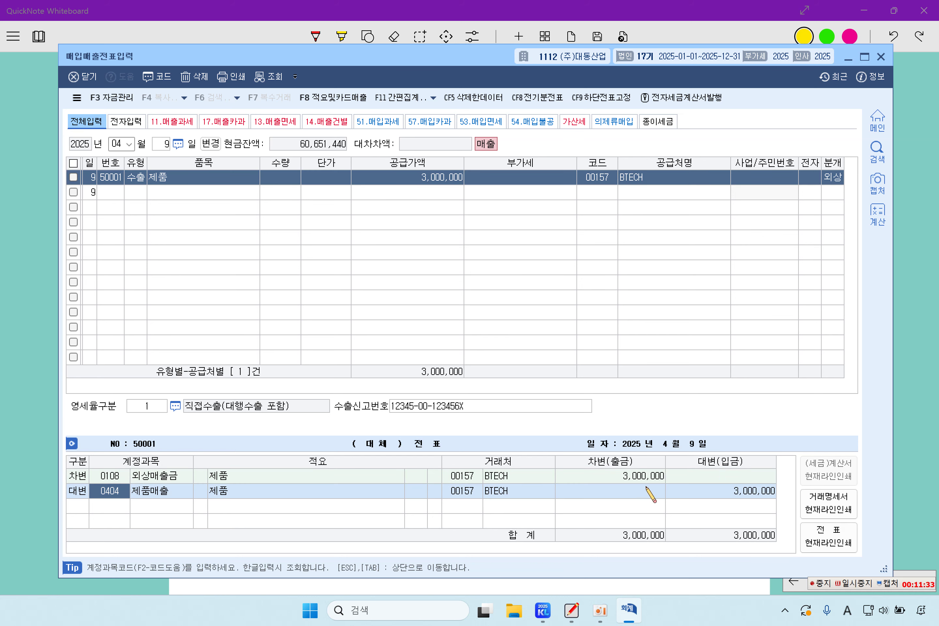
{"action": "left_click", "coordinate": [703, 495]}
{"action": "left_click", "coordinate": [637, 480]}
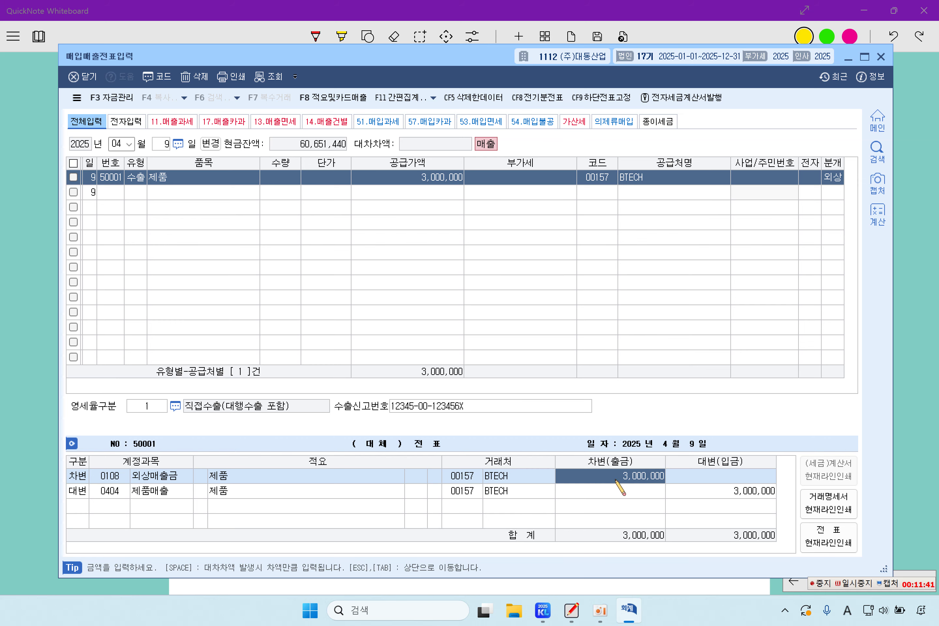
Switch to QuickNote Whiteboard and highlight 05월 29일, 제조부 660,000원 and 영업부 440,000원 in question [3]
{"action": "left_click", "coordinate": [50, 317]}
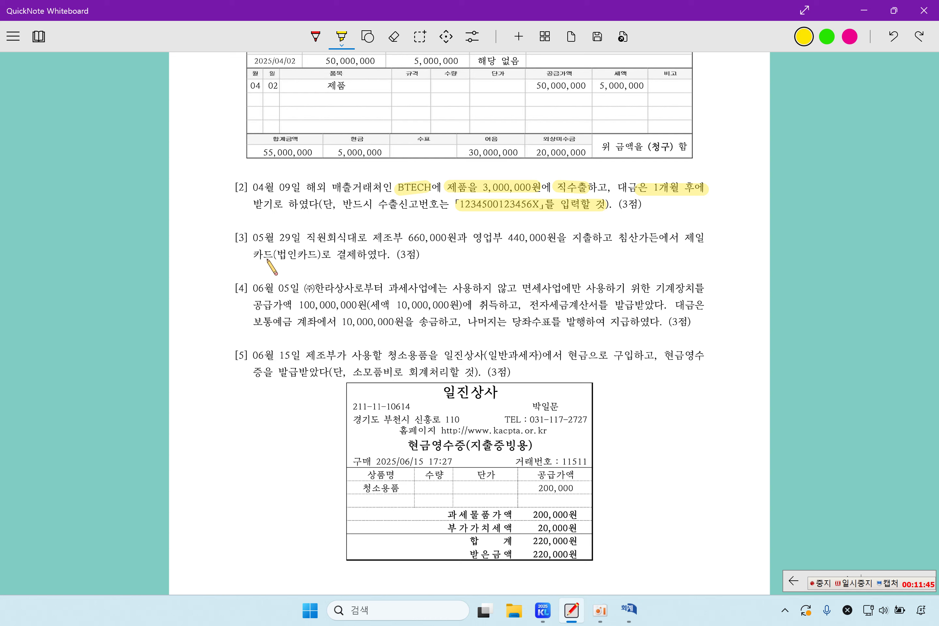
{"action": "left_click_drag", "start_coordinate": [252, 237], "coordinate": [300, 238]}
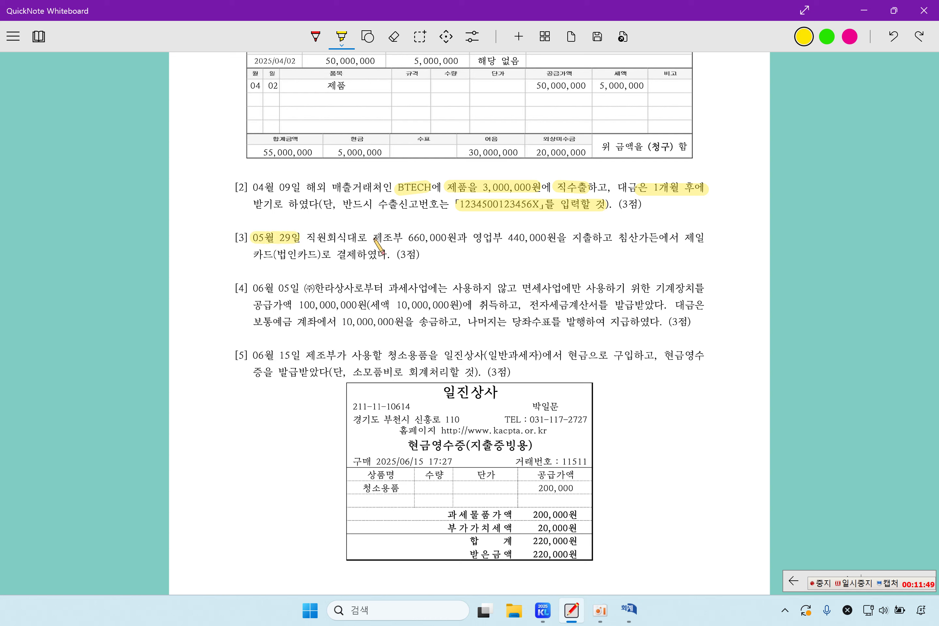
{"action": "left_click_drag", "start_coordinate": [370, 237], "coordinate": [554, 238]}
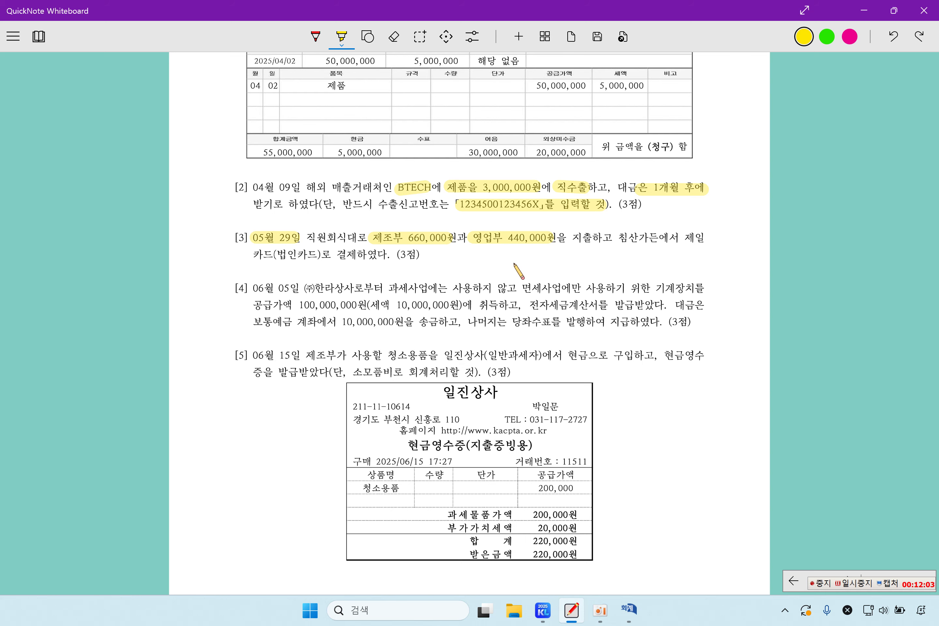
Switch to 매입매출전표입력, set the voucher date to May 29 and start a line with type 57 카과
{"action": "left_click", "coordinate": [630, 609]}
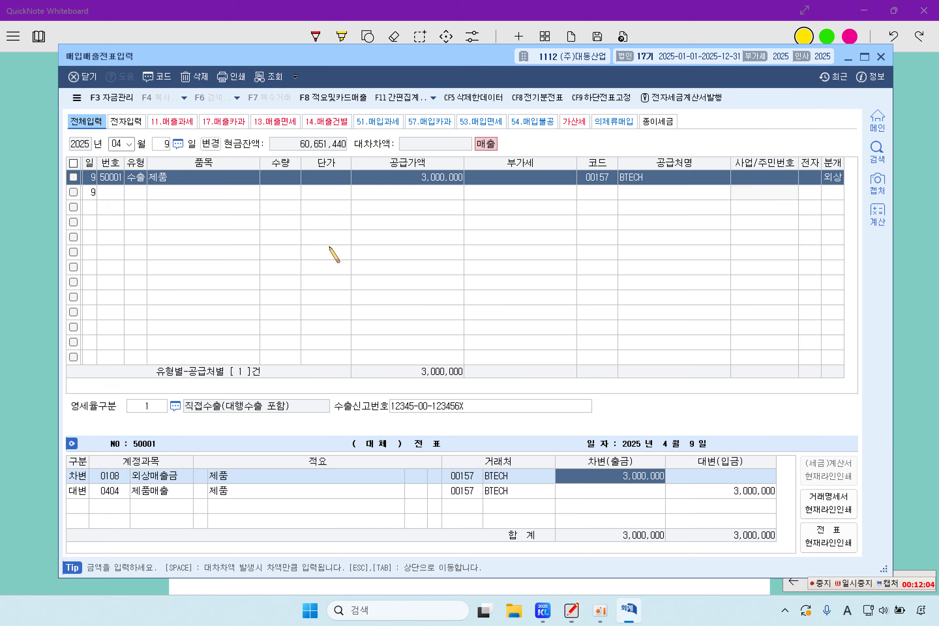
{"action": "left_click", "coordinate": [141, 177]}
{"action": "left_click", "coordinate": [192, 177]}
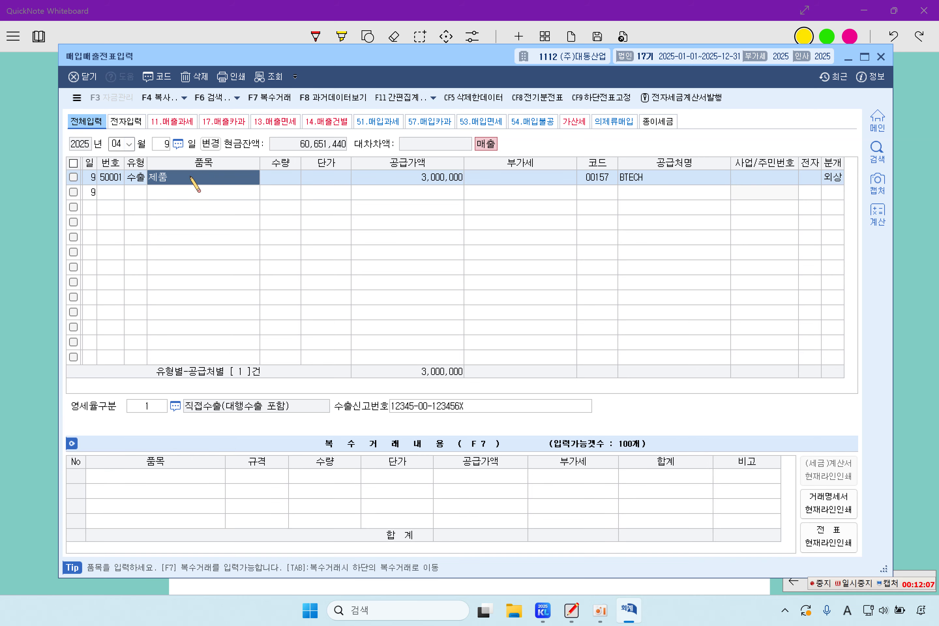
{"action": "left_click", "coordinate": [833, 178]}
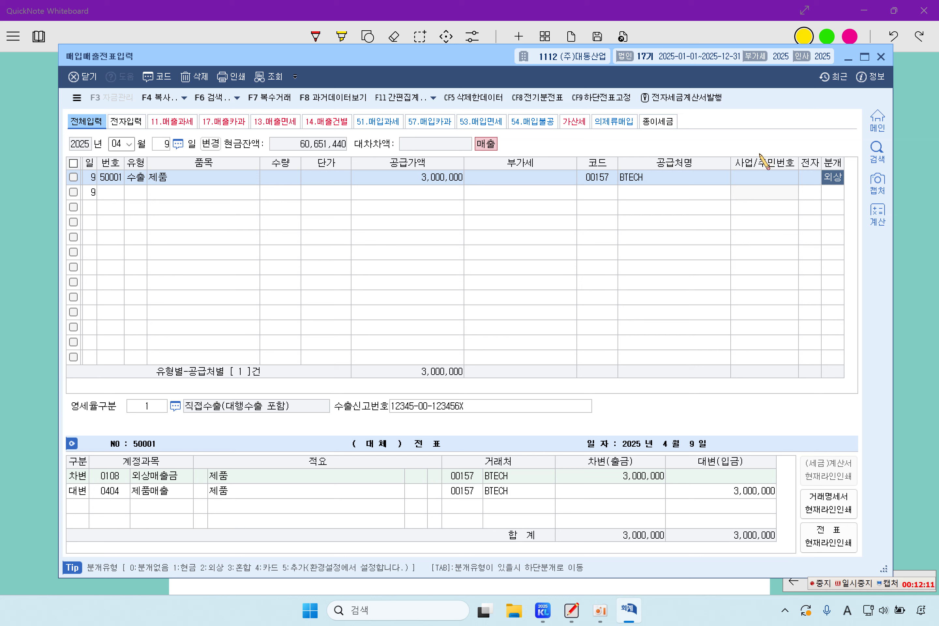
{"action": "left_click", "coordinate": [115, 142]}
{"action": "type", "text": "5"}
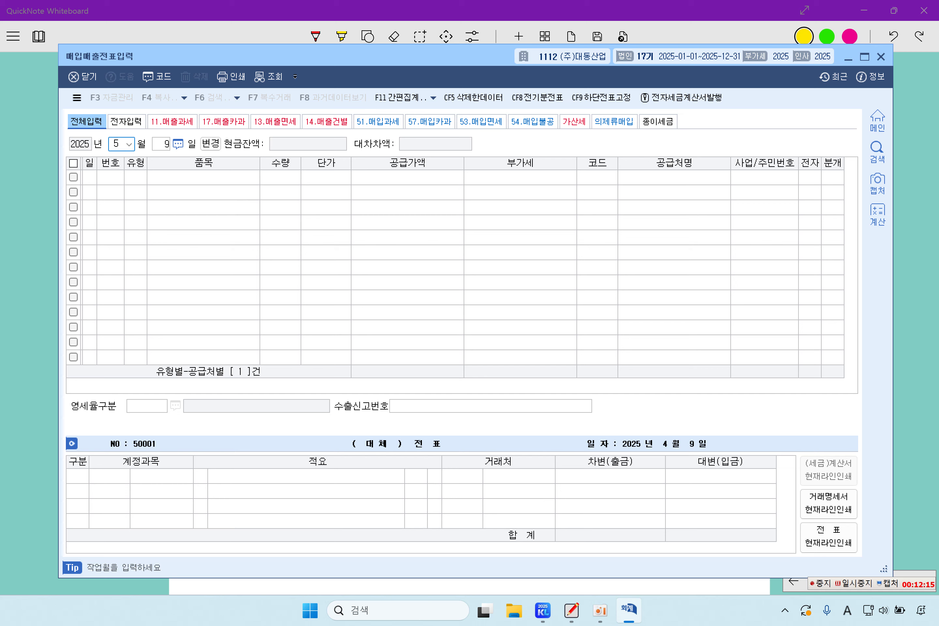
{"action": "key", "text": "Return"}
{"action": "type", "text": "29"}
{"action": "key", "text": "Return"}
{"action": "key", "text": "Return"}
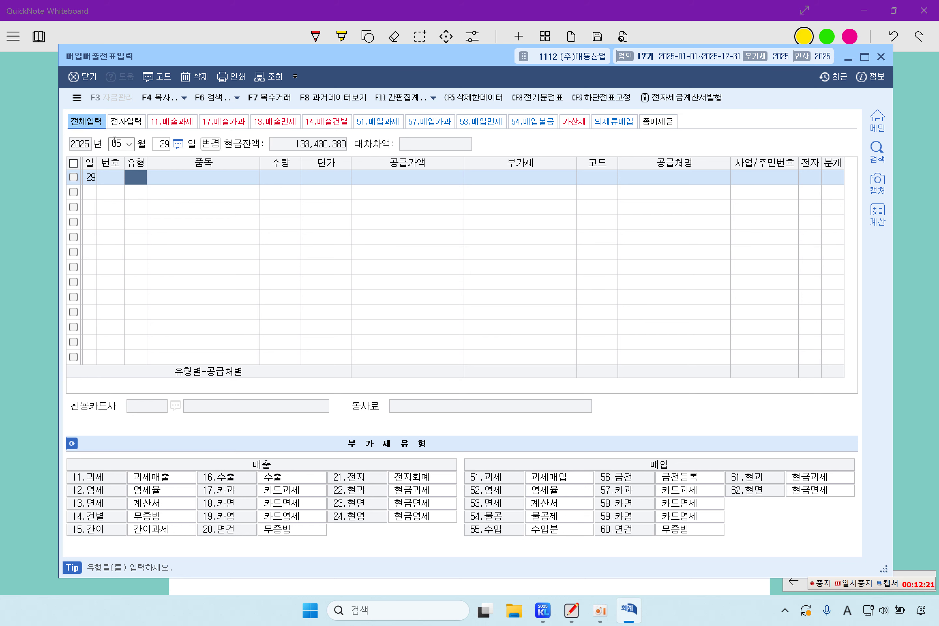
{"action": "type", "text": "57"}
{"action": "key", "text": "Return"}
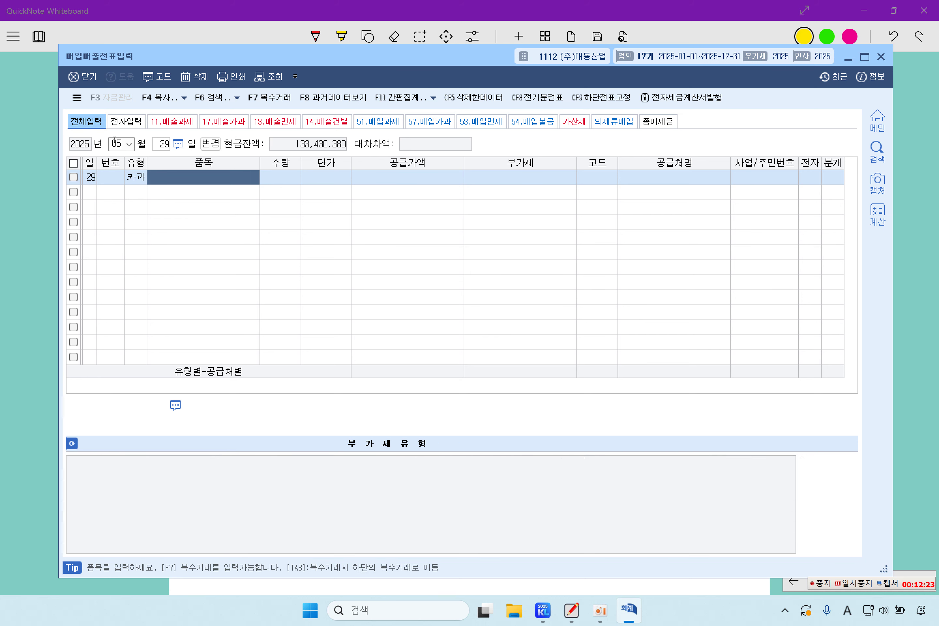
{"action": "type", "text": "니"}
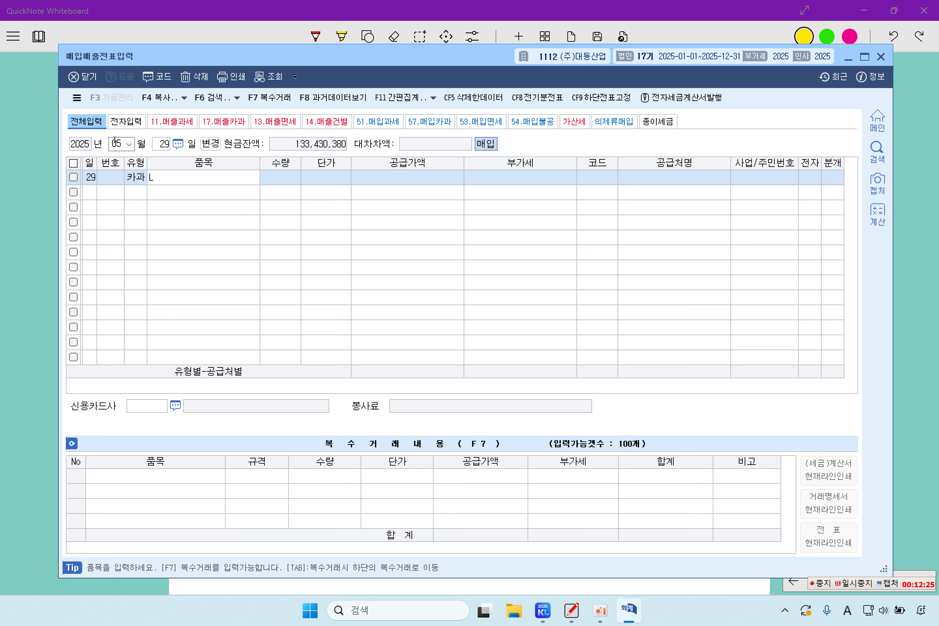
{"action": "key", "text": "BackSpace"}
{"action": "type", "text": "GHLTL"}
{"action": "key", "text": "BackSpace"}
{"action": "key", "text": "BackSpace"}
{"action": "key", "text": "BackSpace"}
{"action": "key", "text": "BackSpace"}
{"action": "key", "text": "BackSpace"}
Enter 회식 as the item of the May 29 line and 1,100,000 as its VAT-inclusive amount
{"action": "key", "text": "Hangul"}
{"action": "type", "text": "회식"}
{"action": "key", "text": "Return"}
{"action": "key", "text": "Return"}
{"action": "key", "text": "Return"}
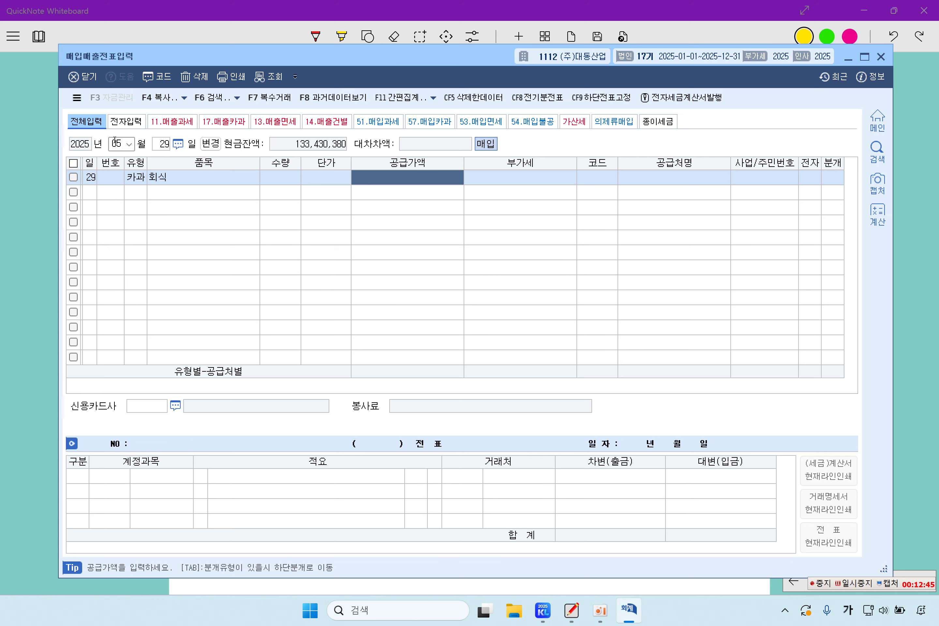
{"action": "type", "text": "1100000"}
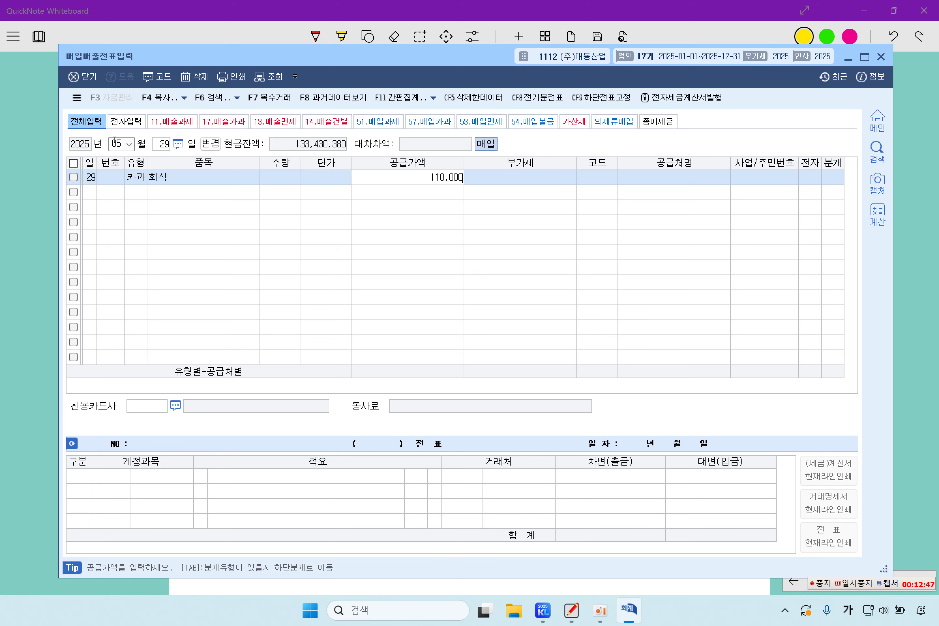
{"action": "key", "text": "Return"}
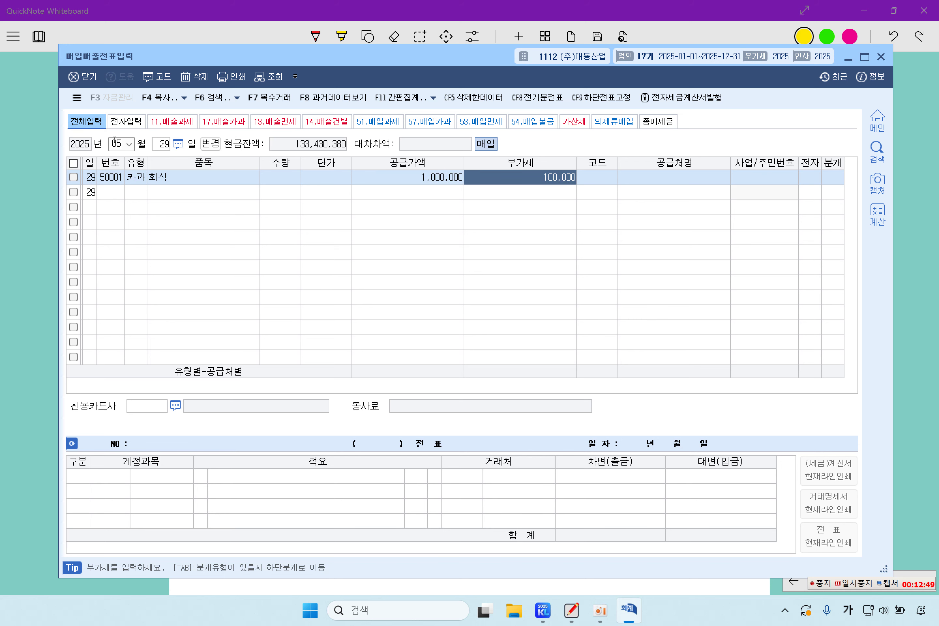
Assign 침산가든 as the trading partner of the May 29 line
{"action": "key", "text": "Return"}
{"action": "key", "text": "F2"}
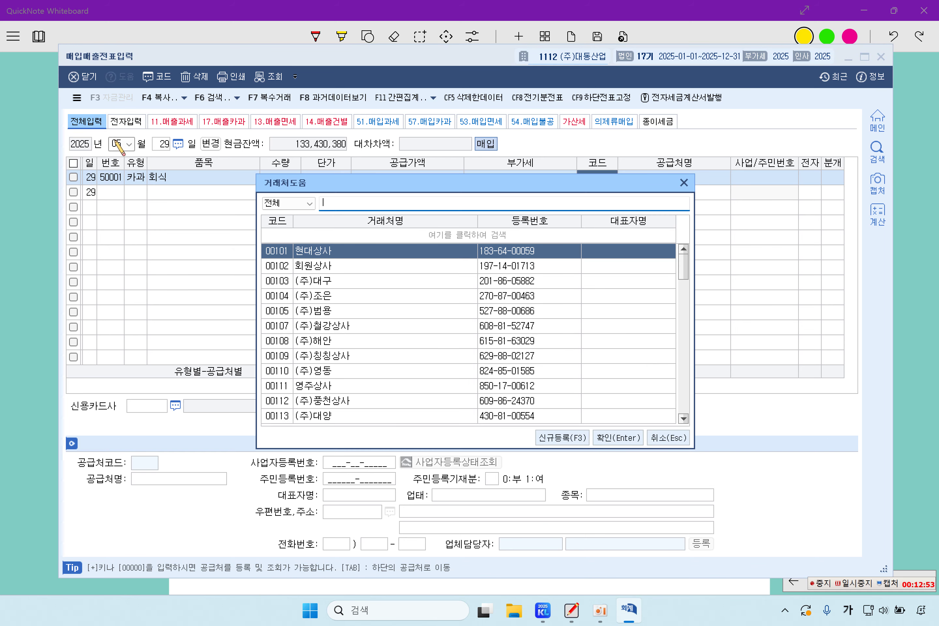
{"action": "type", "text": "칭"}
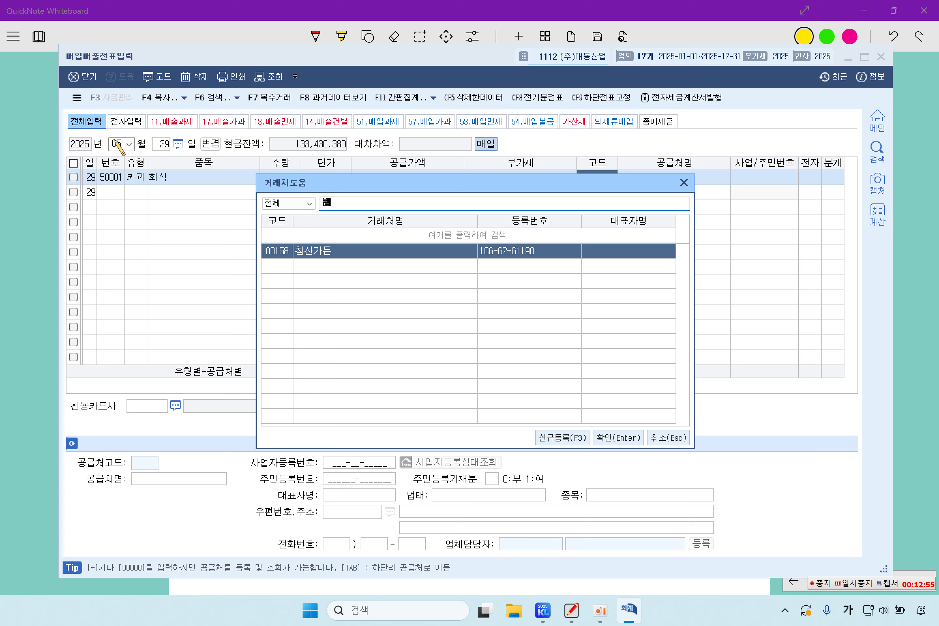
{"action": "key", "text": "Return"}
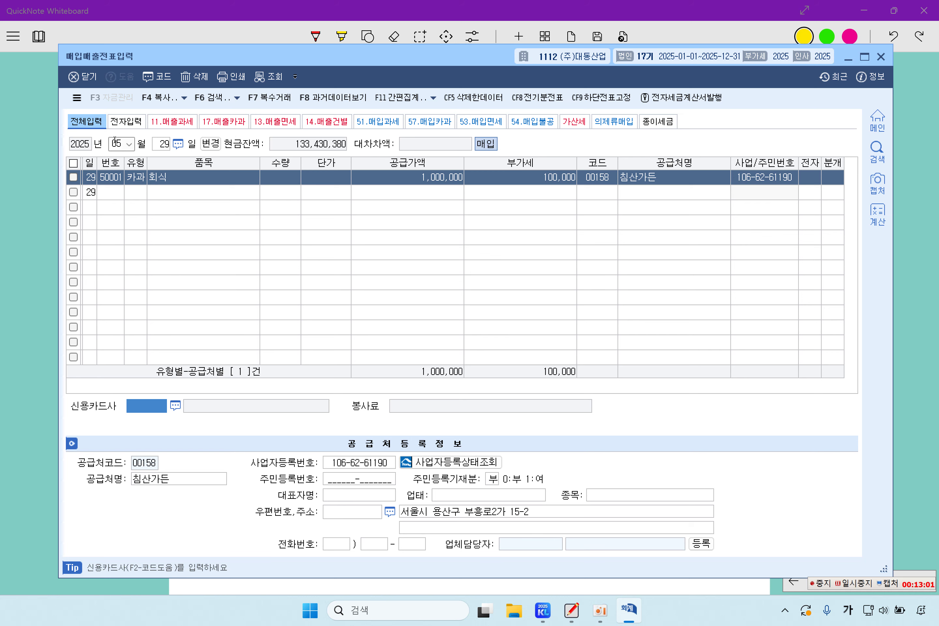
Set the May 29 line's 신용카드사 to 제일카드 and its journal type to 카드
{"action": "key", "text": "F2"}
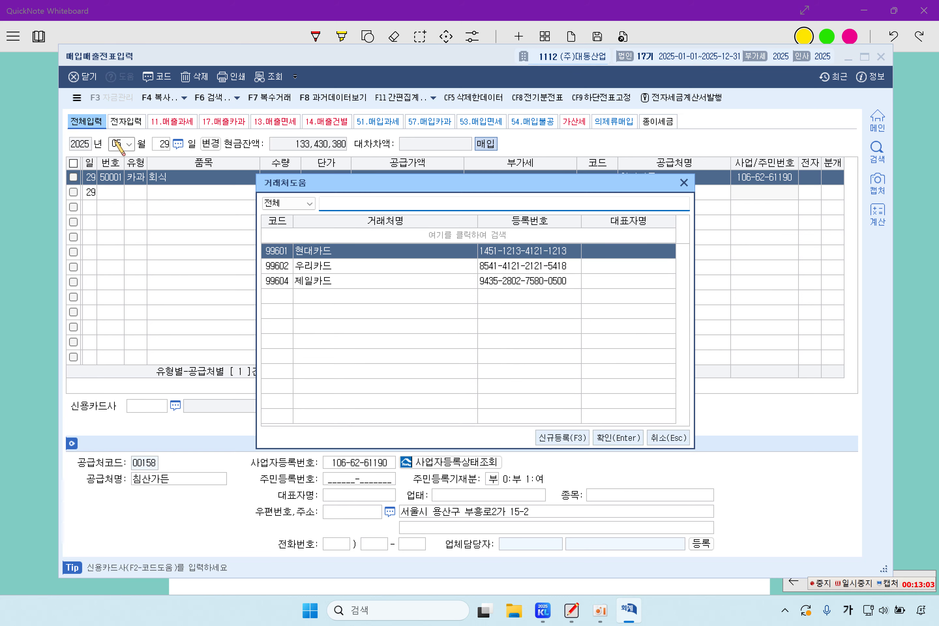
{"action": "type", "text": "제"}
{"action": "key", "text": "Return"}
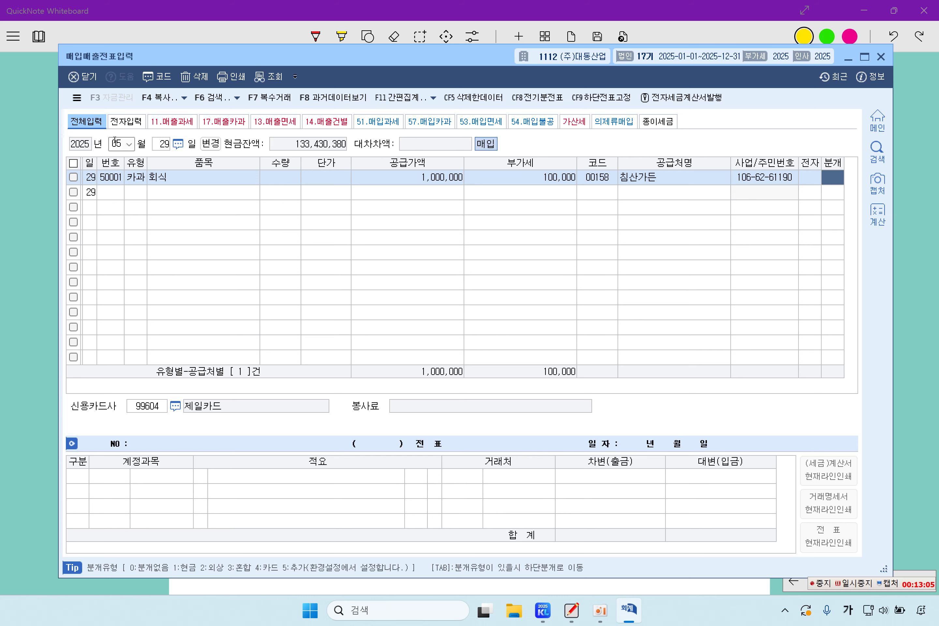
{"action": "type", "text": "4"}
{"action": "key", "text": "Return"}
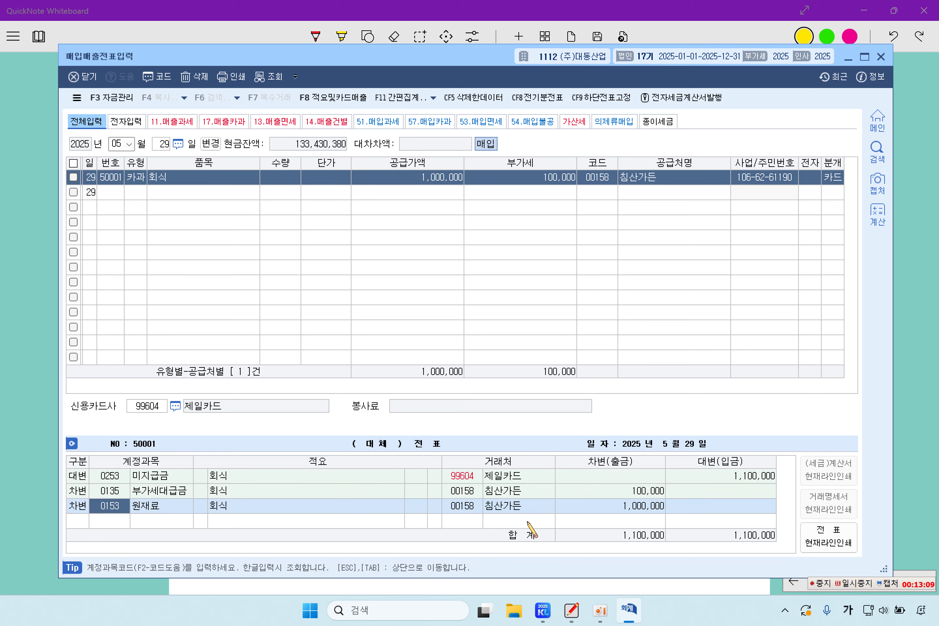
Split the 원재료 debit into 0511 복리후생비 for 600,000 and 0811 복리후생비 for the remaining amount
{"action": "left_click", "coordinate": [464, 476]}
{"action": "left_click", "coordinate": [110, 506]}
{"action": "type", "text": "0511"}
{"action": "key", "text": "Return"}
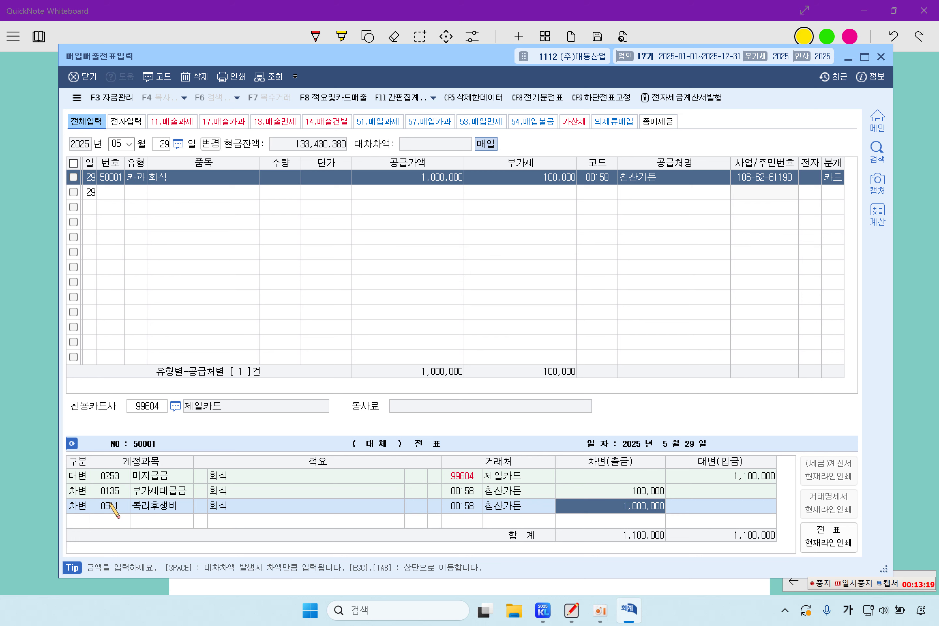
{"action": "type", "text": "600000"}
{"action": "key", "text": "Return"}
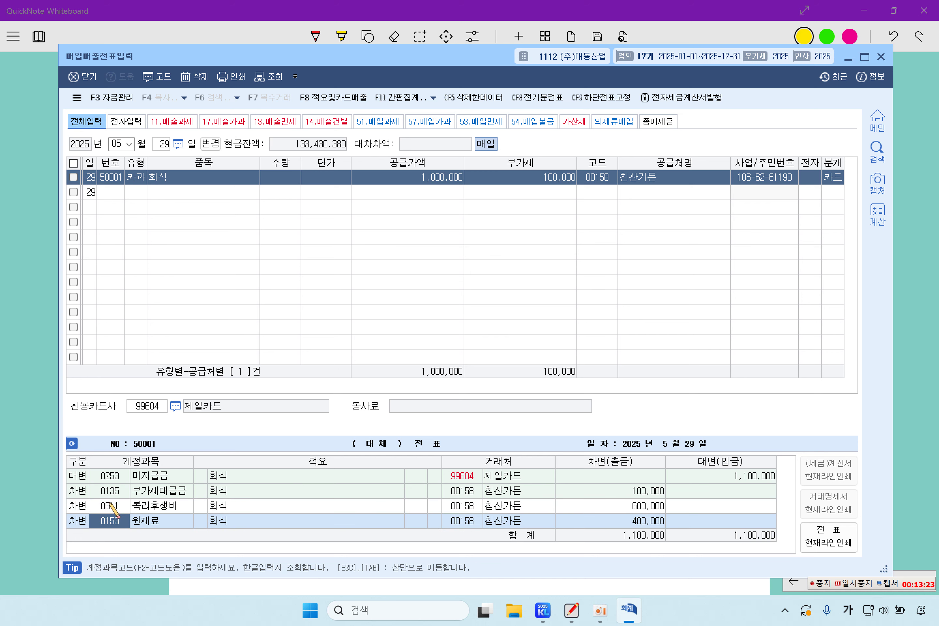
{"action": "type", "text": "0811"}
{"action": "key", "text": "Return"}
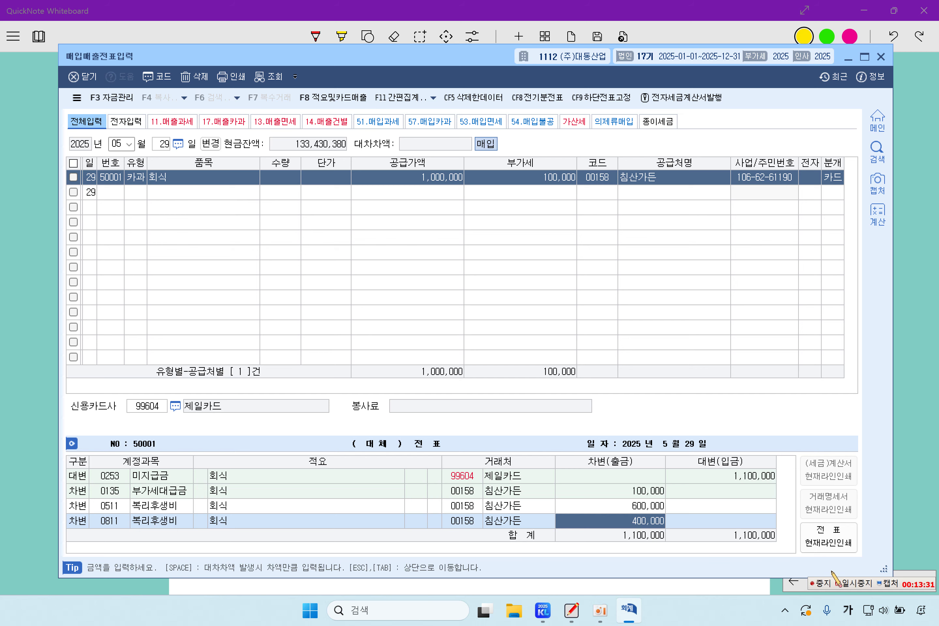
Switch to QuickNote Whiteboard and highlight question [4]'s date 06월 05일, exempt-business machinery wording, 100,000,000, 10,000,000 and 전자세금계산서 phrase
{"action": "left_click", "coordinate": [862, 587]}
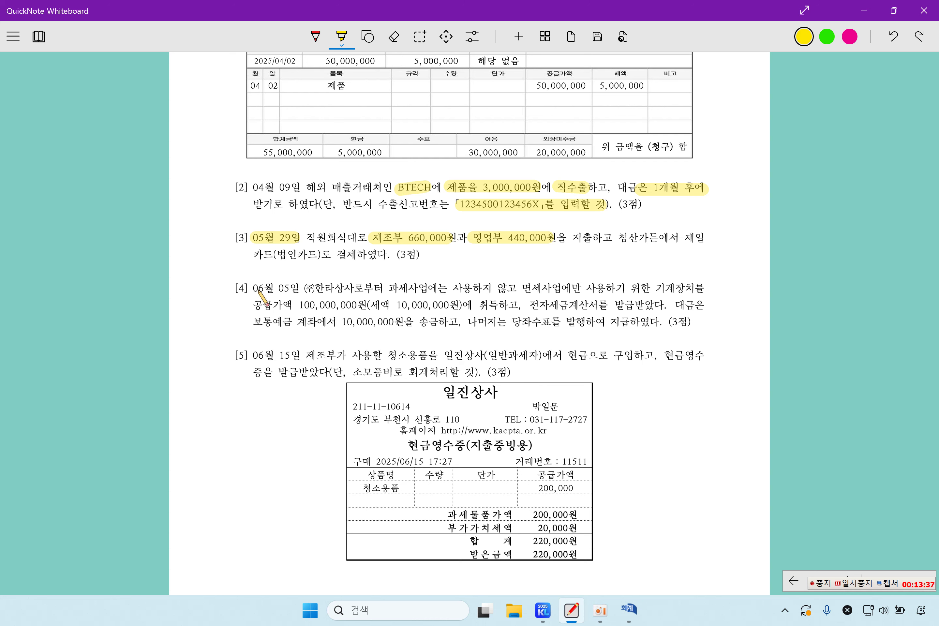
{"action": "left_click_drag", "start_coordinate": [250, 288], "coordinate": [299, 288]}
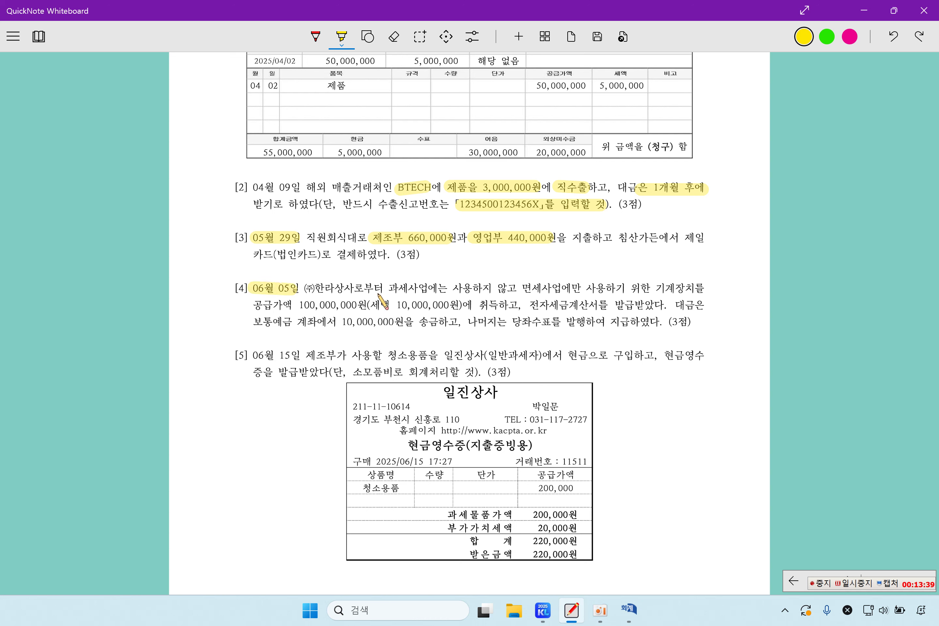
{"action": "left_click_drag", "start_coordinate": [389, 287], "coordinate": [694, 294]}
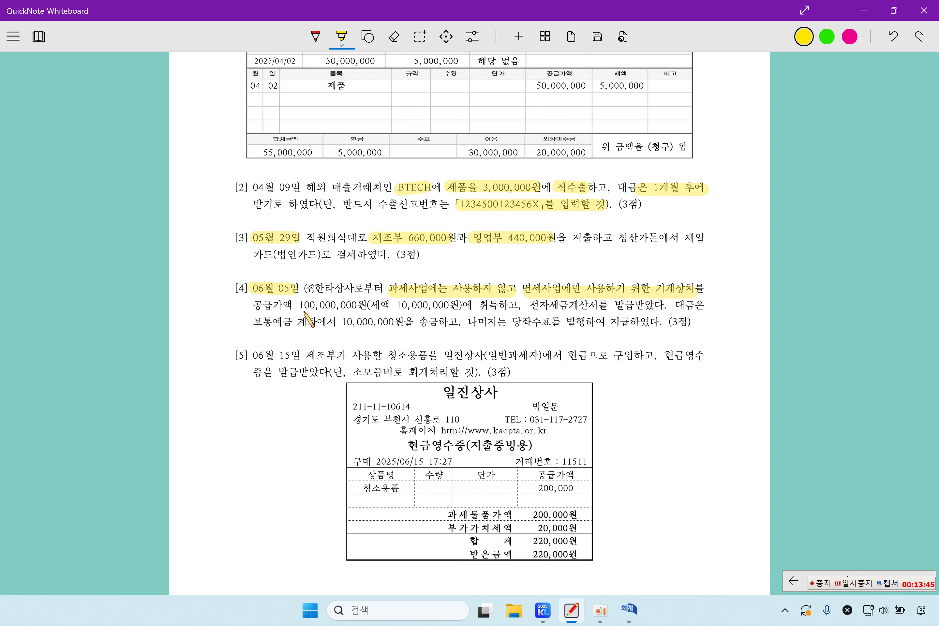
{"action": "left_click_drag", "start_coordinate": [301, 306], "coordinate": [669, 311]}
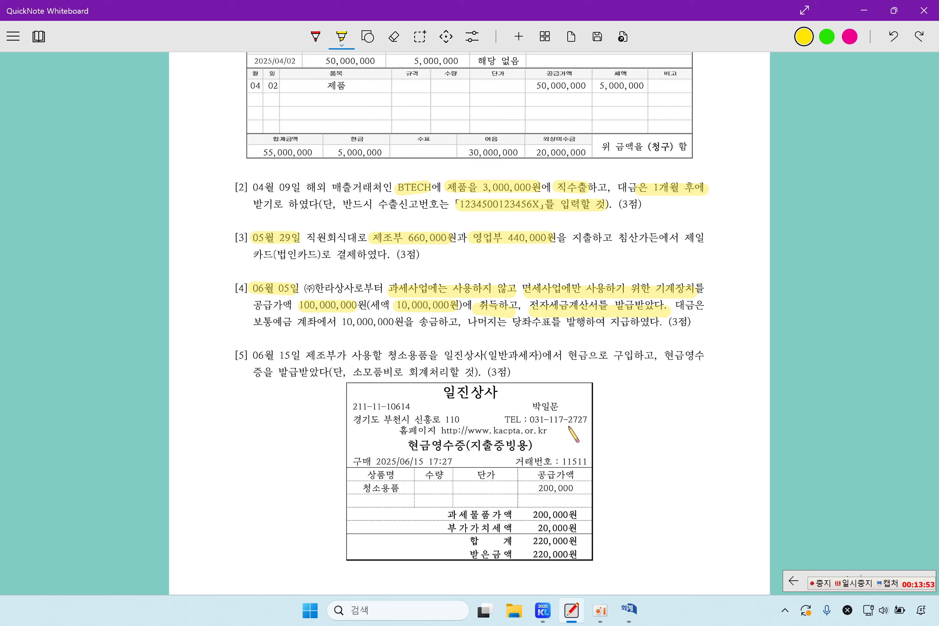
Switch back to 매입매출전표입력 and set the voucher date to June 5
{"action": "left_click", "coordinate": [629, 611]}
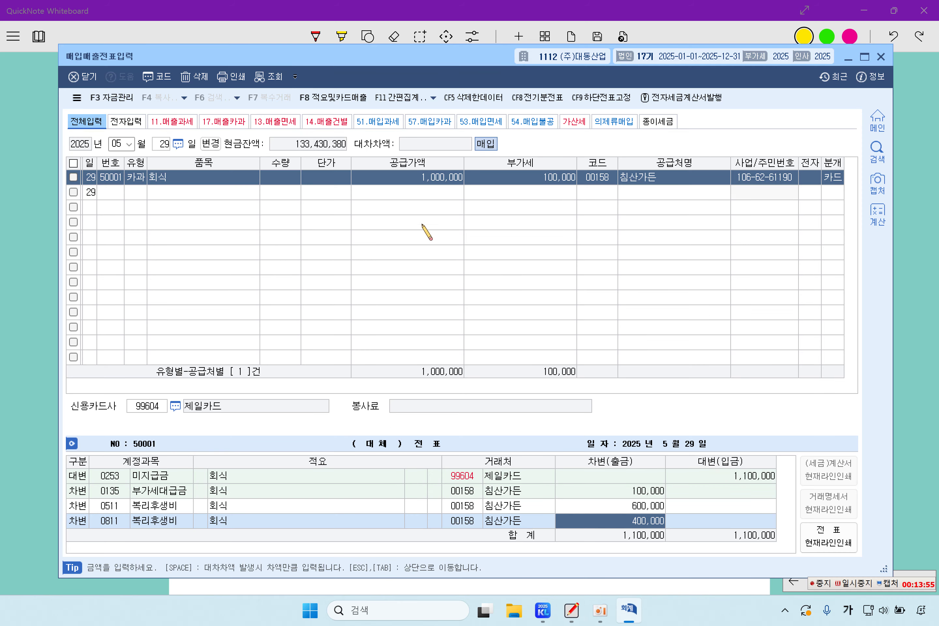
{"action": "left_click", "coordinate": [119, 146]}
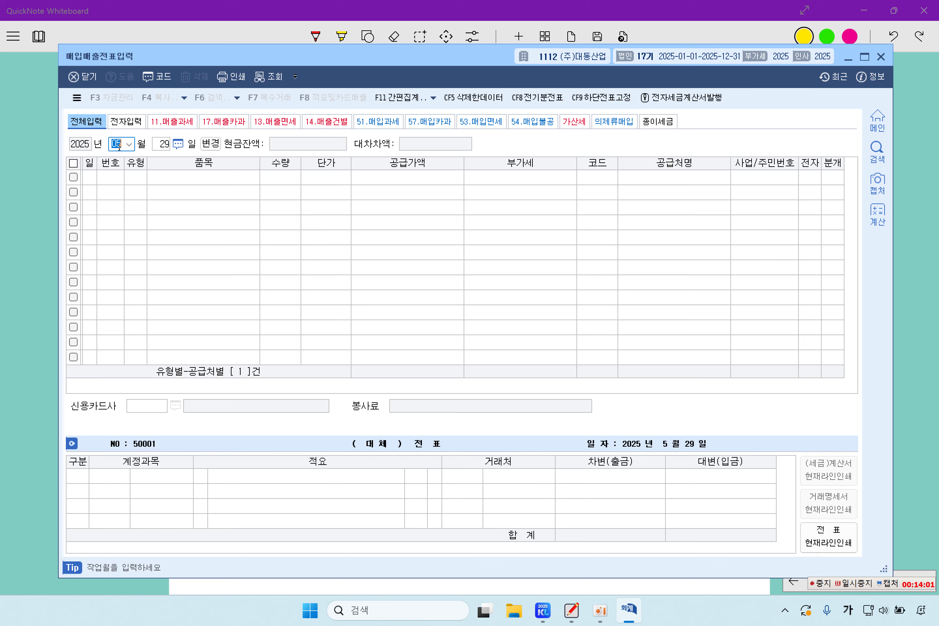
{"action": "type", "text": "06"}
{"action": "key", "text": "Return"}
{"action": "type", "text": "5"}
{"action": "key", "text": "Return"}
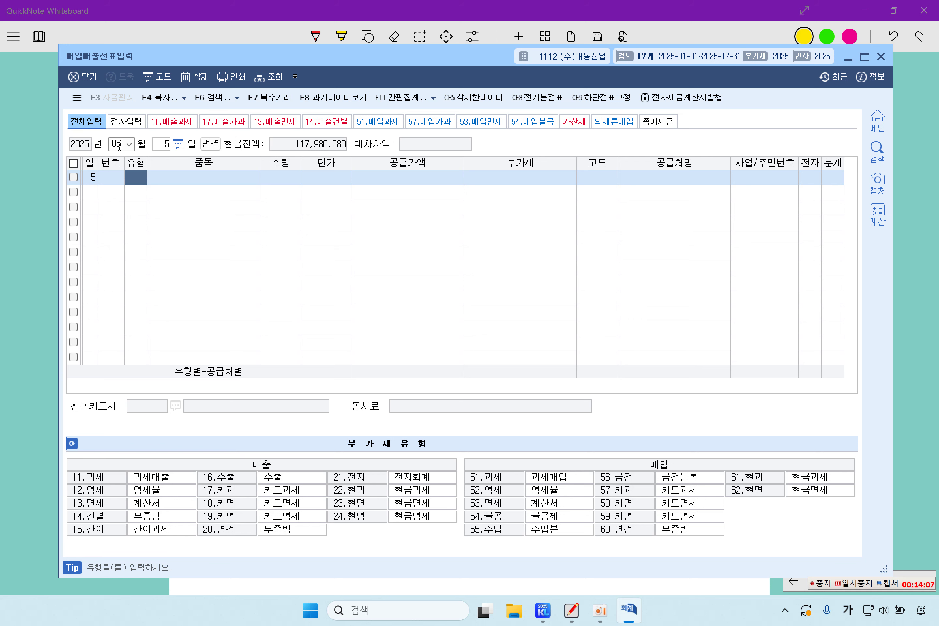
{"action": "type", "text": "51"}
{"action": "key", "text": "Return"}
{"action": "key", "text": "shift+Tab"}
Set the June 5 line's type to 54 불공 and its item to 기계장치
{"action": "type", "text": "54"}
{"action": "key", "text": "Return"}
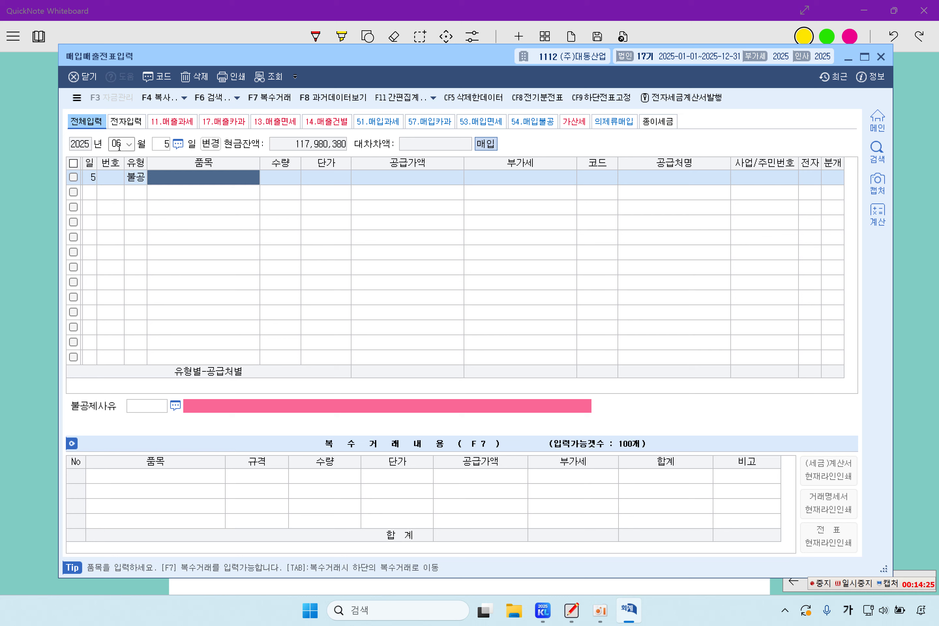
{"action": "type", "text": "ㄱ"}
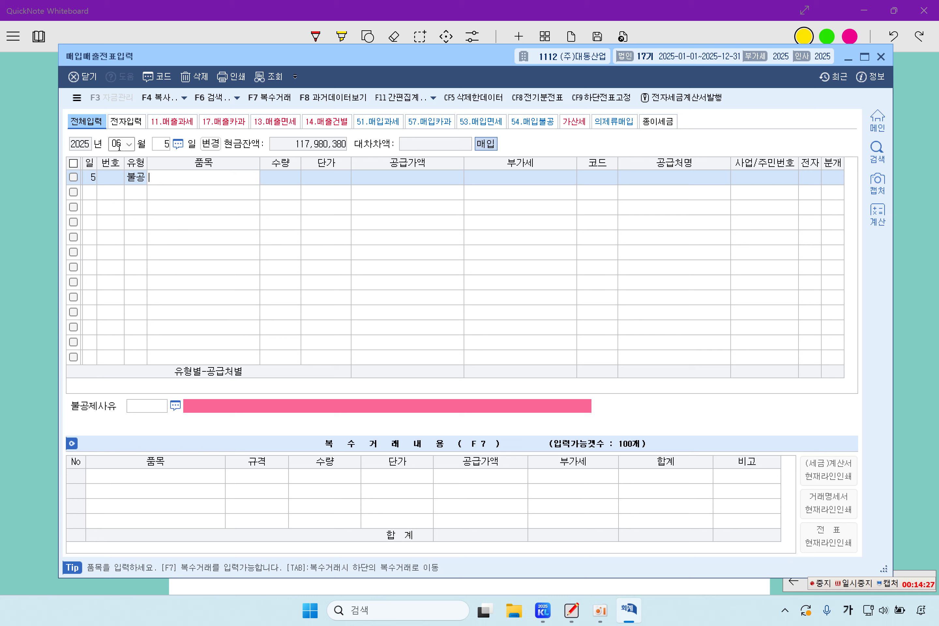
{"action": "type", "text": "기계장ㅊ"}
{"action": "key", "text": "Return"}
{"action": "key", "text": "Return"}
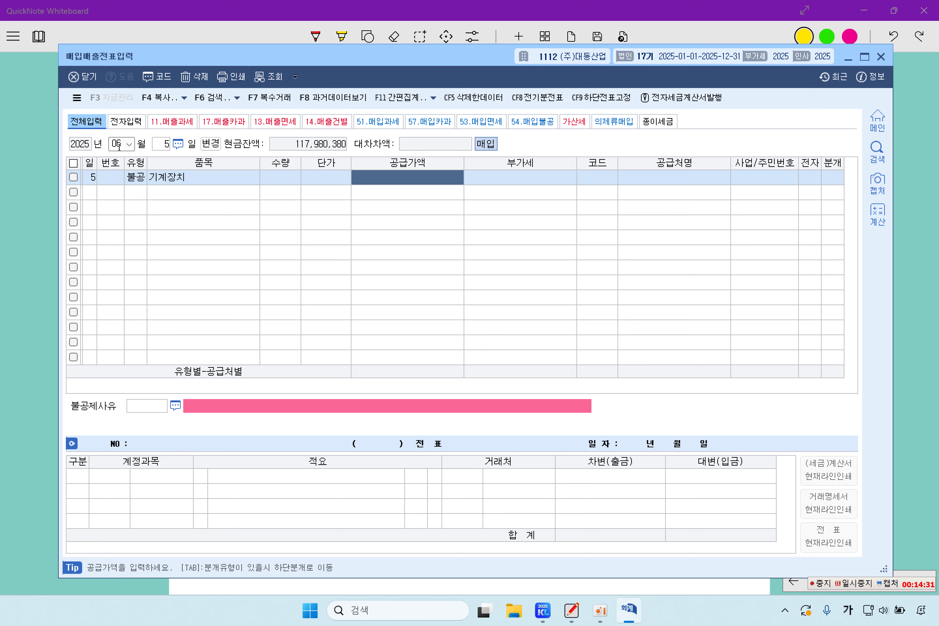
Enter 100,000,000 as the supply amount of the 기계장치 line
{"action": "type", "text": "100000000"}
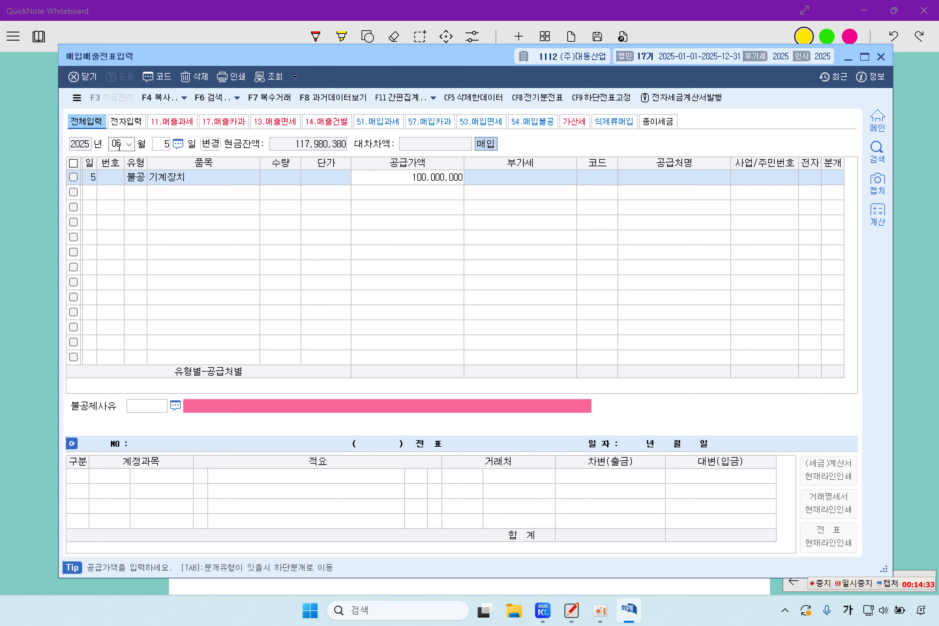
{"action": "key", "text": "Return"}
{"action": "type", "text": "2"}
{"action": "key", "text": "Return"}
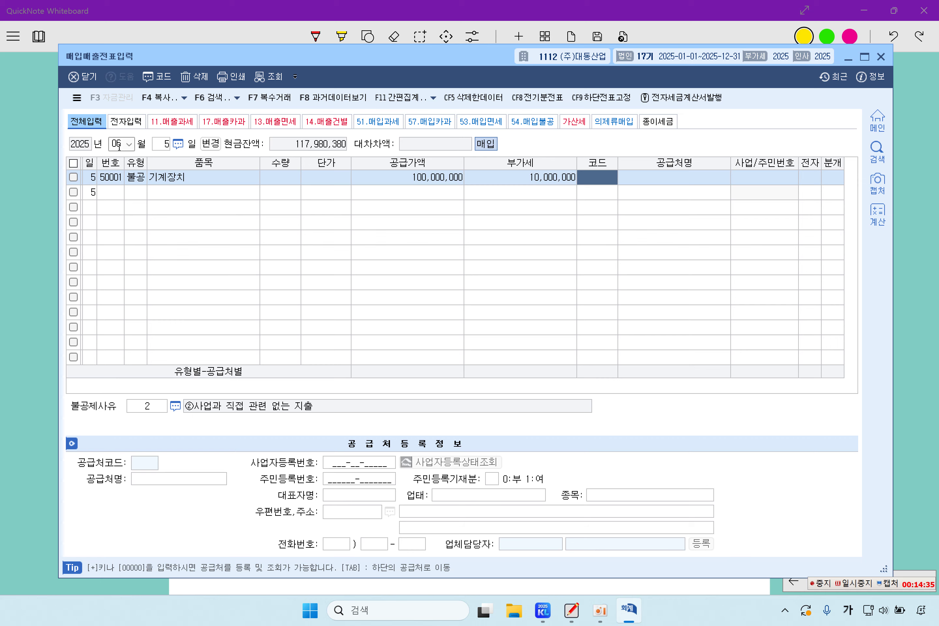
Assign (주)한라상사 as the trading partner of the June 5 line and set 전자 to 여
{"action": "key", "text": "F2"}
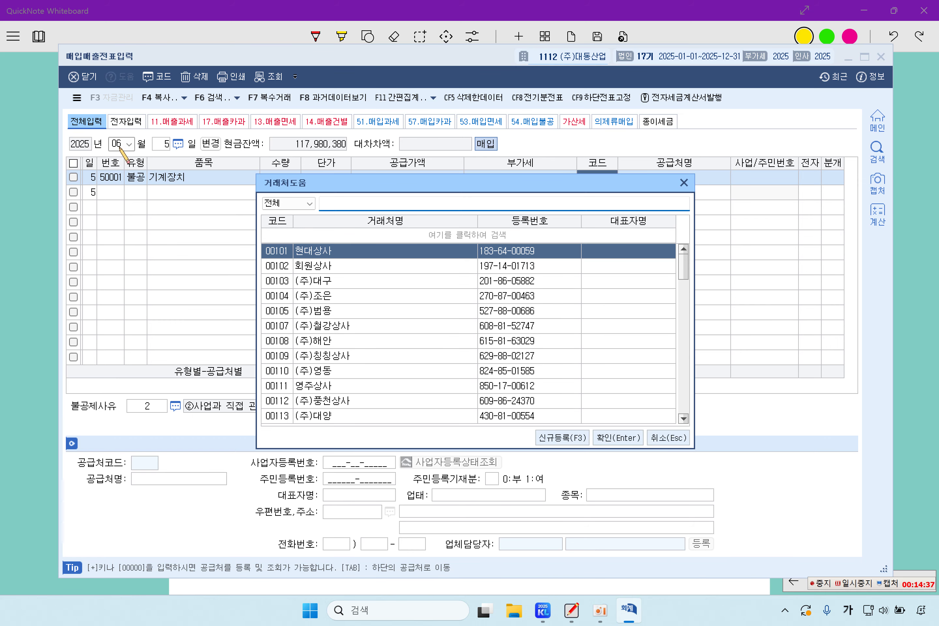
{"action": "type", "text": "한라상ㅅ"}
{"action": "key", "text": "Return"}
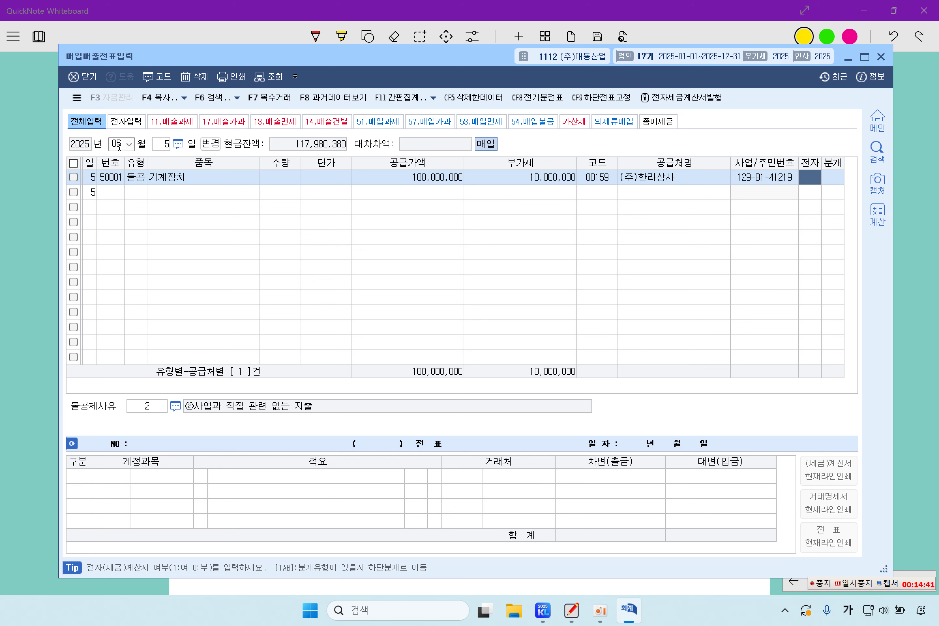
{"action": "type", "text": "1"}
{"action": "key", "text": "Return"}
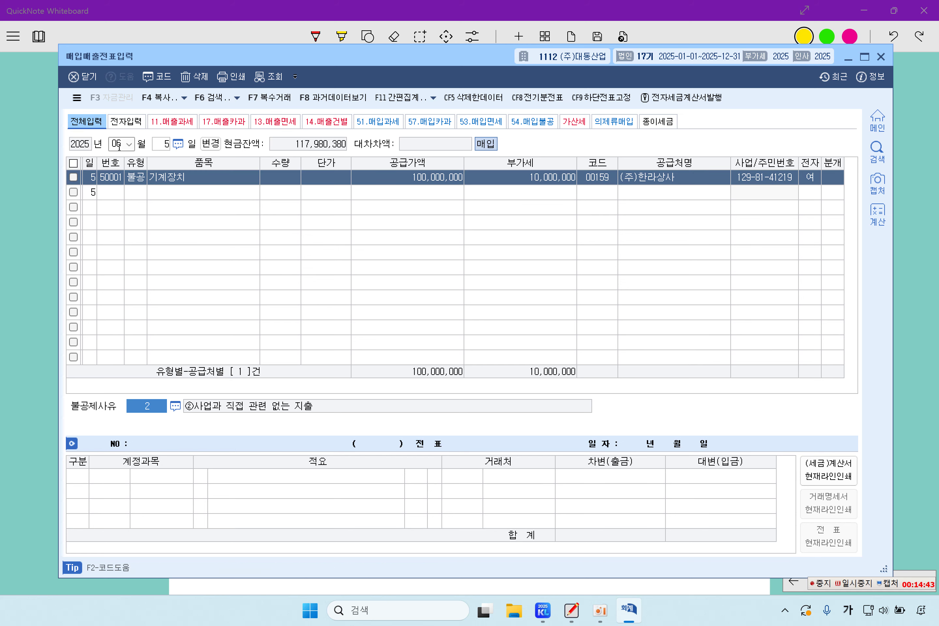
Set the non-deduction reason (불공제사유) of the June 5 기계장치 line to 5 면세사업 관련
{"action": "key", "text": "F2"}
{"action": "key", "text": "Down"}
{"action": "key", "text": "Down"}
{"action": "key", "text": "Down"}
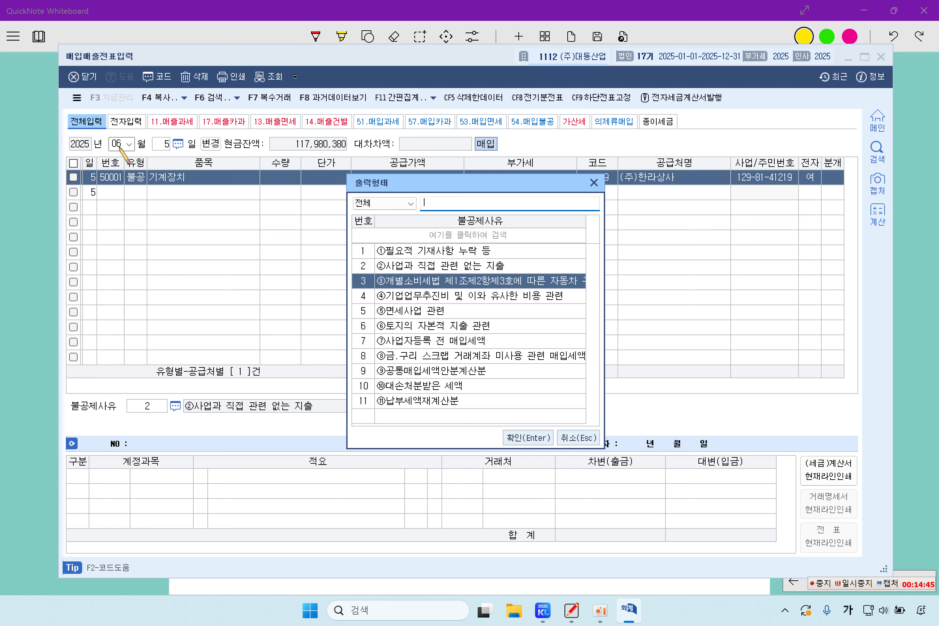
{"action": "key", "text": "Down"}
{"action": "key", "text": "Down"}
{"action": "key", "text": "Up"}
{"action": "key", "text": "Return"}
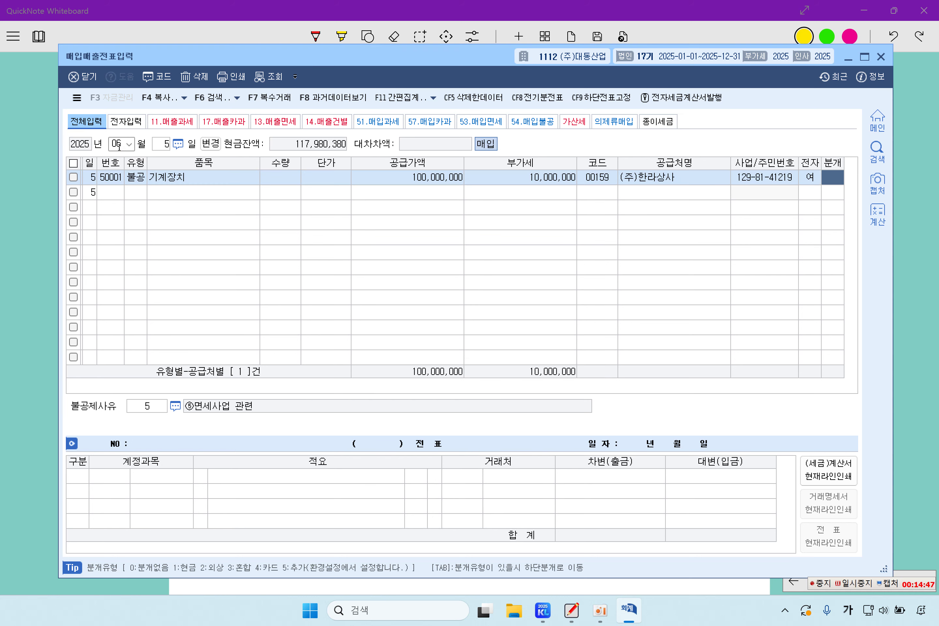
Set the June 5 line's 분개 to 3 혼합 and change the debit account to 0206 기계장치
{"action": "type", "text": "3"}
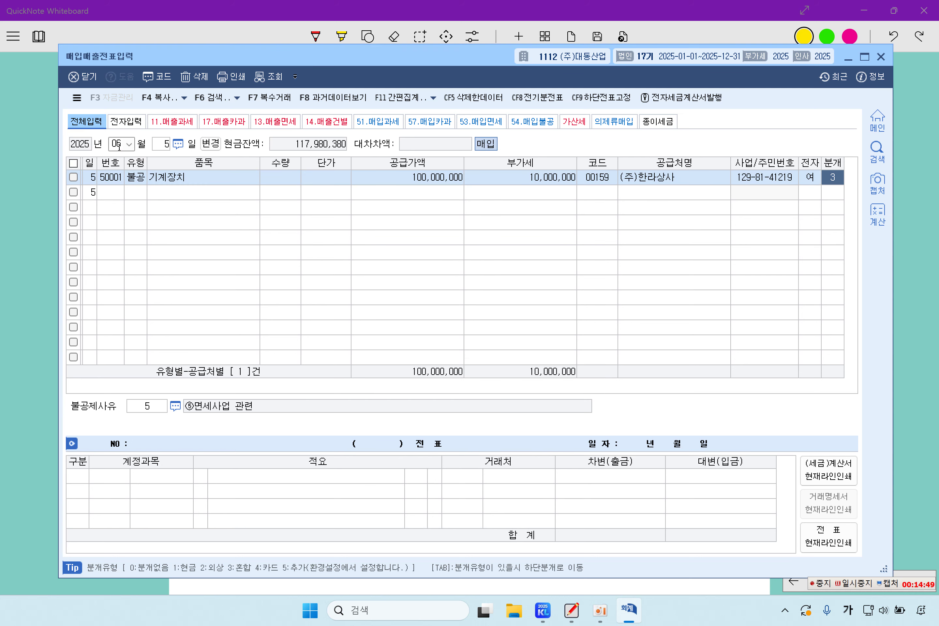
{"action": "key", "text": "Return"}
{"action": "type", "text": "20"}
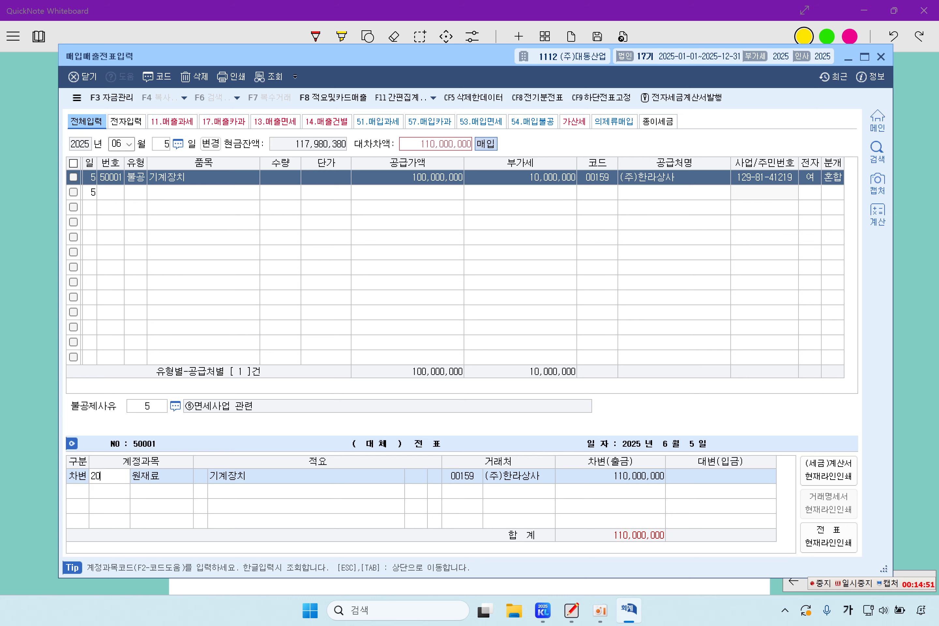
{"action": "type", "text": "6"}
{"action": "key", "text": "Return"}
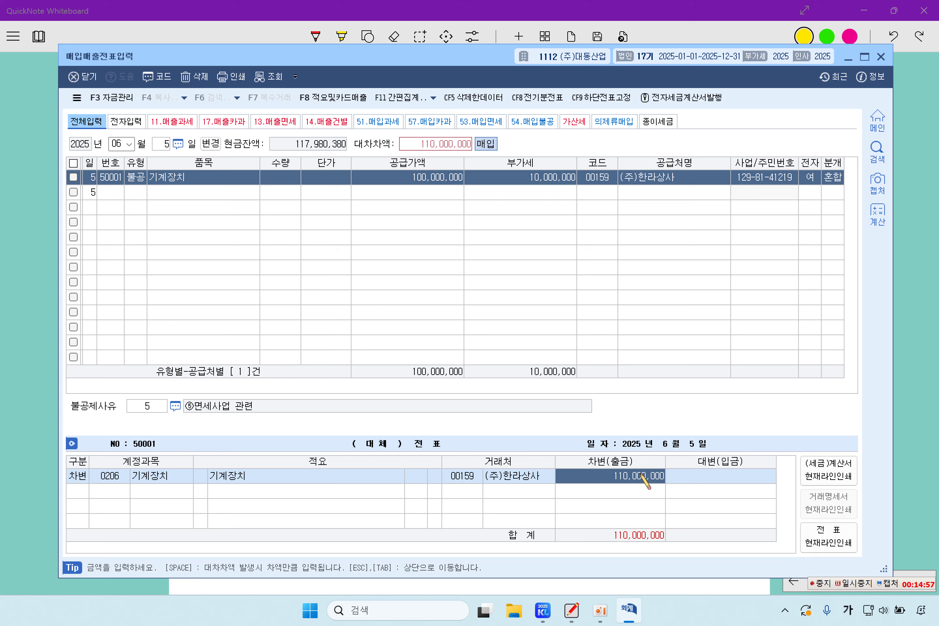
{"action": "key", "text": "Return"}
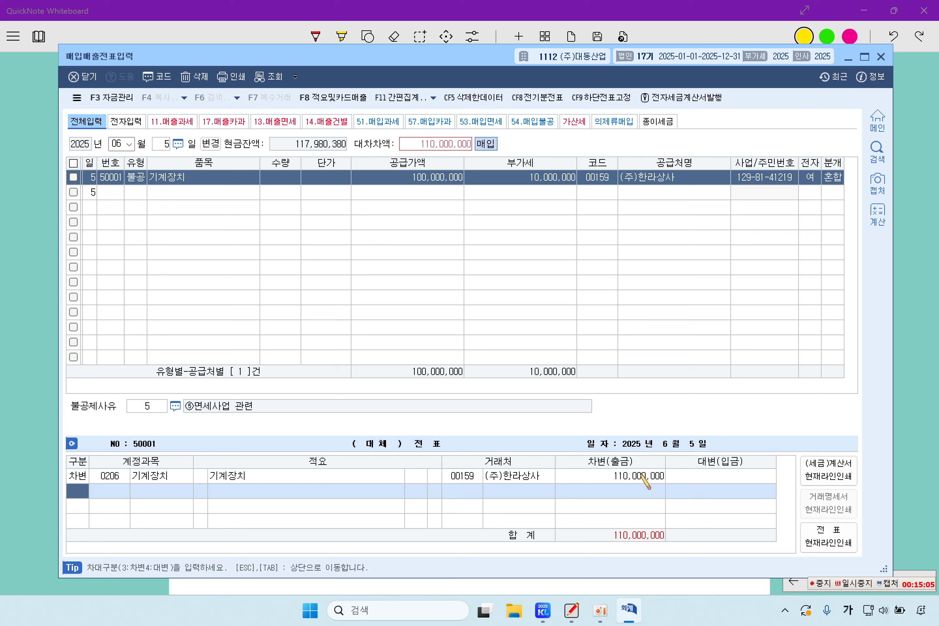
Add a credit line for 0103 보통예금 with 10,000,000 to the June 5 journal entry
{"action": "type", "text": "3"}
{"action": "key", "text": "Return"}
{"action": "key", "text": "Left"}
{"action": "type", "text": "4"}
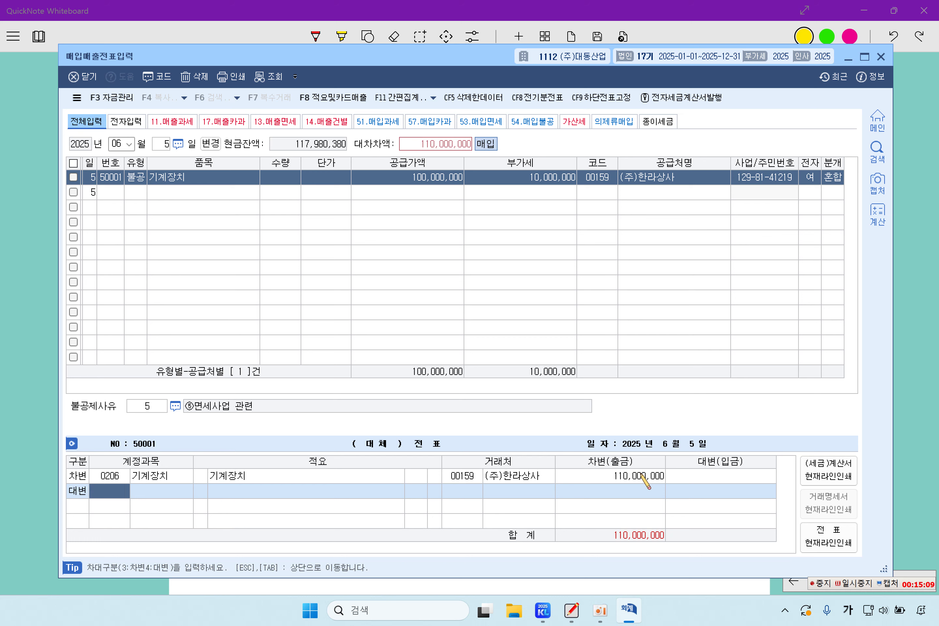
{"action": "key", "text": "Return"}
{"action": "type", "text": "0103"}
{"action": "key", "text": "Return"}
{"action": "key", "text": "Return"}
{"action": "key", "text": "Return"}
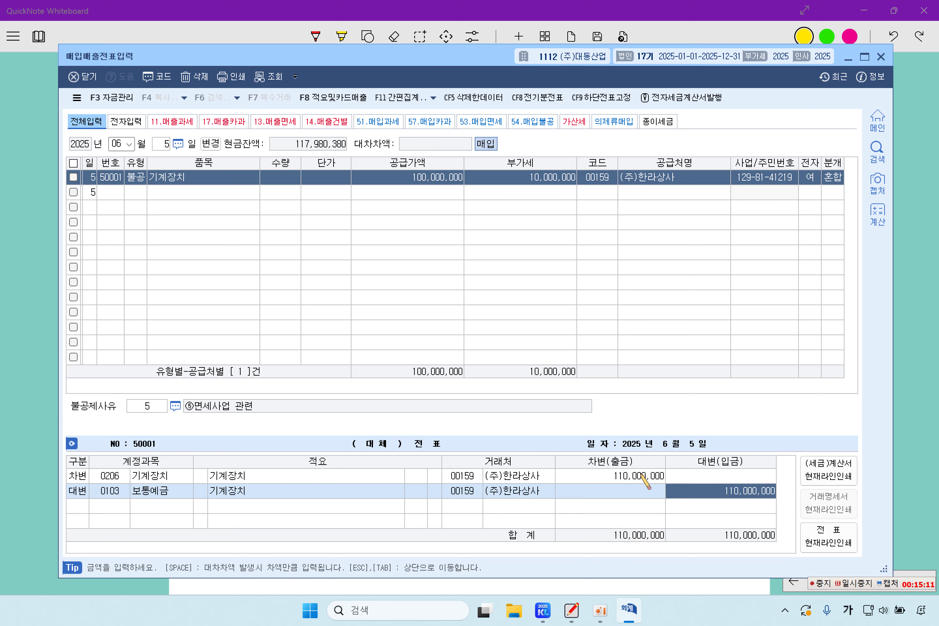
{"action": "type", "text": "10000000"}
{"action": "key", "text": "Return"}
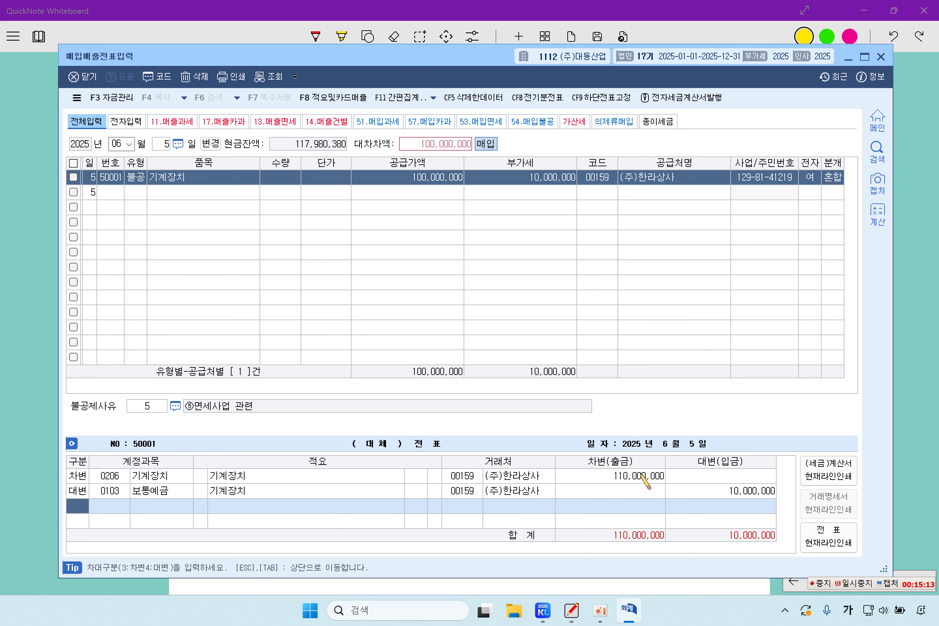
Credit the remaining 100,000,000 of the June 5 journal entry to 0102 당좌예금 and complete the voucher
{"action": "type", "text": "4"}
{"action": "key", "text": "Return"}
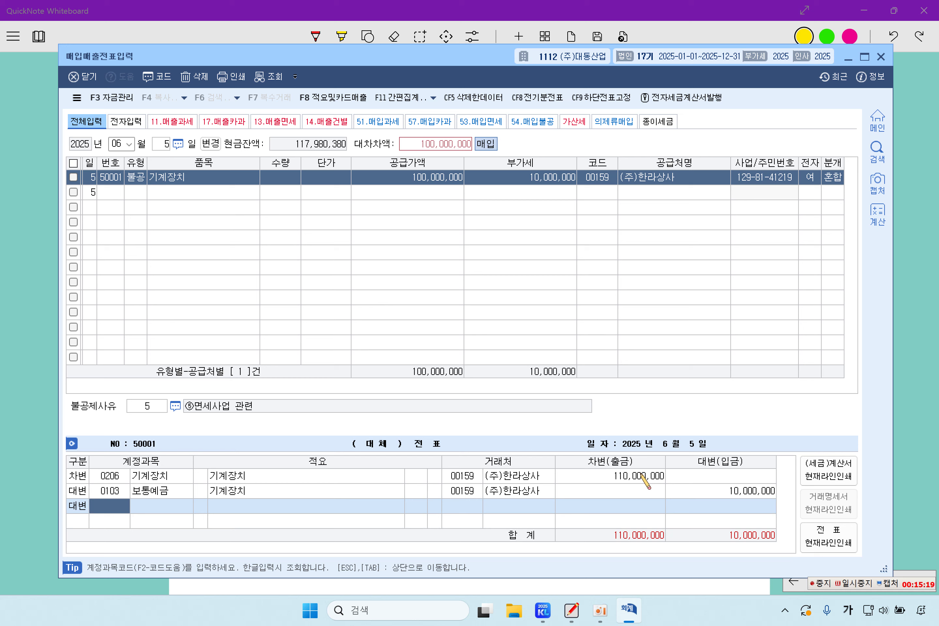
{"action": "type", "text": "10"}
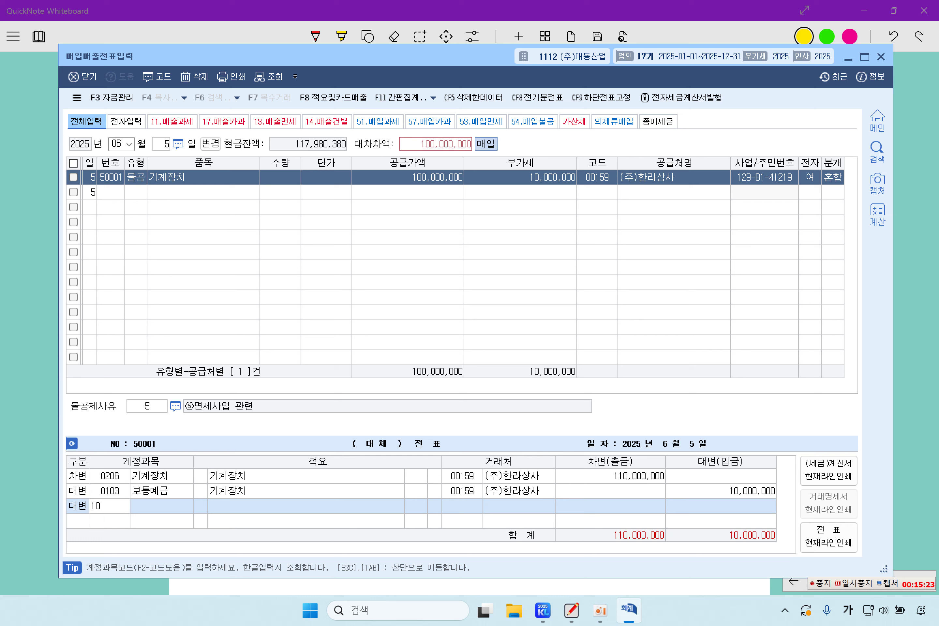
{"action": "type", "text": "2"}
{"action": "key", "text": "Return"}
{"action": "key", "text": "Tab"}
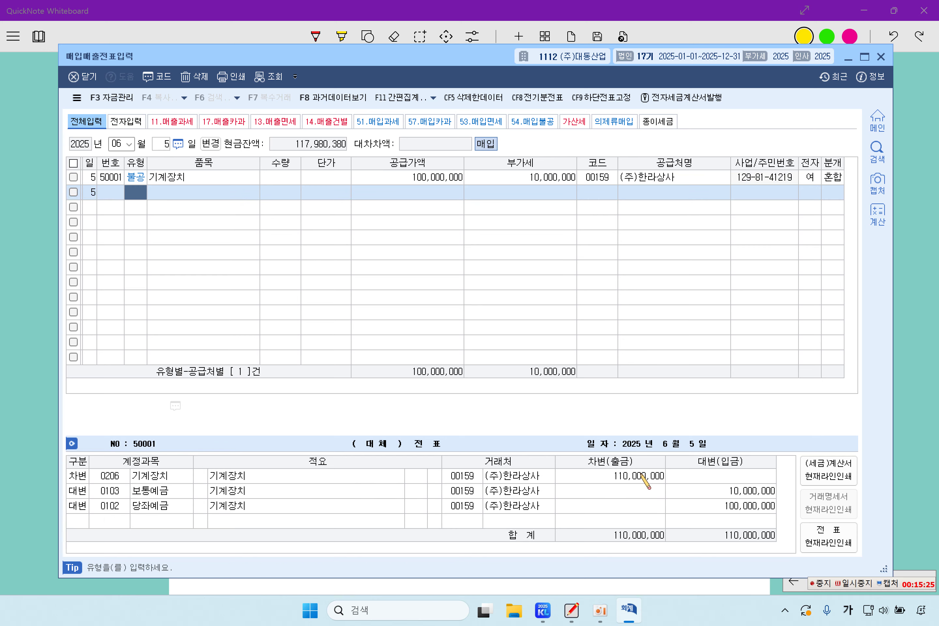
{"action": "key", "text": "Return"}
{"action": "key", "text": "Return"}
{"action": "key", "text": "Return"}
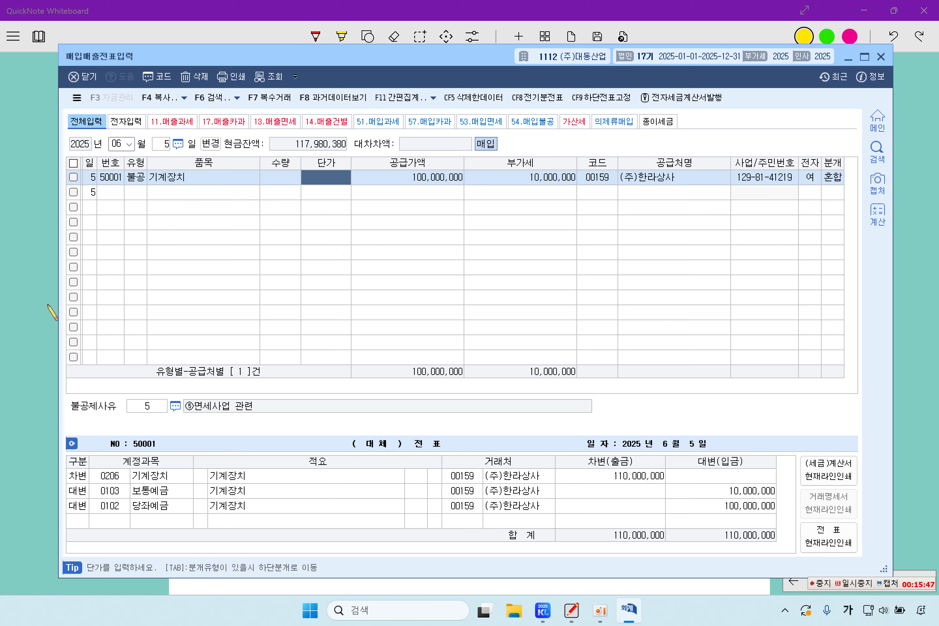
Switch to QuickNote Whiteboard and highlight problem [5]'s key phrases on the 제조부, 청소용품 from 일진상사, cash purchase and 소모품비 treatment
{"action": "left_click", "coordinate": [22, 294]}
{"action": "scroll", "coordinate": [320, 374], "scroll_direction": "down", "scroll_amount": 2}
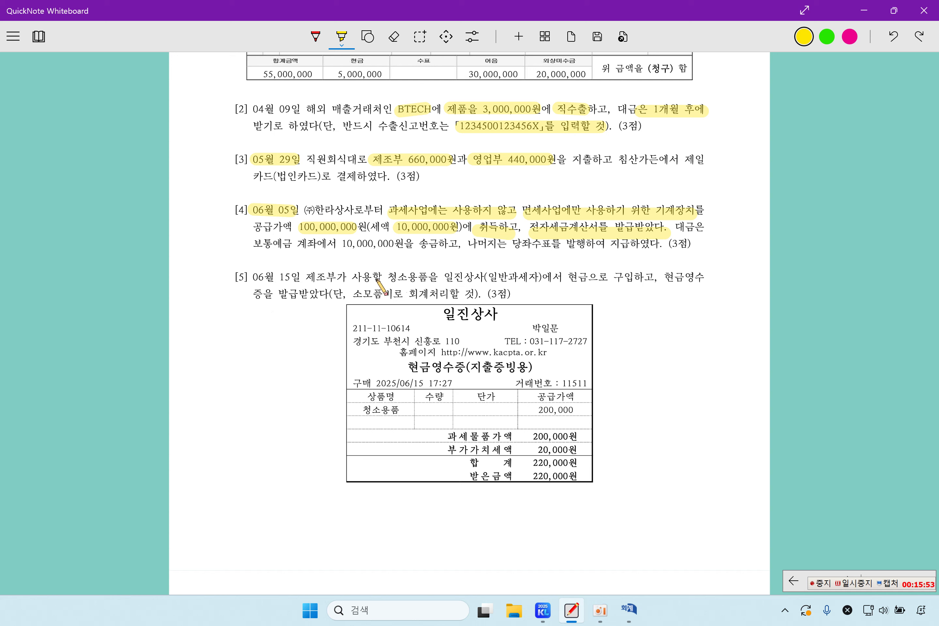
{"action": "left_click_drag", "start_coordinate": [378, 283], "coordinate": [477, 277]}
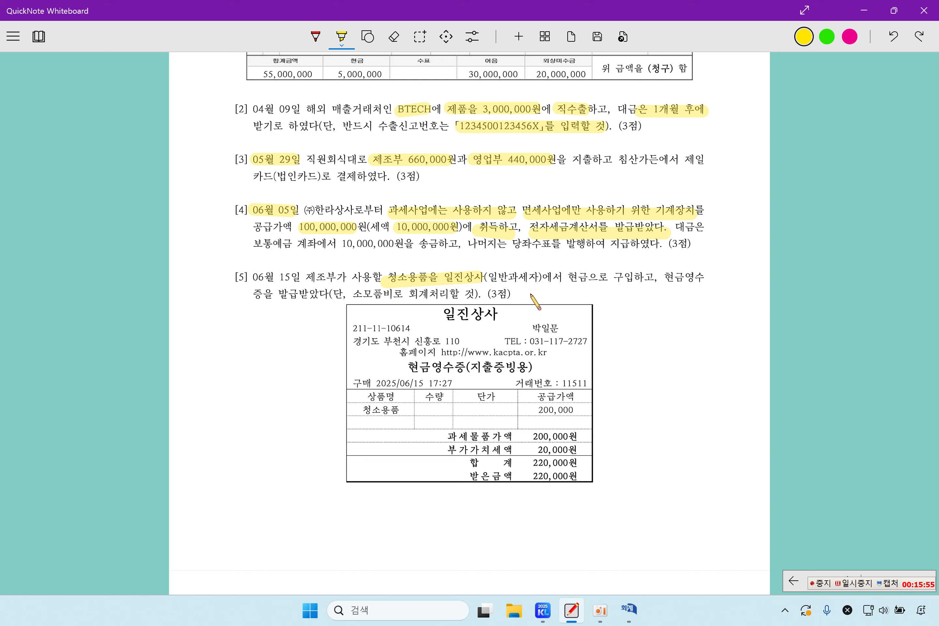
{"action": "left_click_drag", "start_coordinate": [570, 279], "coordinate": [645, 278]}
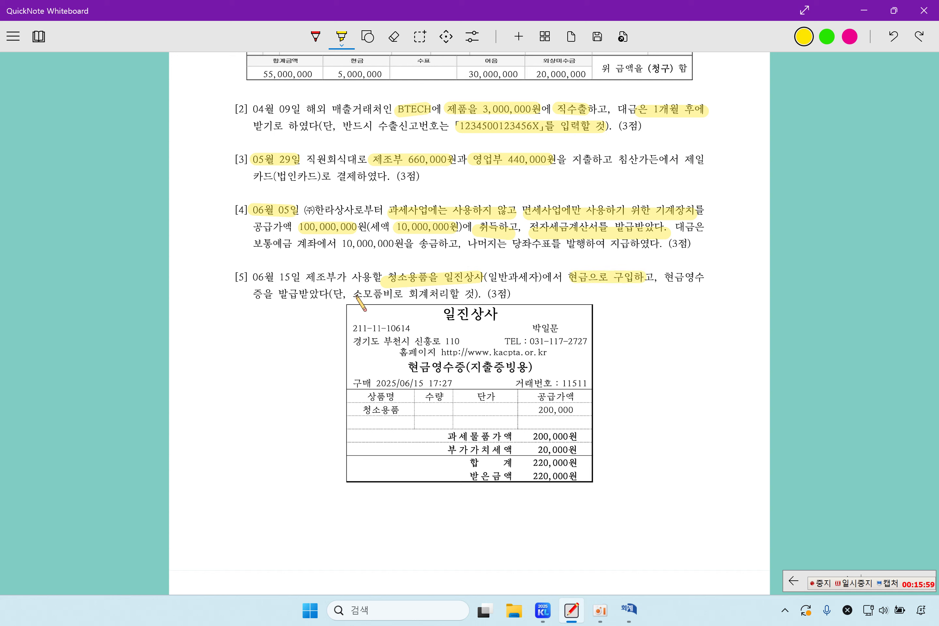
{"action": "left_click_drag", "start_coordinate": [350, 294], "coordinate": [434, 292]}
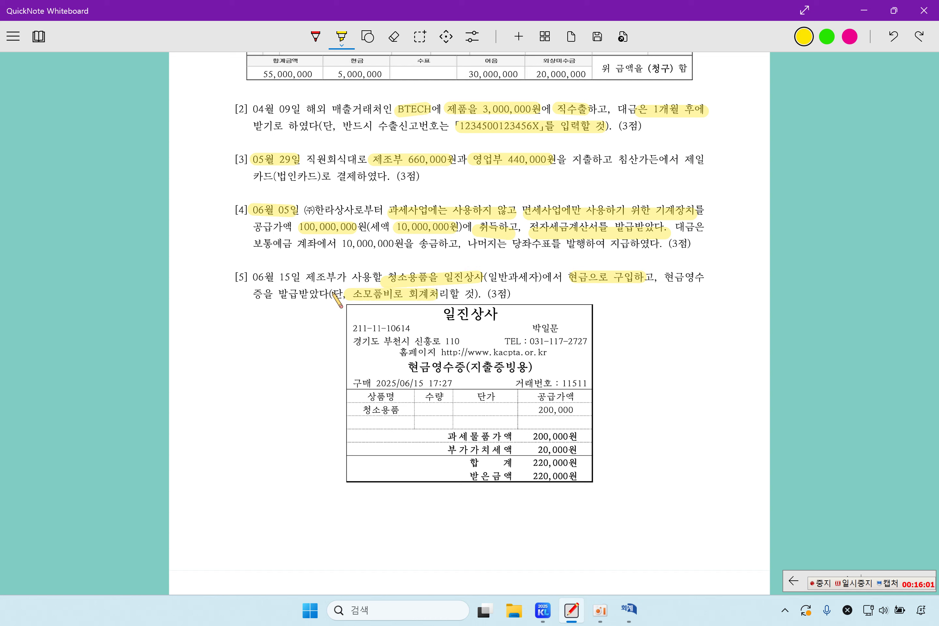
{"action": "left_click_drag", "start_coordinate": [288, 277], "coordinate": [333, 278]}
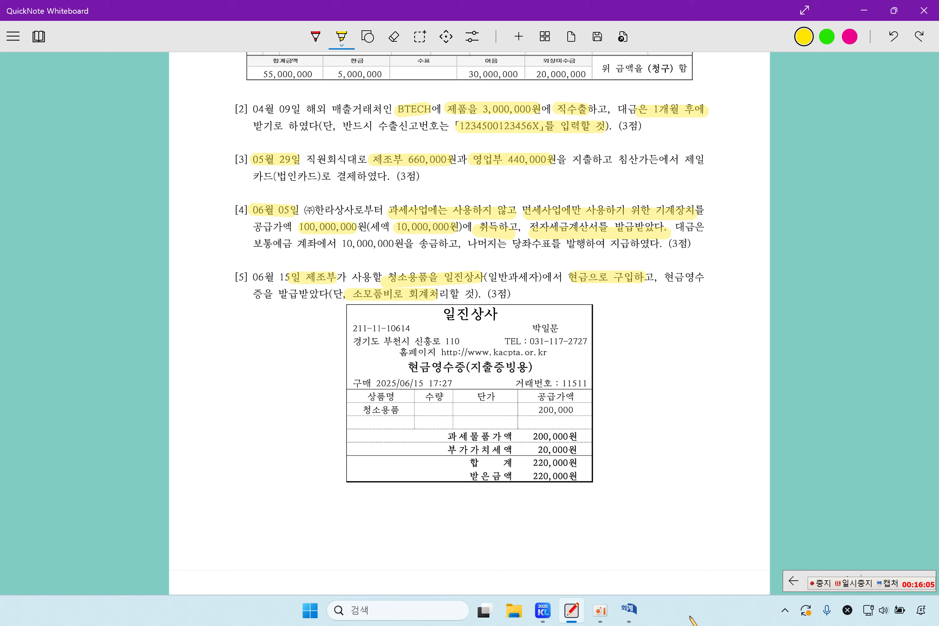
Switch back to 매입매출전표입력 and set the voucher date to June 15
{"action": "left_click", "coordinate": [628, 609]}
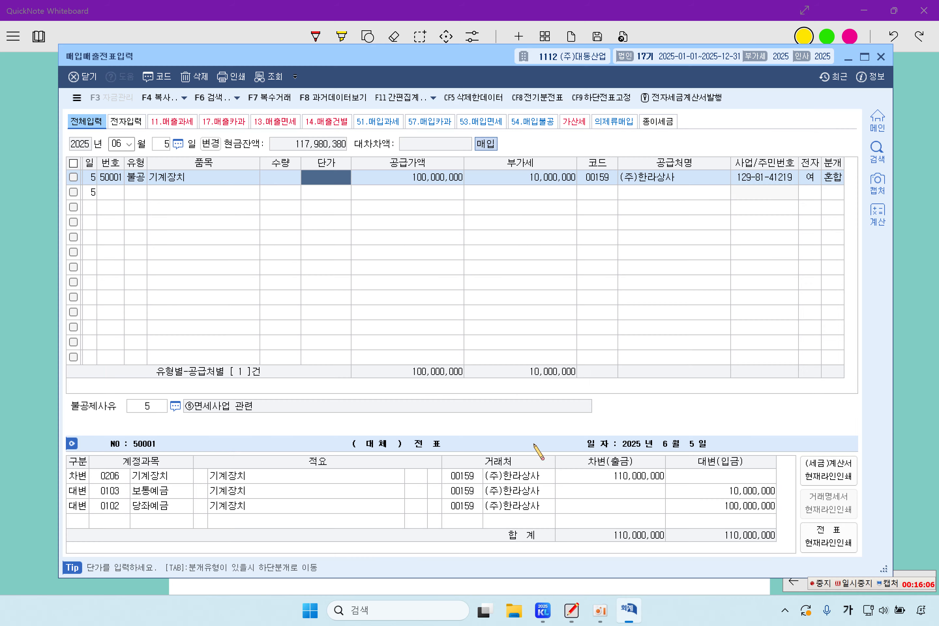
{"action": "left_click", "coordinate": [113, 196]}
{"action": "left_click", "coordinate": [117, 144]}
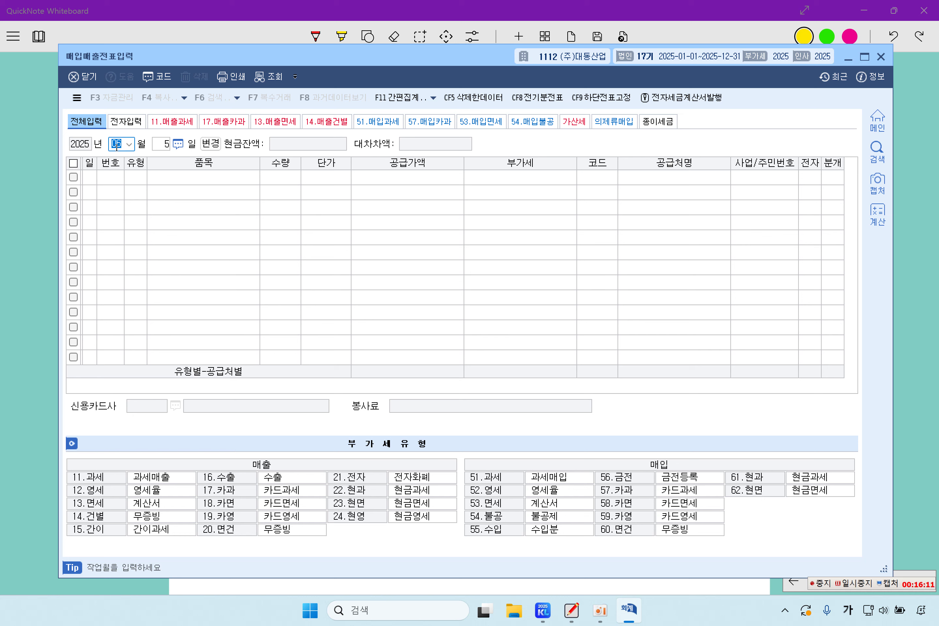
{"action": "type", "text": "0615"}
{"action": "key", "text": "Return"}
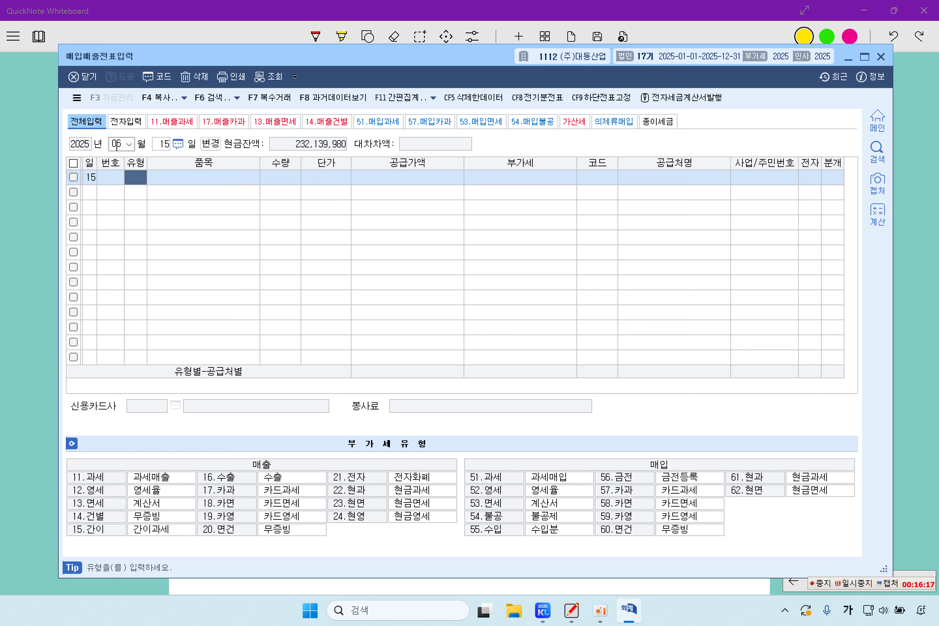
Fill in the June 15 line with type 61 현과, item 청소용품 and supply amount 200,000
{"action": "type", "text": "61"}
{"action": "key", "text": "Return"}
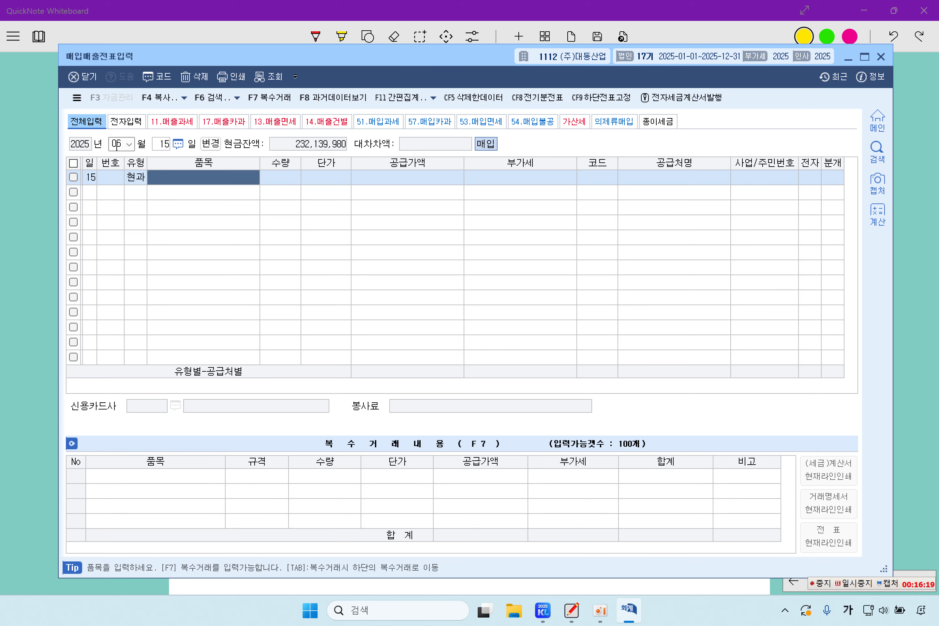
{"action": "type", "text": "청소용품"}
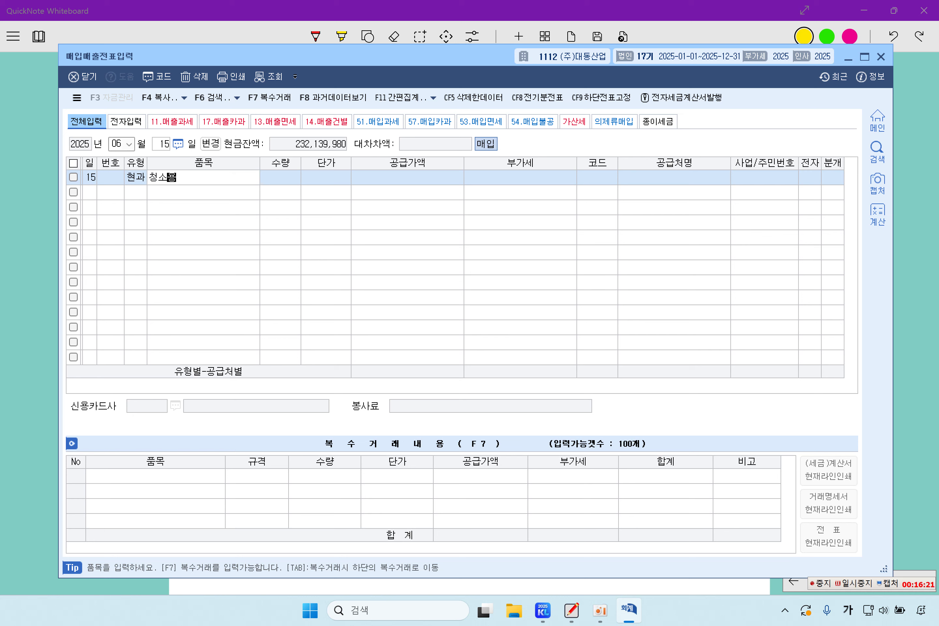
{"action": "key", "text": "Return"}
{"action": "key", "text": "Return"}
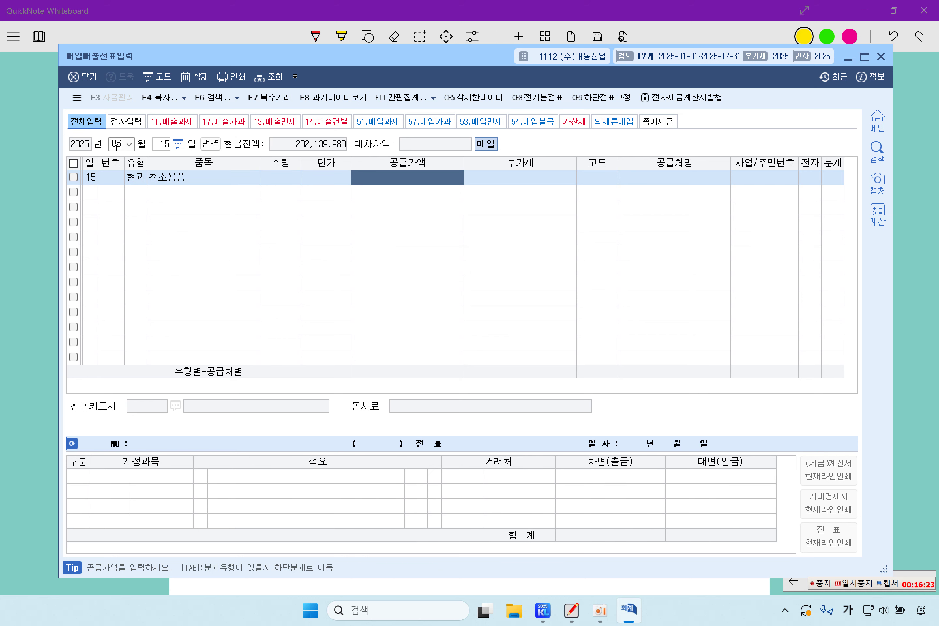
{"action": "type", "text": "200000"}
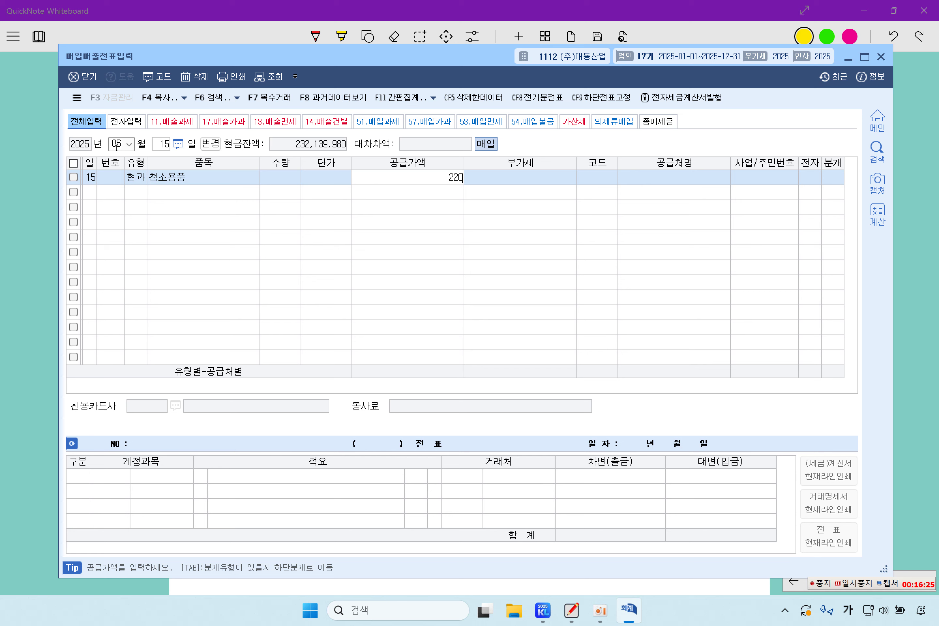
{"action": "key", "text": "Return"}
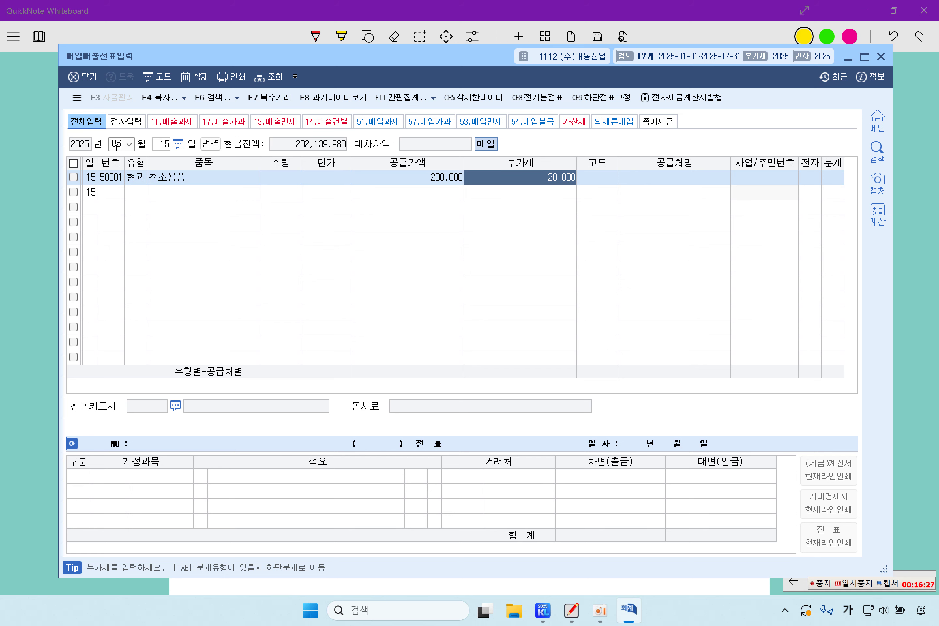
Look up 일진상사 and assign it as the trading partner of the June 15 line
{"action": "key", "text": "Return"}
{"action": "key", "text": "F2"}
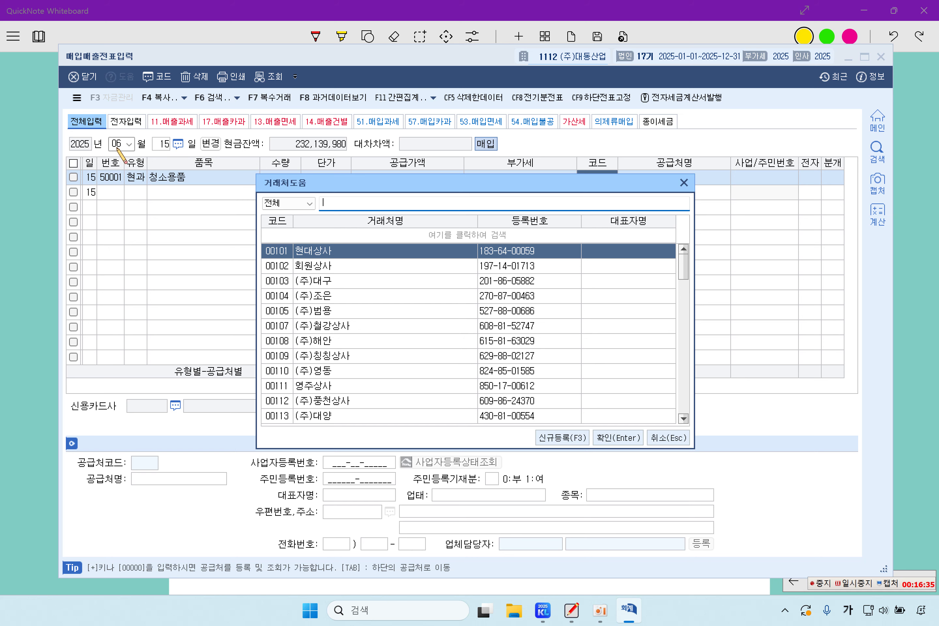
{"action": "type", "text": "일"}
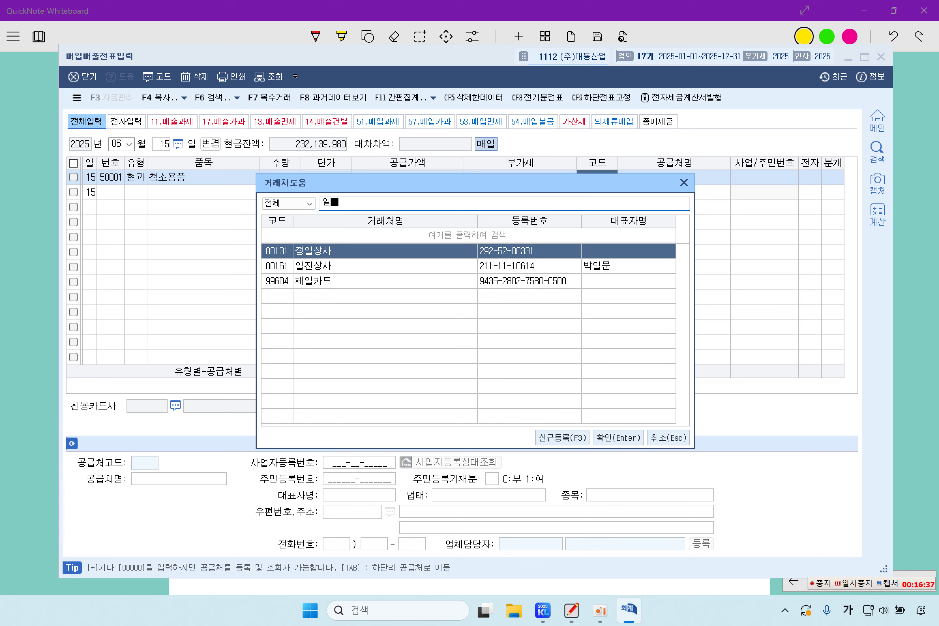
{"action": "type", "text": "진상사"}
{"action": "key", "text": "Return"}
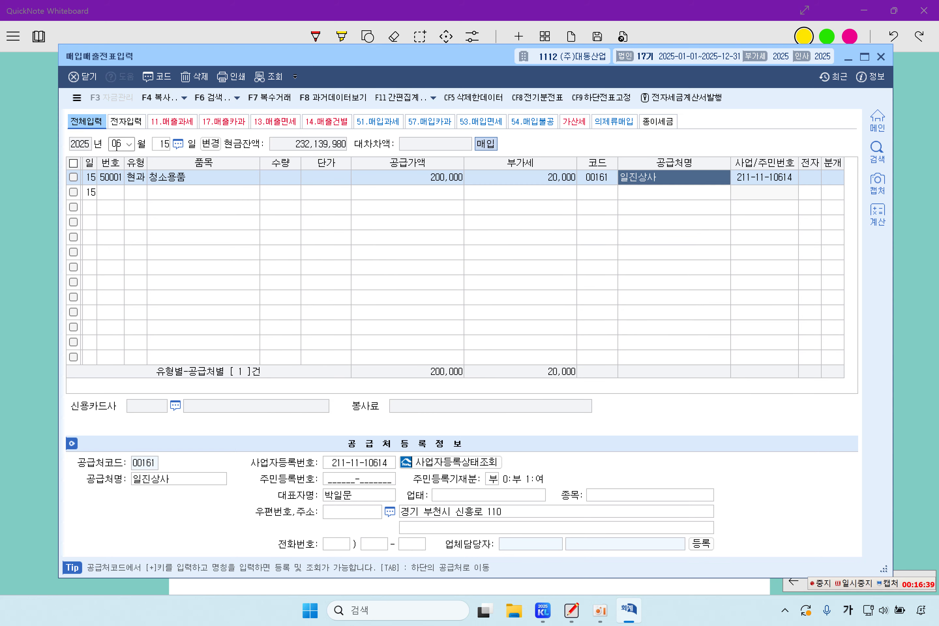
{"action": "key", "text": "Return"}
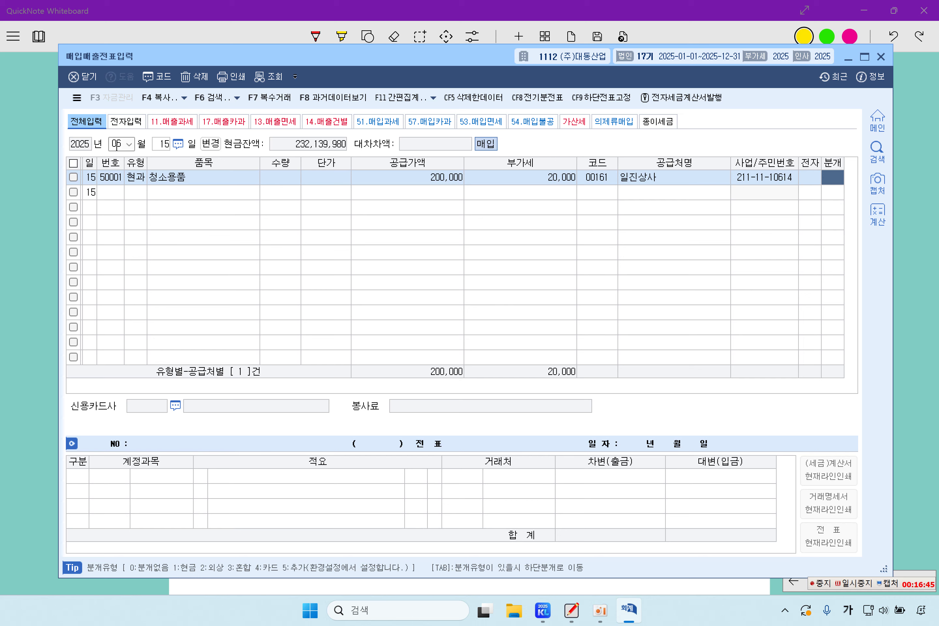
Set the June 15 line's 분개 to 1 현금 and replace the 원재료 account with 0530 소모품비 (제조원가)
{"action": "type", "text": "1"}
{"action": "key", "text": "Return"}
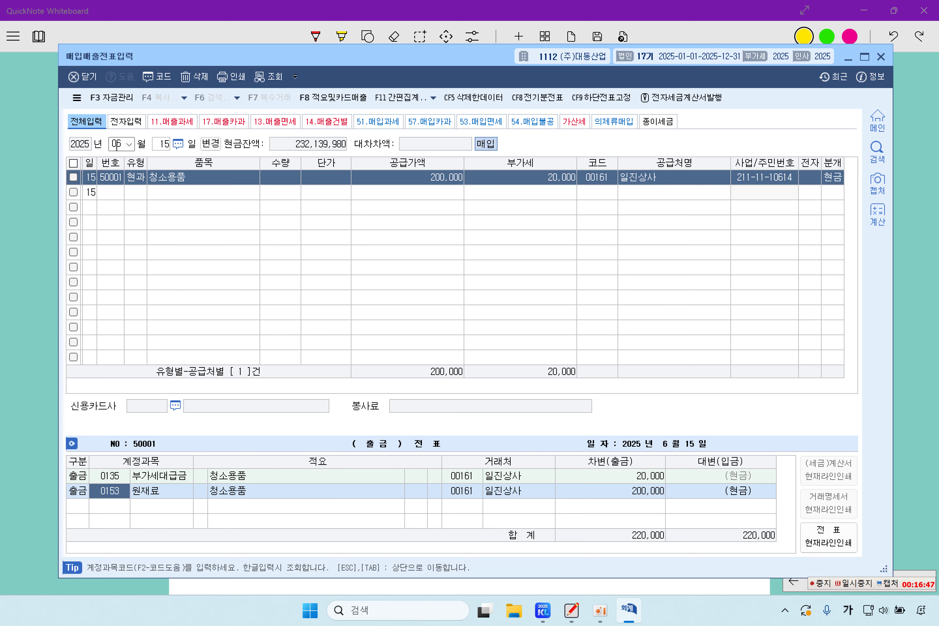
{"action": "type", "text": "소모품비"}
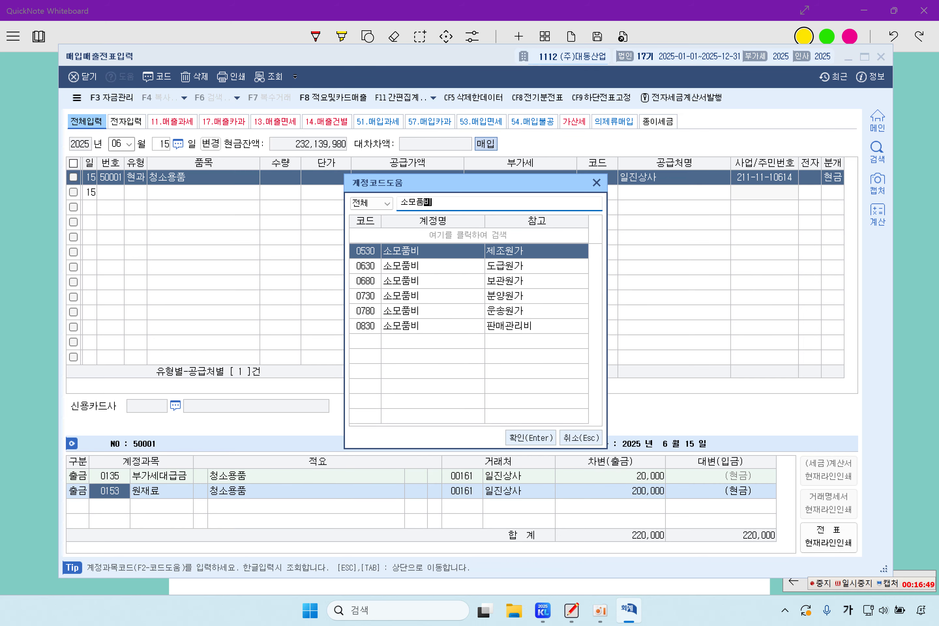
{"action": "key", "text": "Return"}
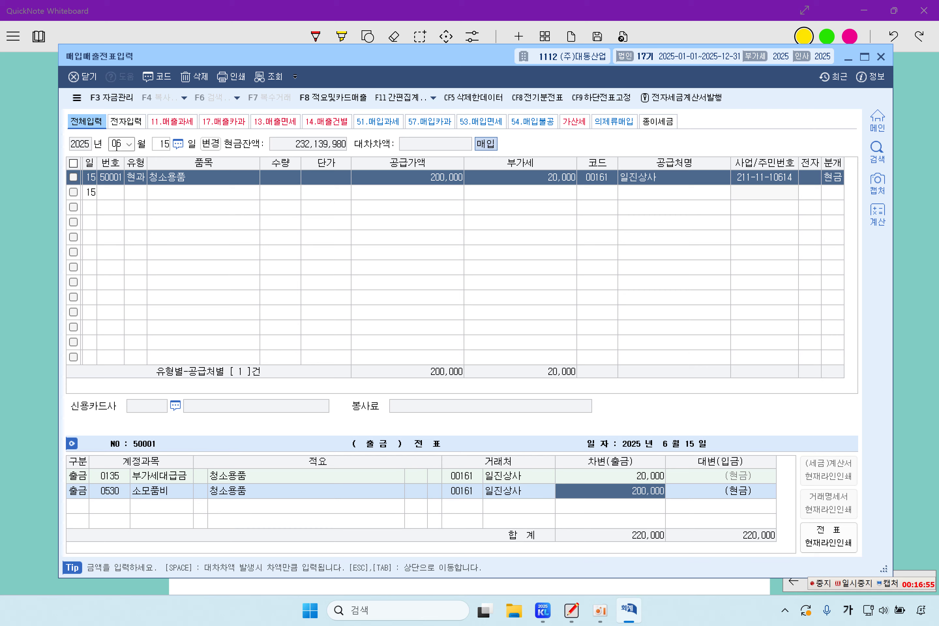
{"action": "key", "text": "Return"}
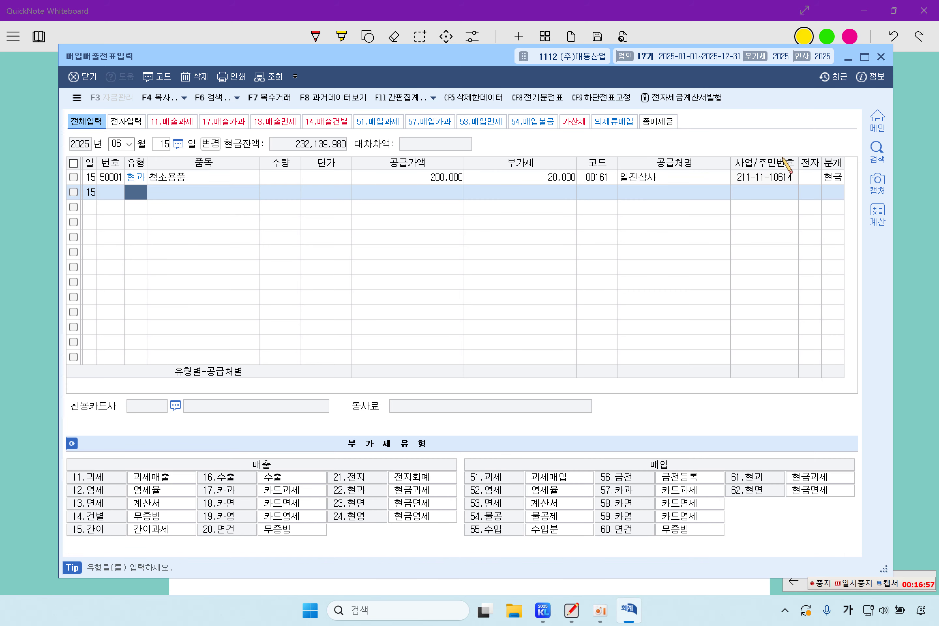
Review the June 15 voucher's journal lines and switch to the problem sheet in QuickNote Whiteboard
{"action": "left_click", "coordinate": [833, 178]}
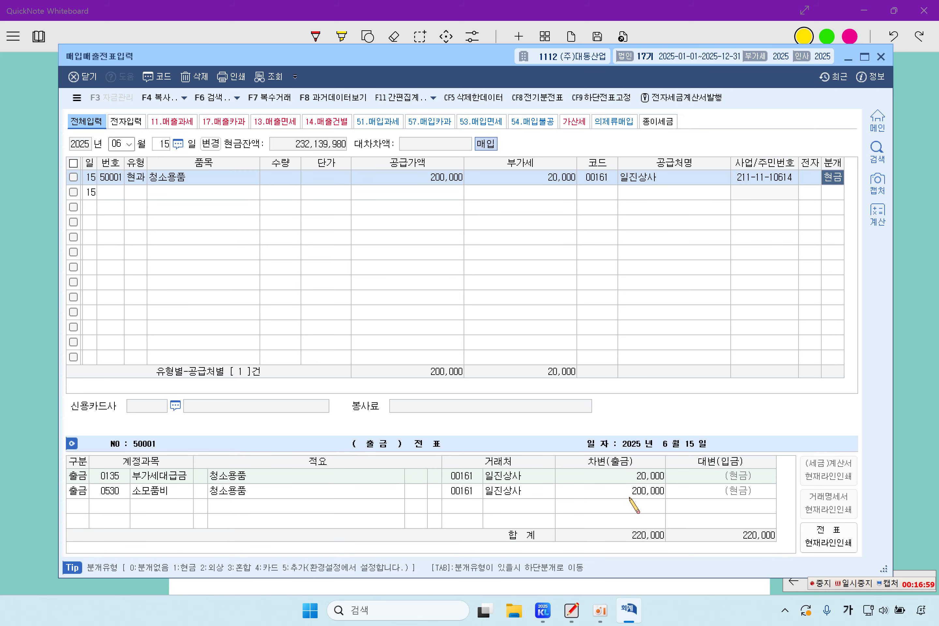
{"action": "left_click", "coordinate": [640, 494]}
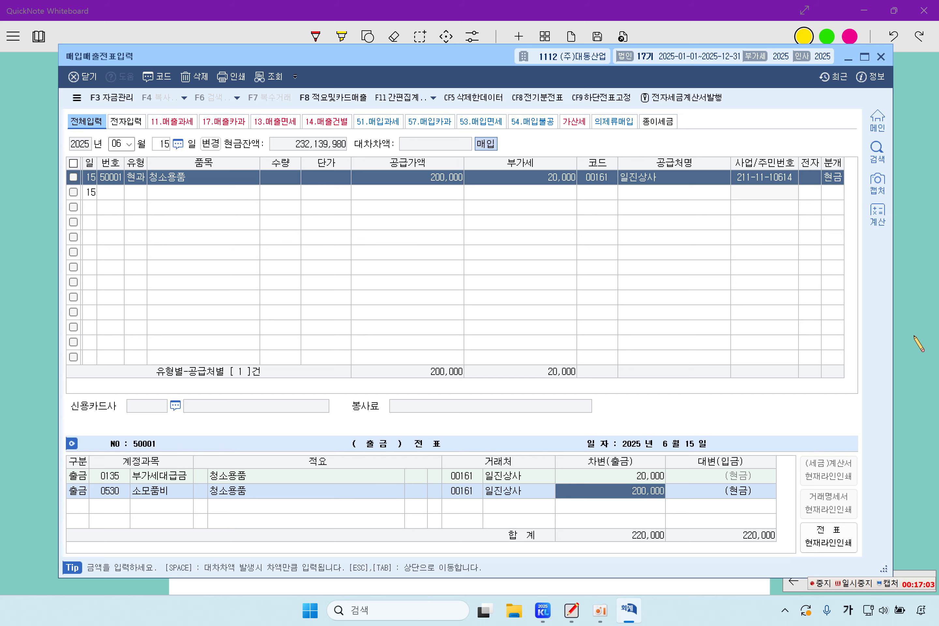
{"action": "left_click", "coordinate": [919, 343]}
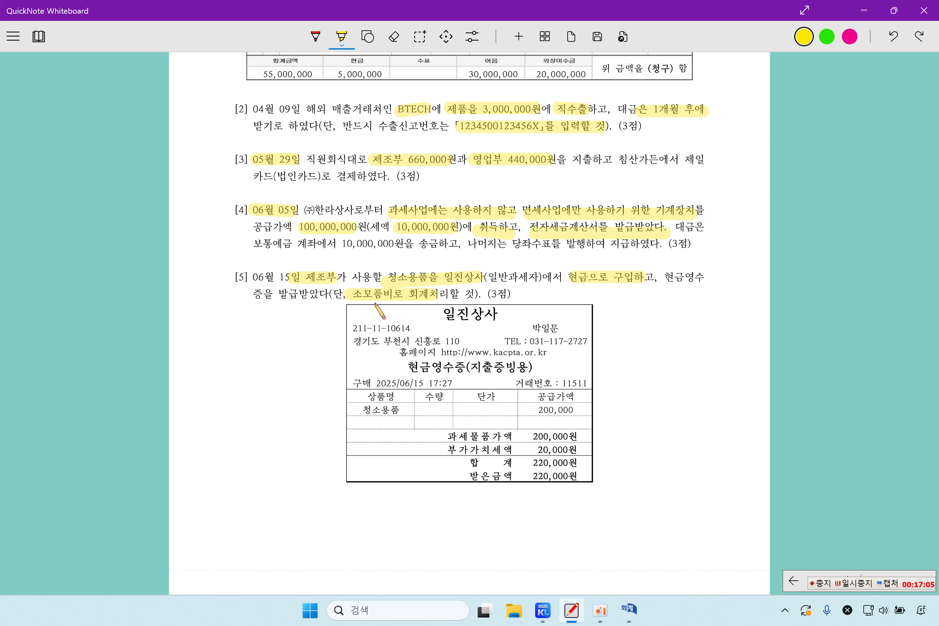